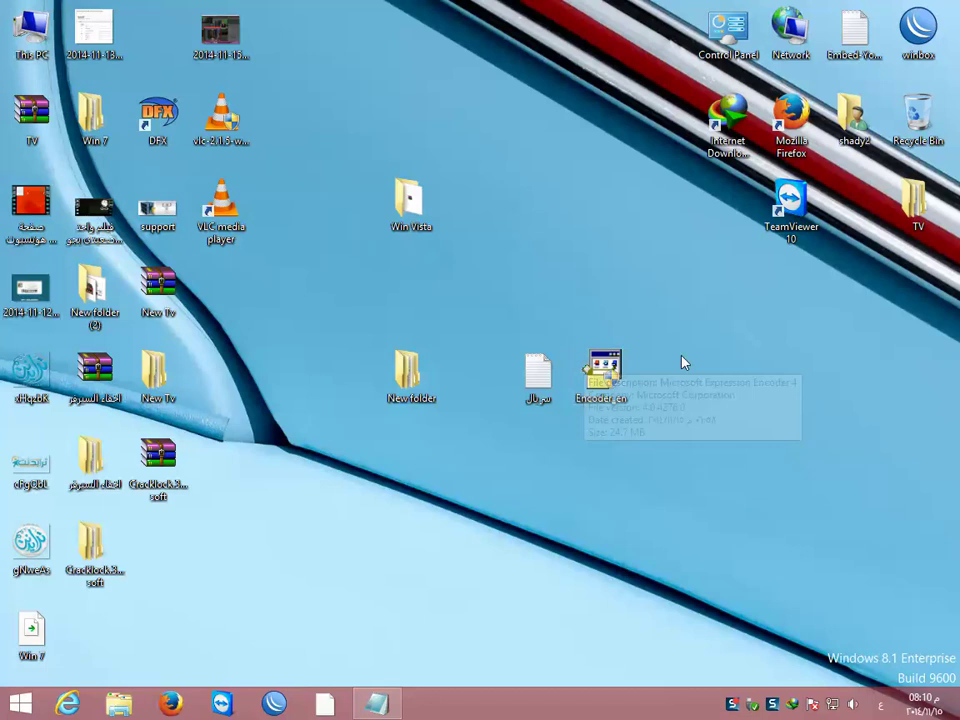
Step: Launch the Encoder_en installer and copy the product key from the dns text file
double_click(617, 372)
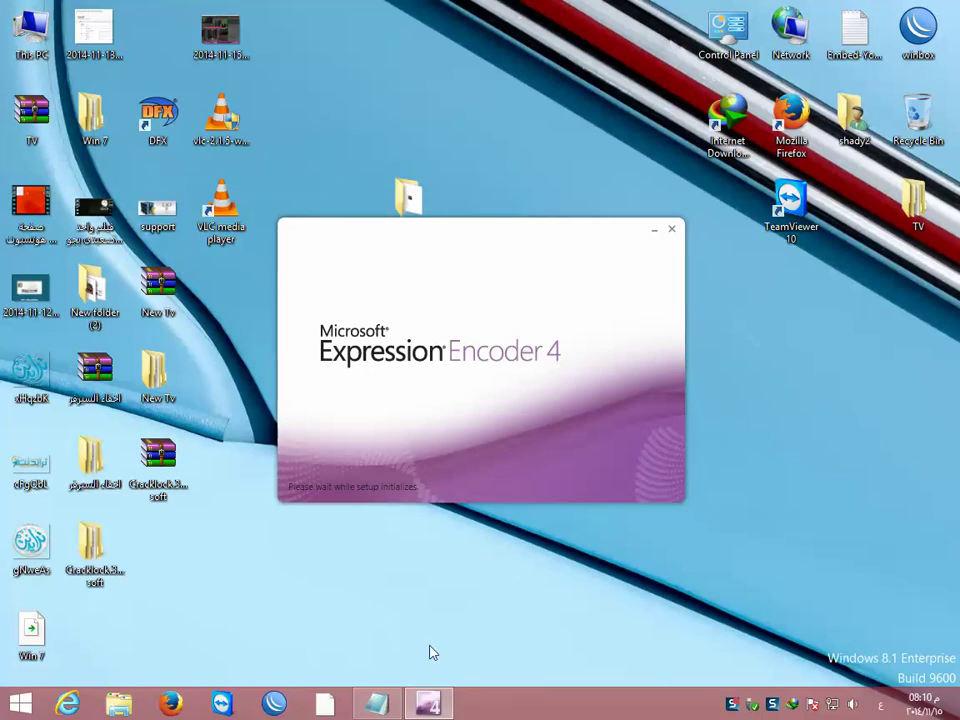
click(378, 706)
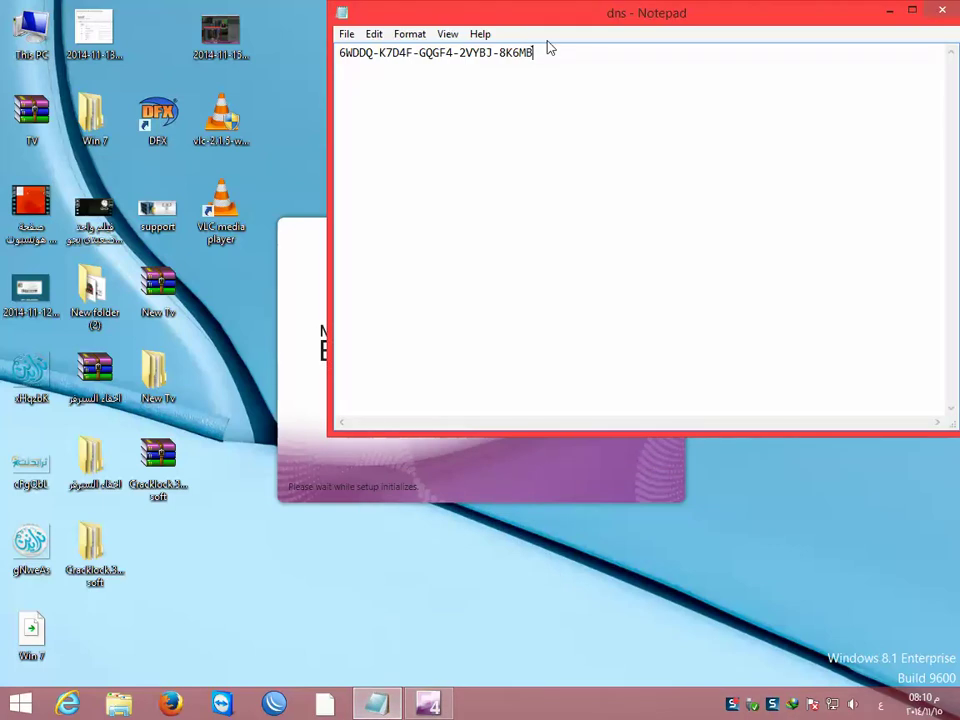
drag(538, 52, 338, 52)
right_click(367, 66)
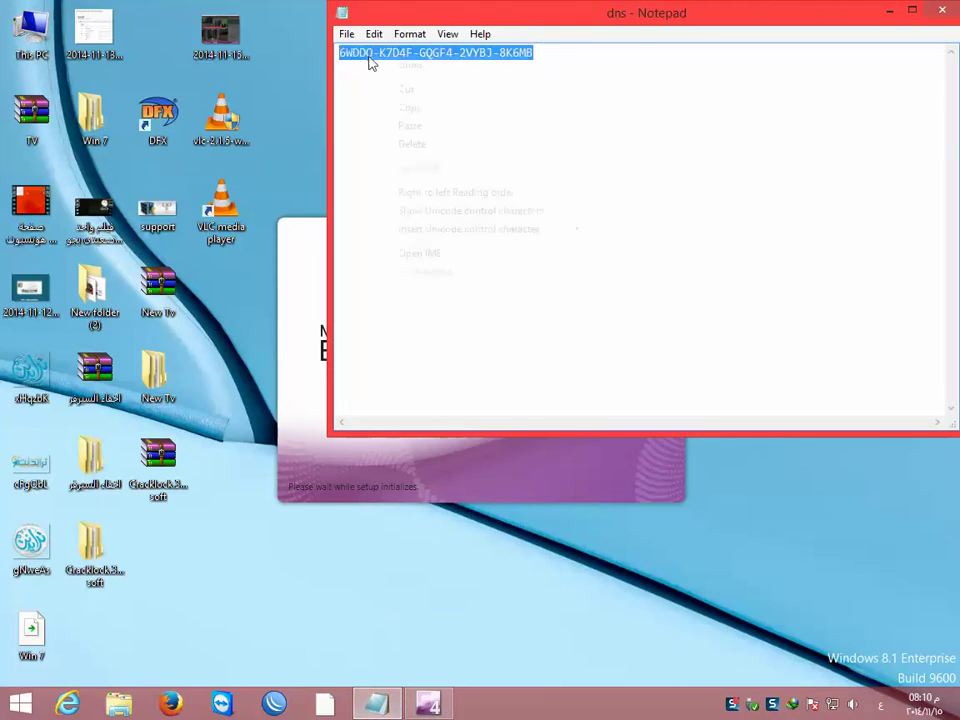
click(400, 109)
click(889, 14)
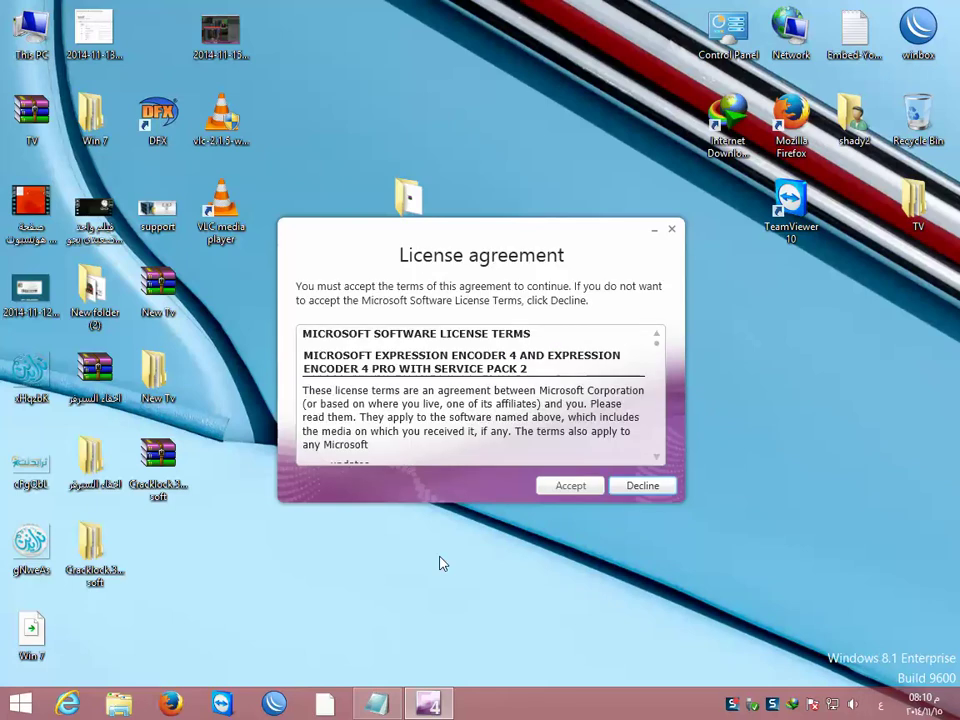
Step: Accept the Expression Encoder 4 licence agreement and decline joining the Customer Experience Improvement Program
click(571, 486)
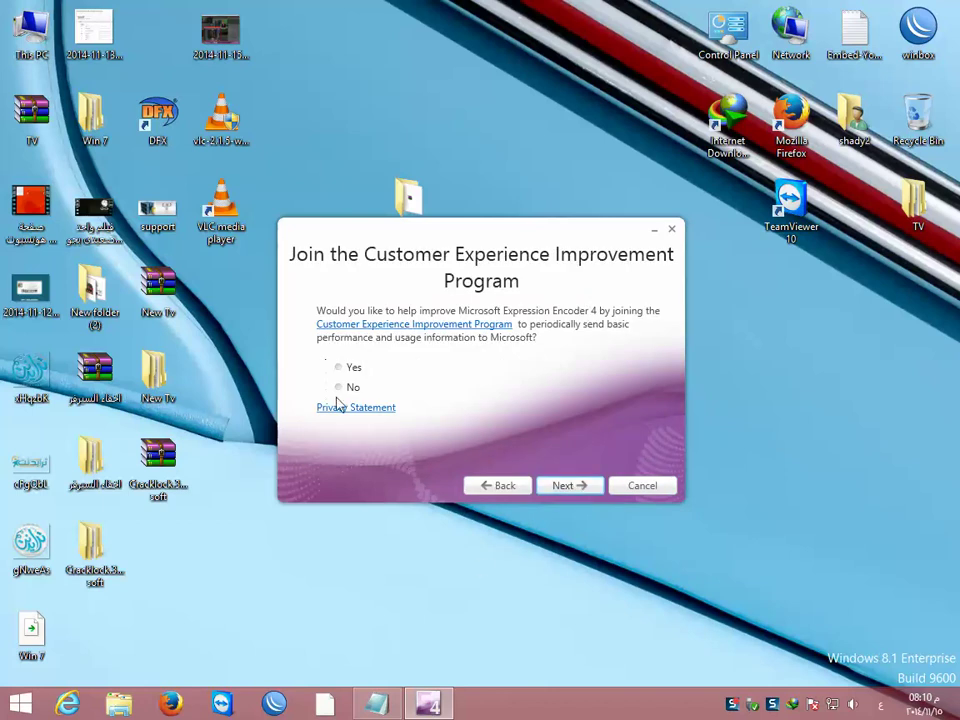
click(339, 388)
click(569, 487)
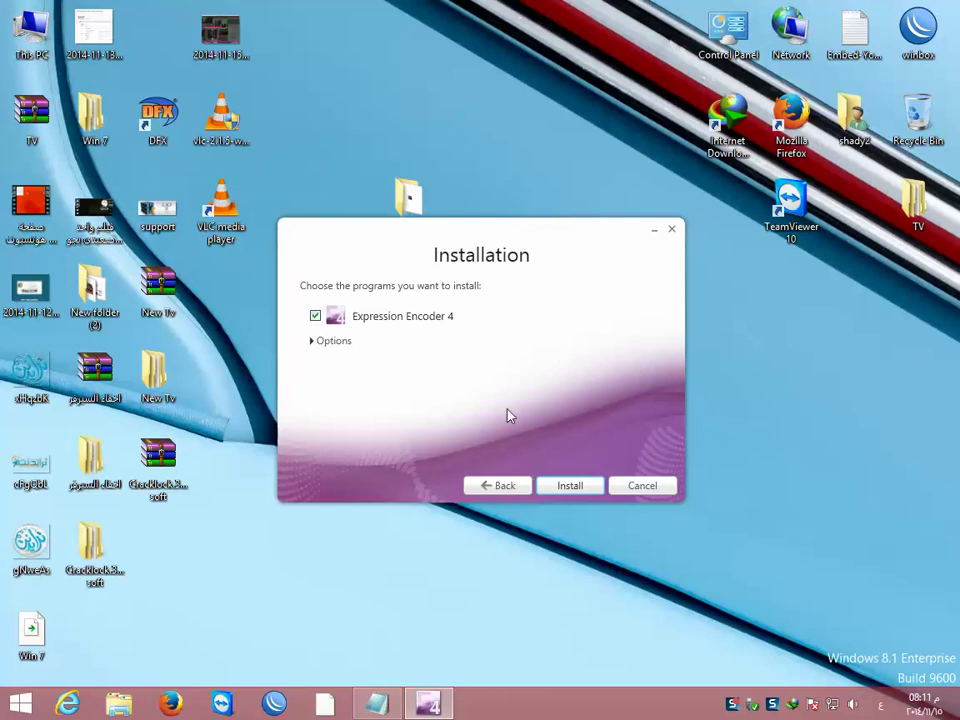
Step: Copy the product key from the dns text file again and return to the installer
click(385, 703)
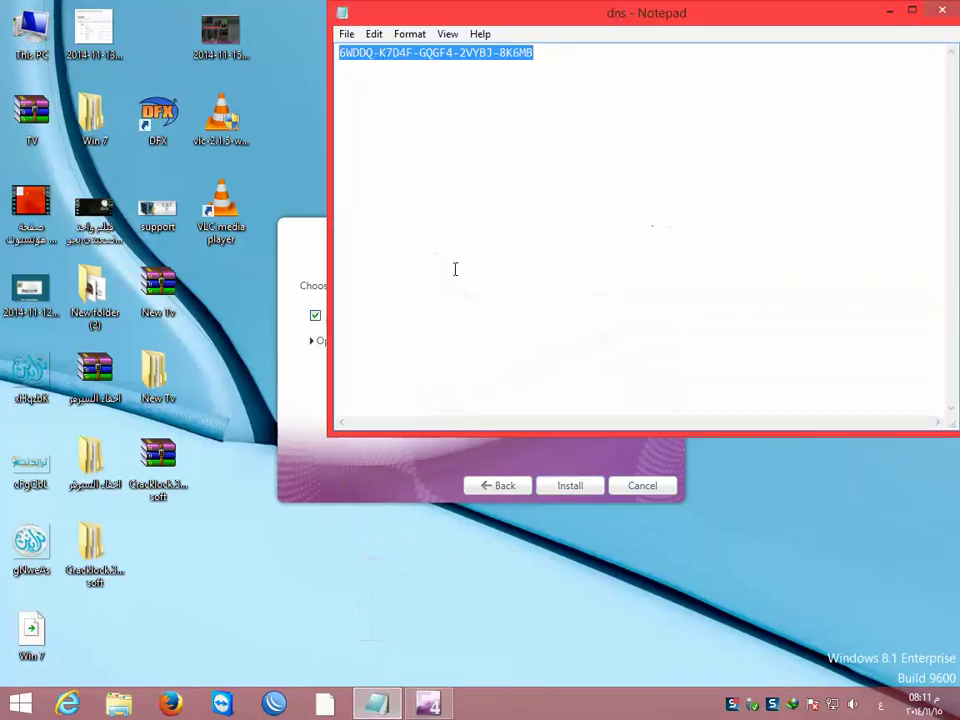
right_click(503, 57)
click(564, 108)
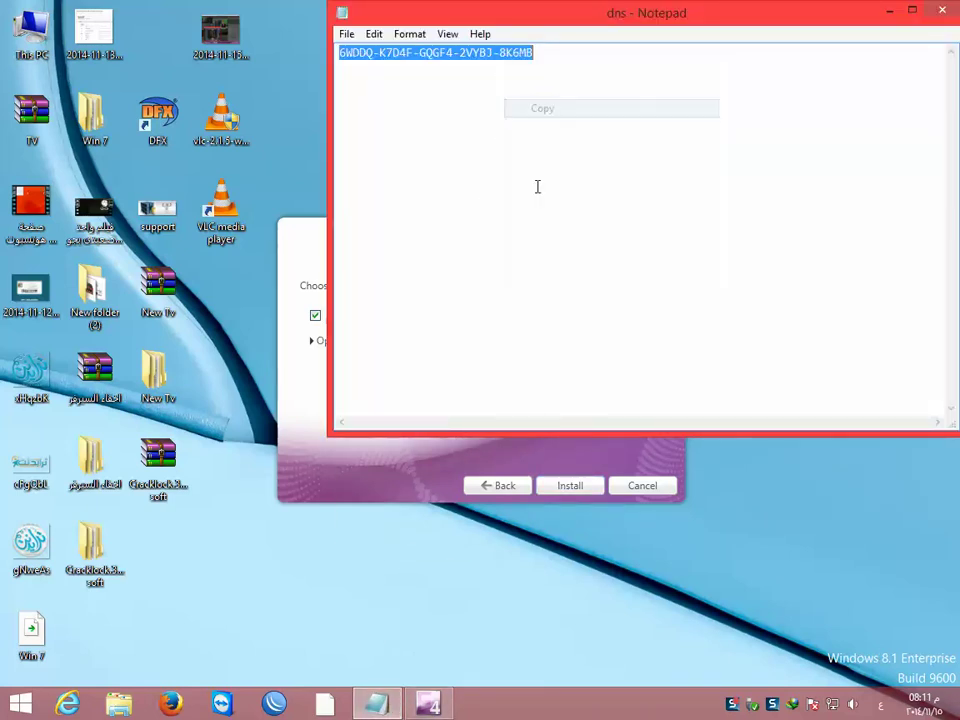
click(889, 11)
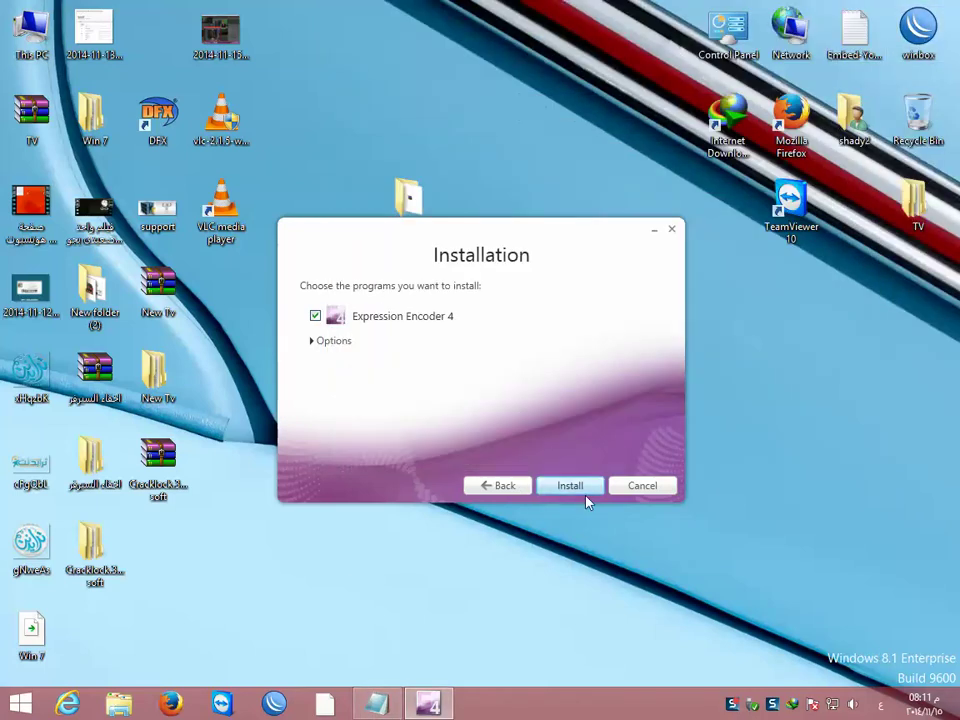
Step: Install Expression Encoder 4 with its default options and finish the setup
click(313, 341)
click(313, 341)
click(570, 489)
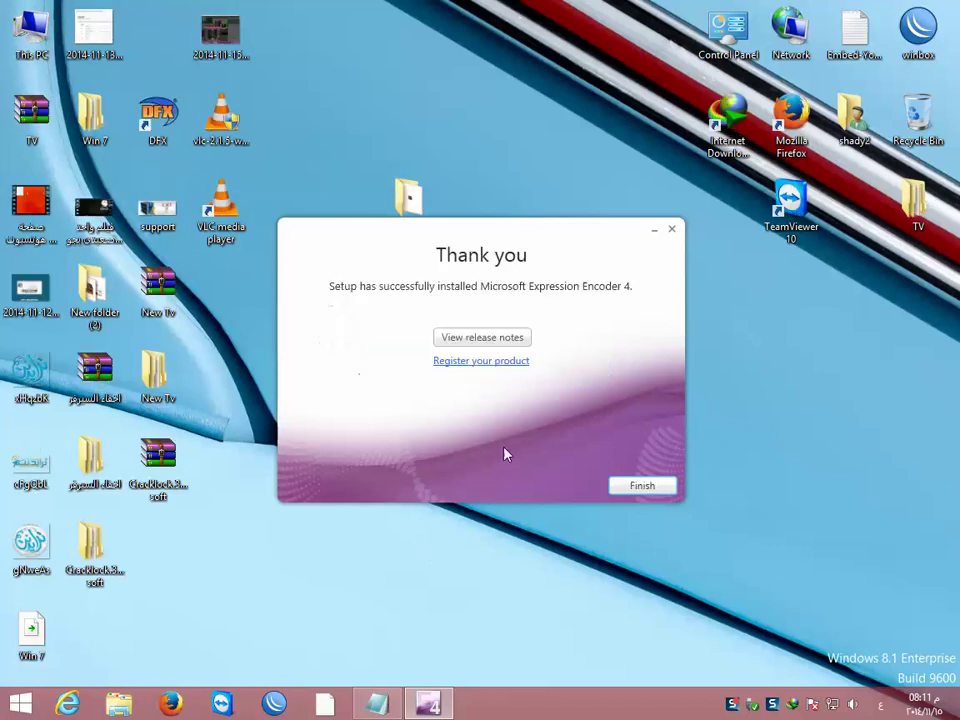
click(643, 486)
Step: Find Microsoft Expression Encoder among the installed apps, pin it to the taskbar, and return to the desktop
click(17, 706)
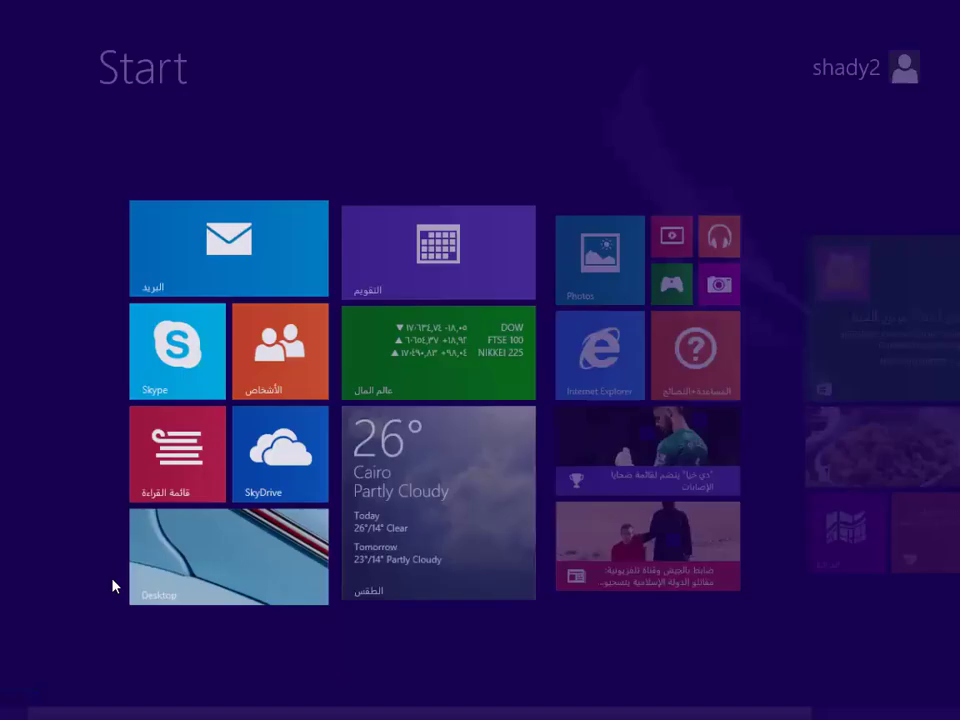
click(115, 683)
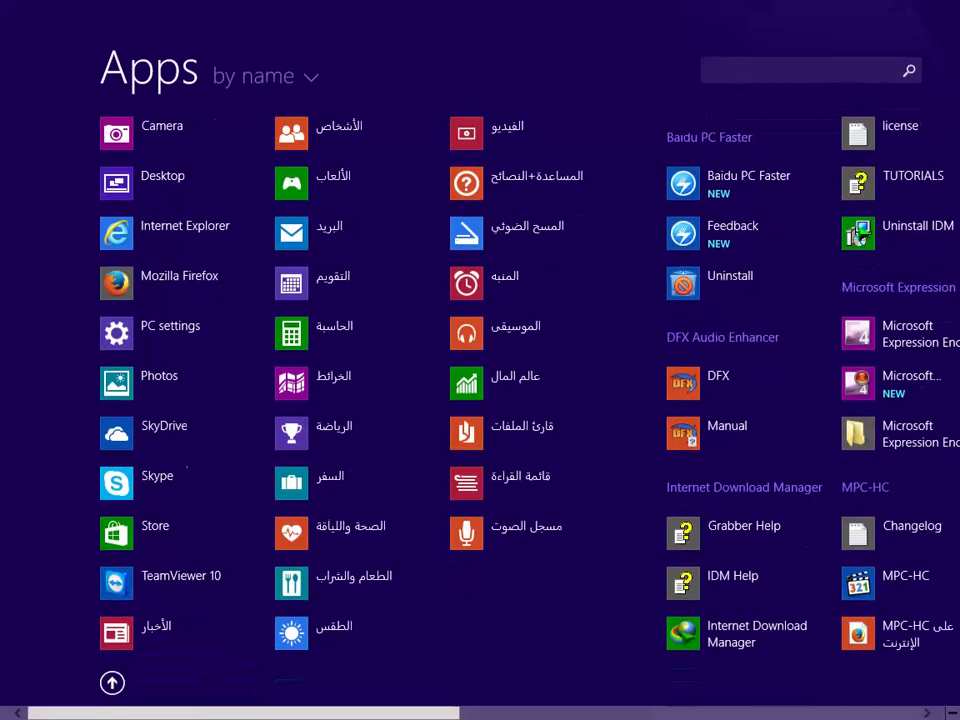
scroll(186, 713, down, 5)
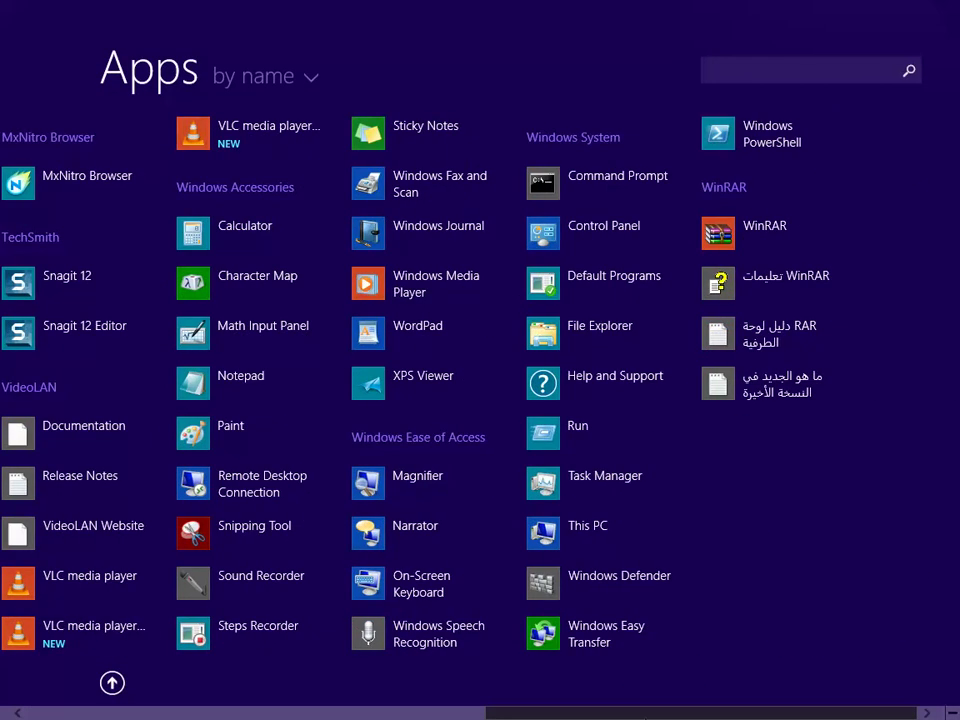
scroll(488, 716, up, 3)
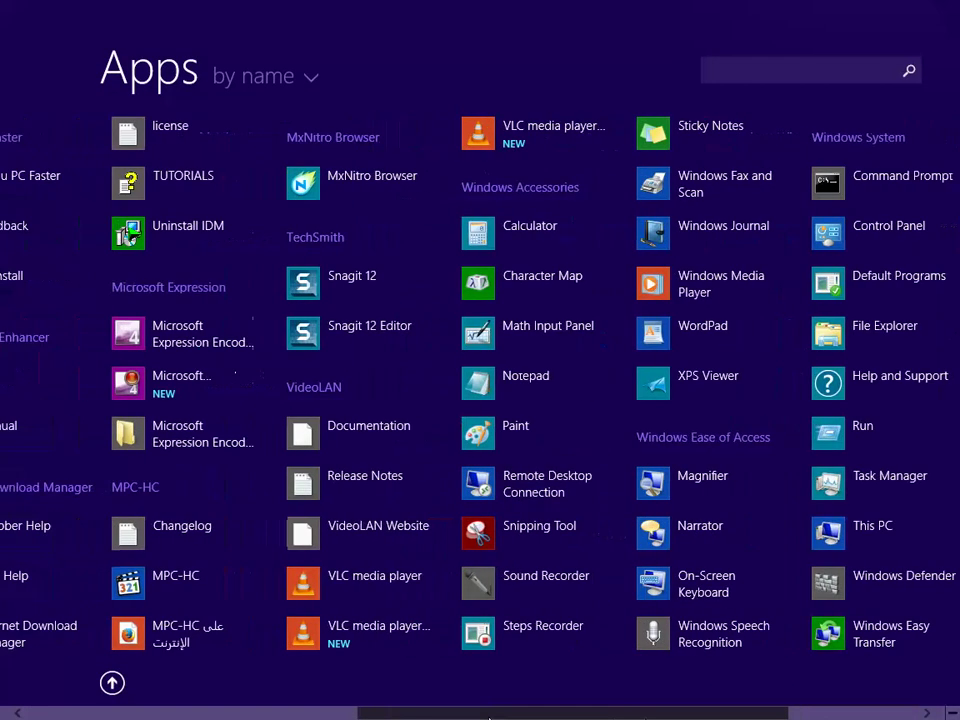
right_click(174, 344)
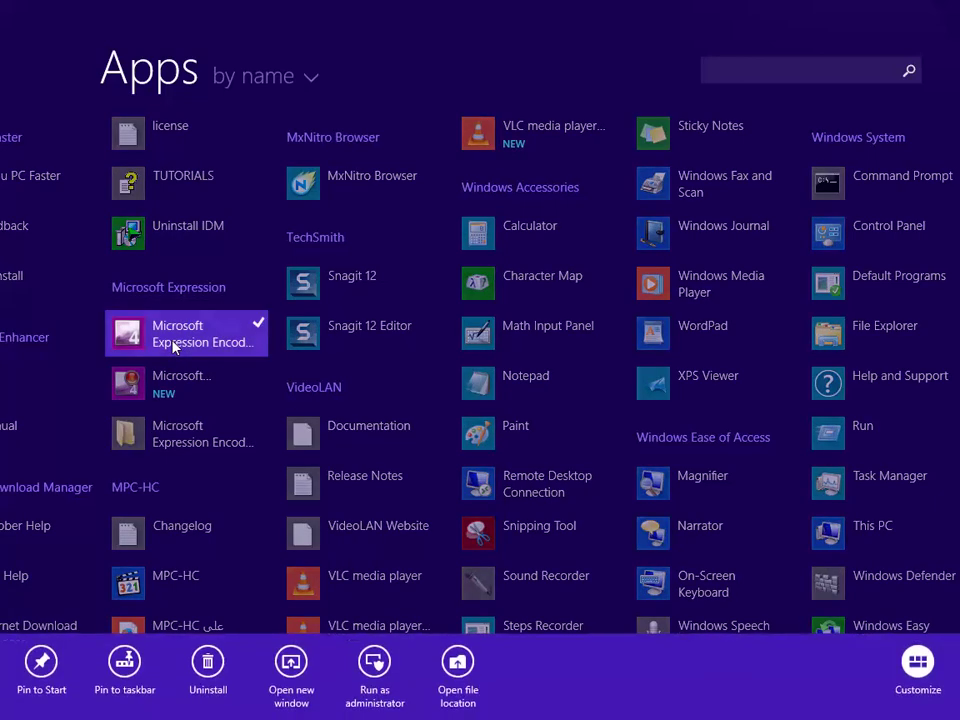
click(133, 668)
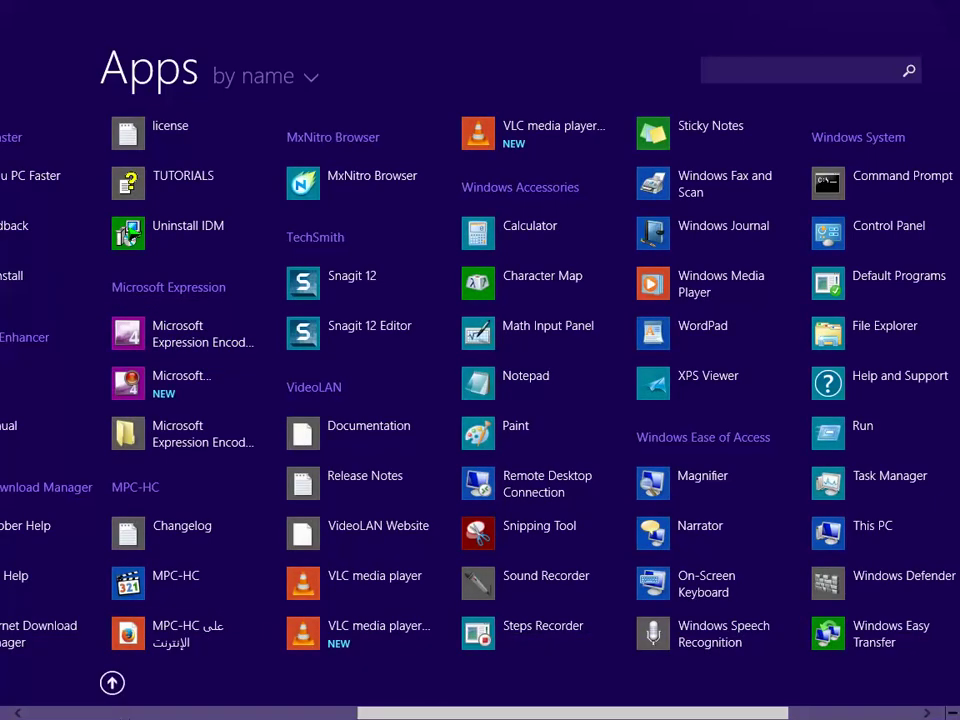
drag(450, 703, 110, 712)
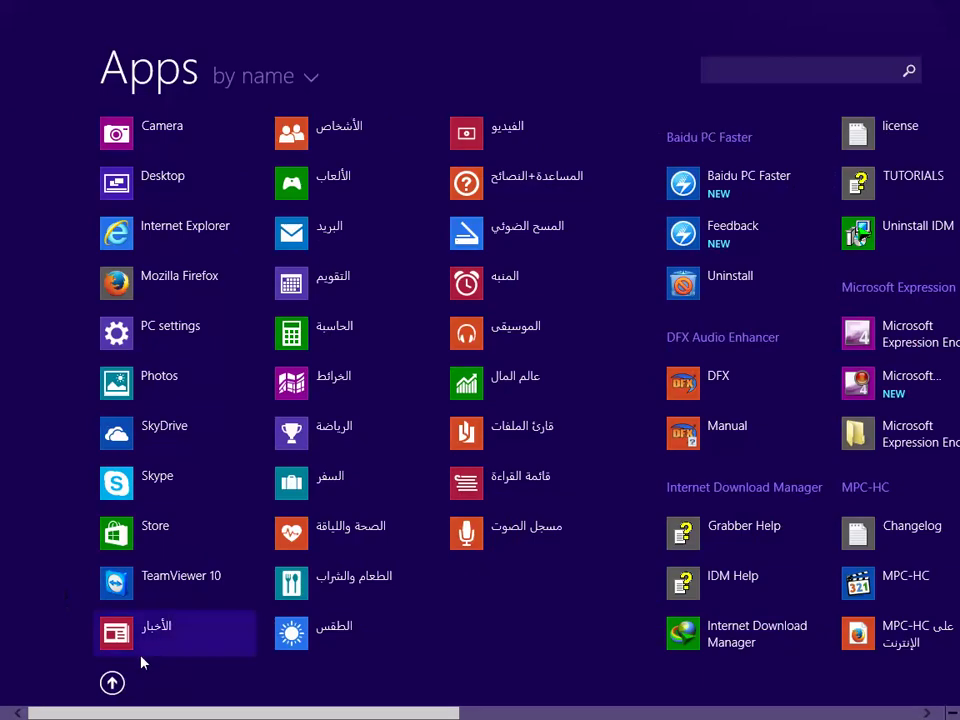
click(113, 683)
click(199, 561)
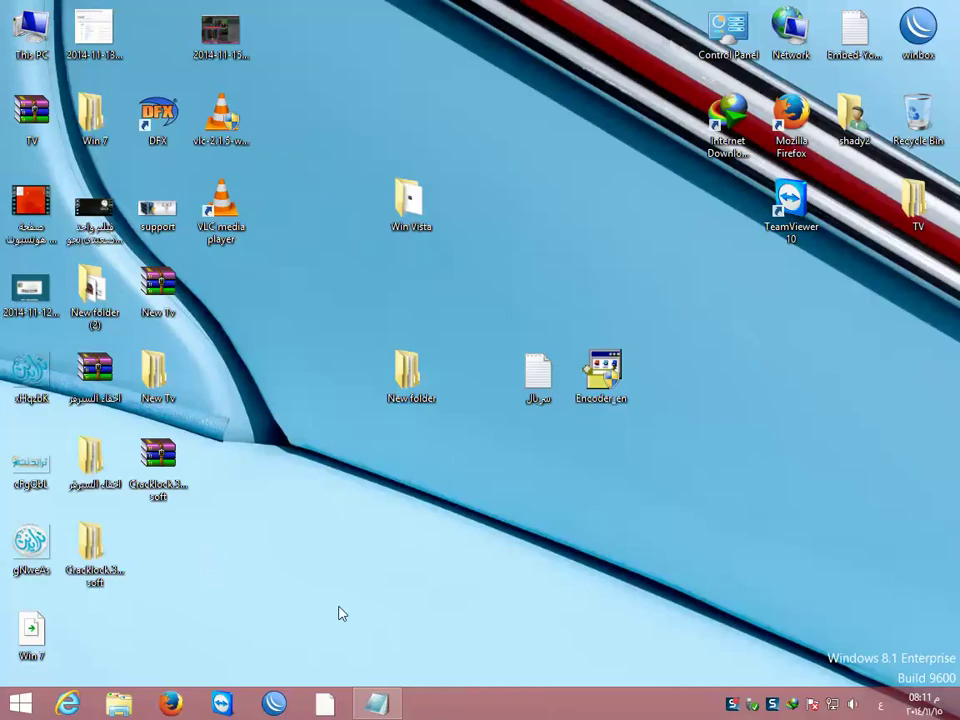
Step: Start Microsoft Expression Encoder 4 and create a new Live Broadcasting Project
click(324, 704)
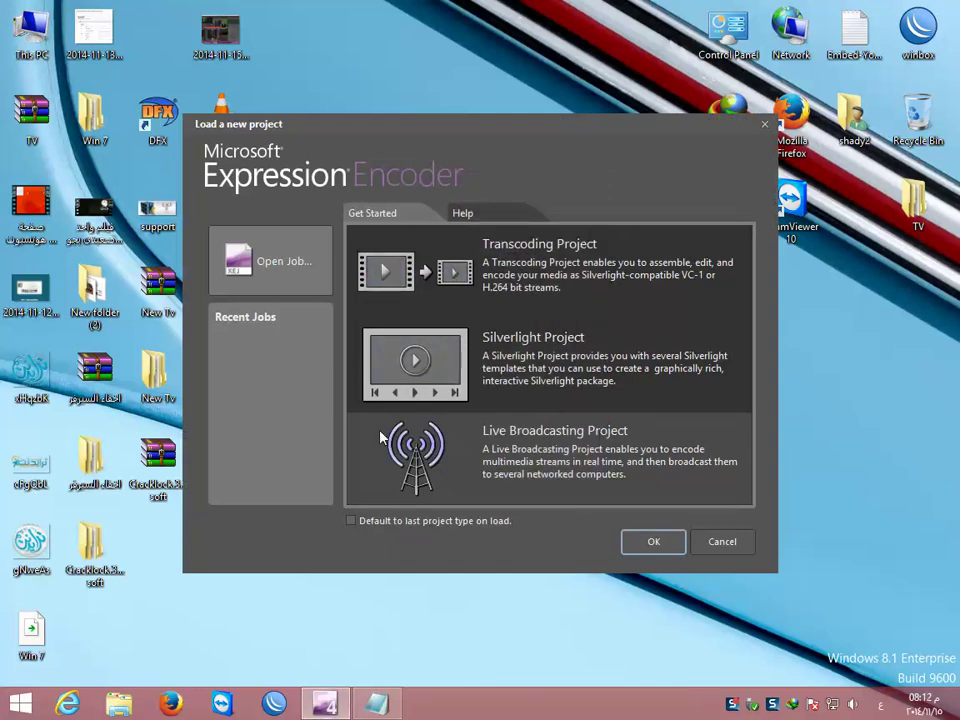
double_click(434, 453)
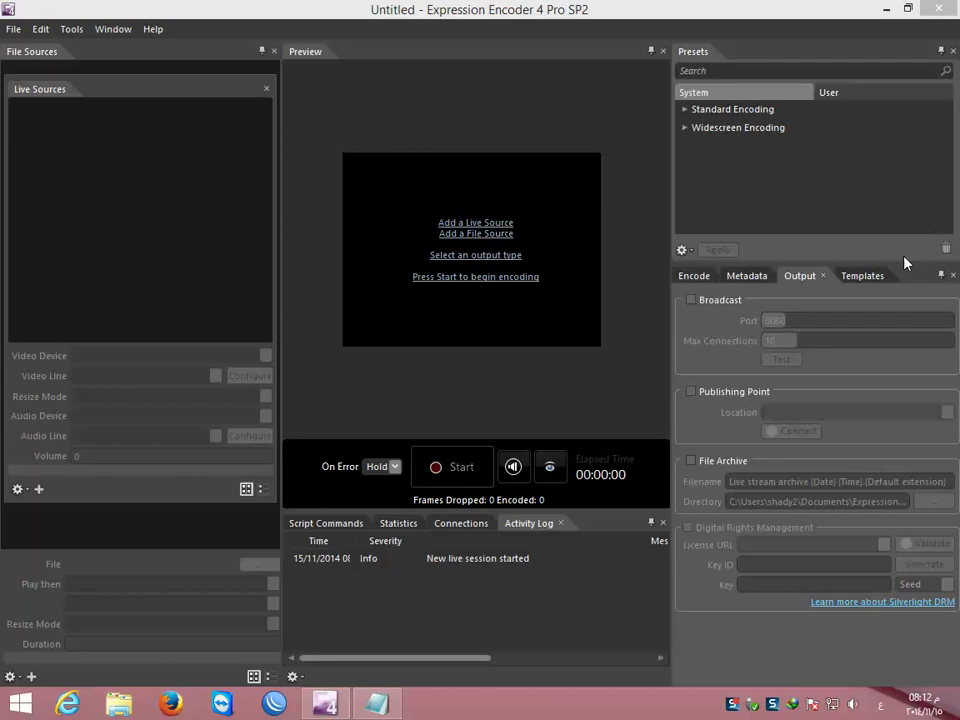
Step: Enable Broadcast as the output type on port 8080 with 50 maximum connections
click(952, 275)
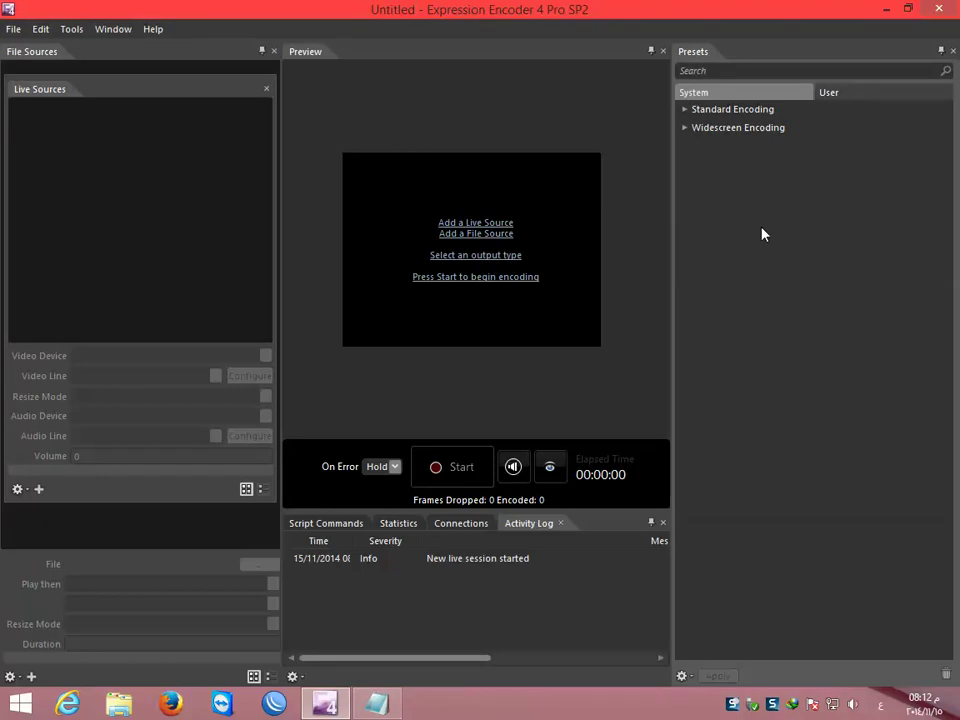
click(476, 256)
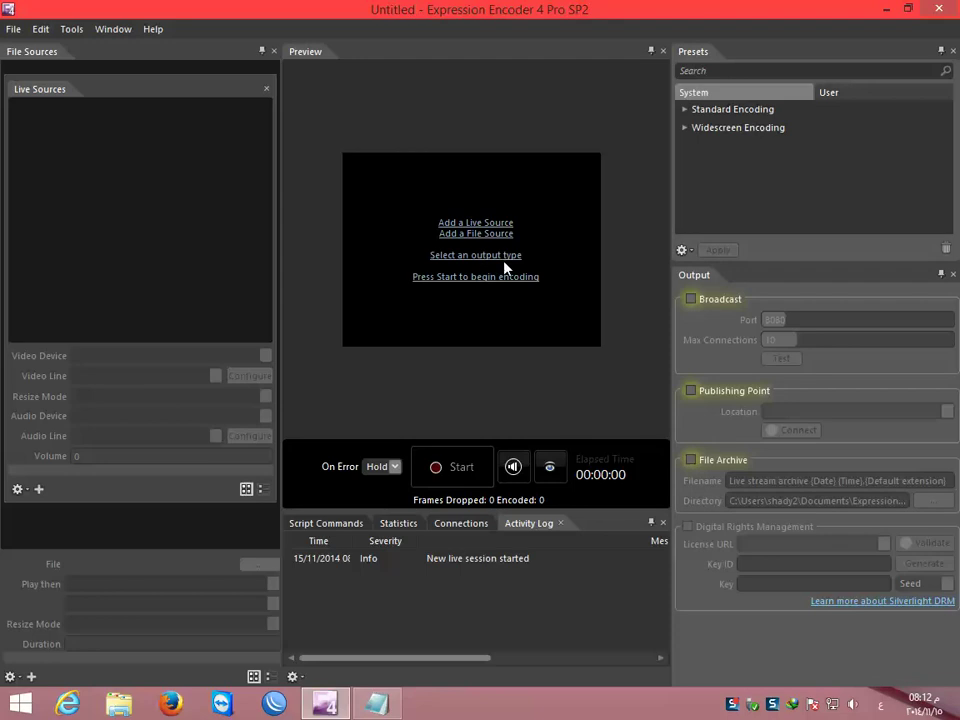
click(691, 299)
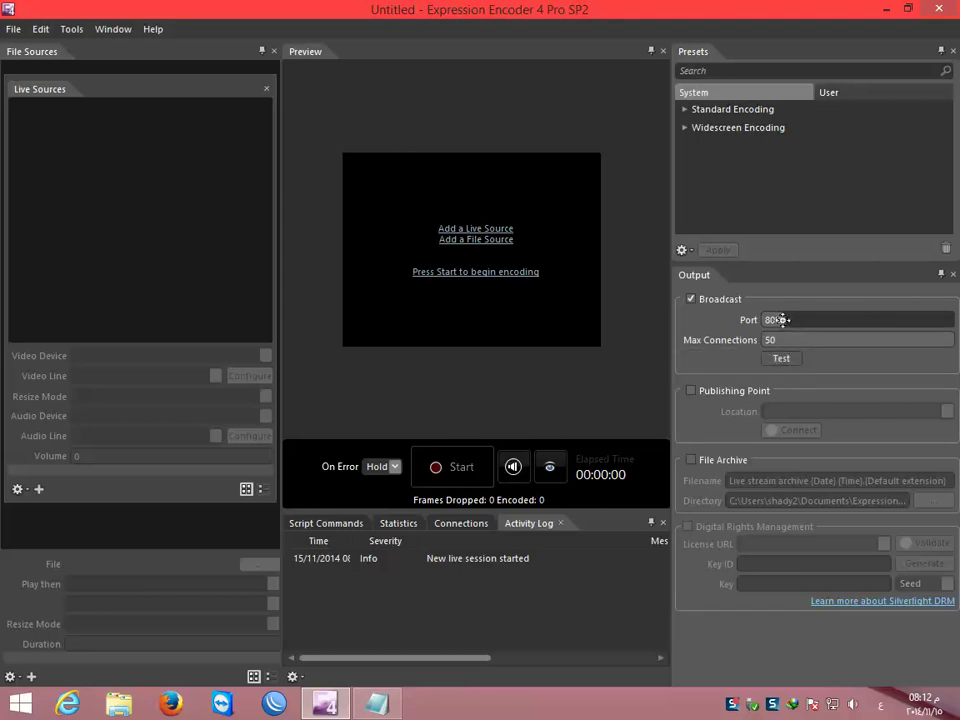
double_click(795, 320)
text(505)
double_click(786, 320)
text(8)
Step: Add a live source using USB TV Device for both video and audio, with resize mode set to Stretch
click(476, 229)
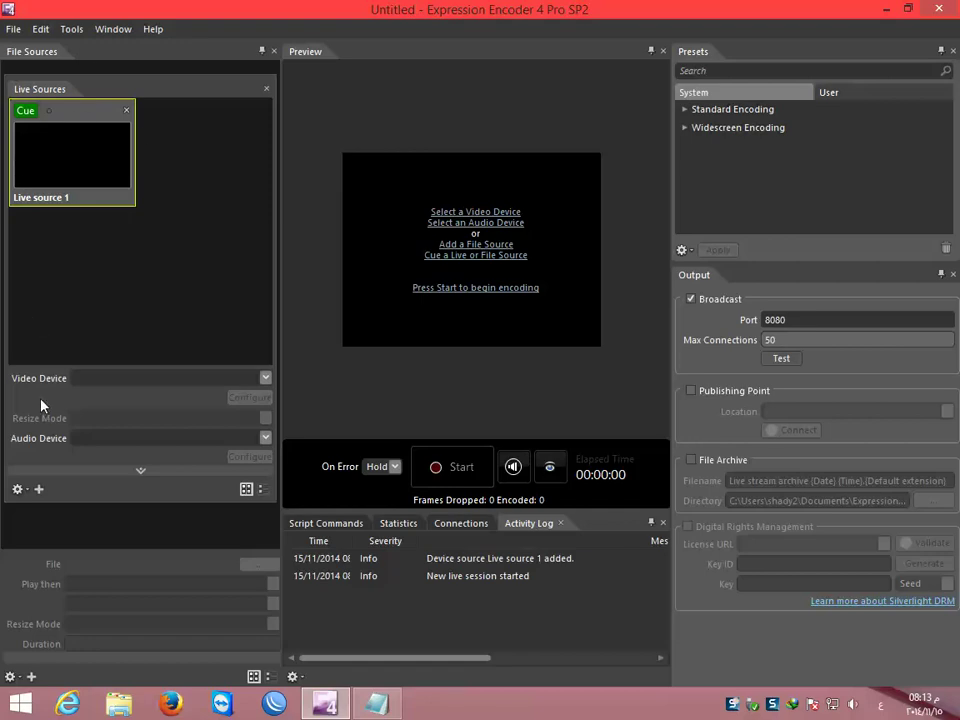
click(266, 378)
click(124, 414)
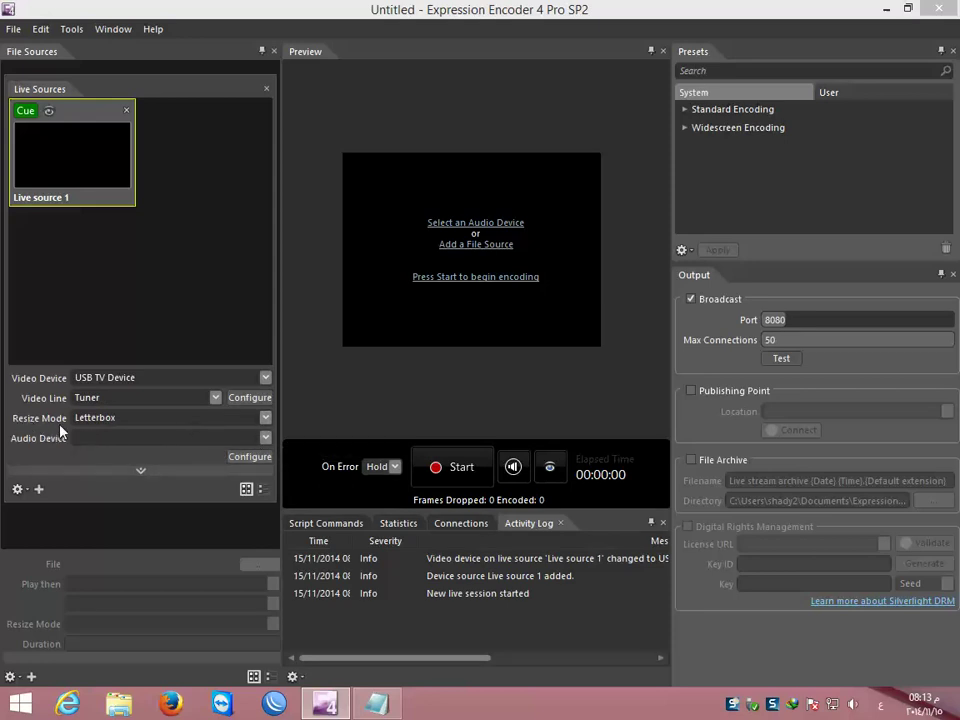
click(265, 419)
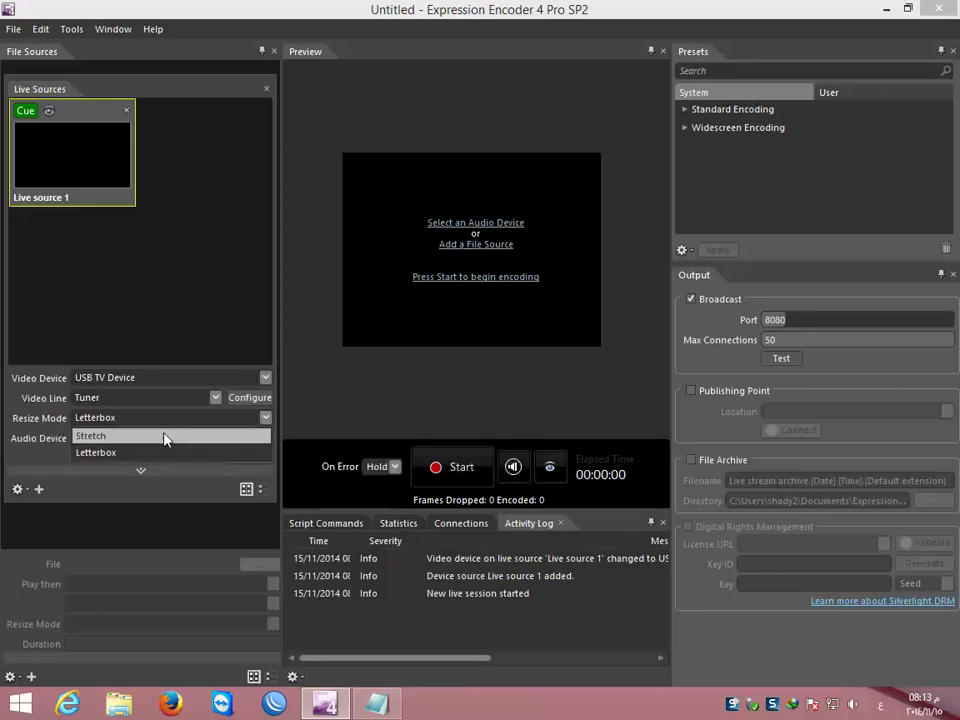
click(153, 437)
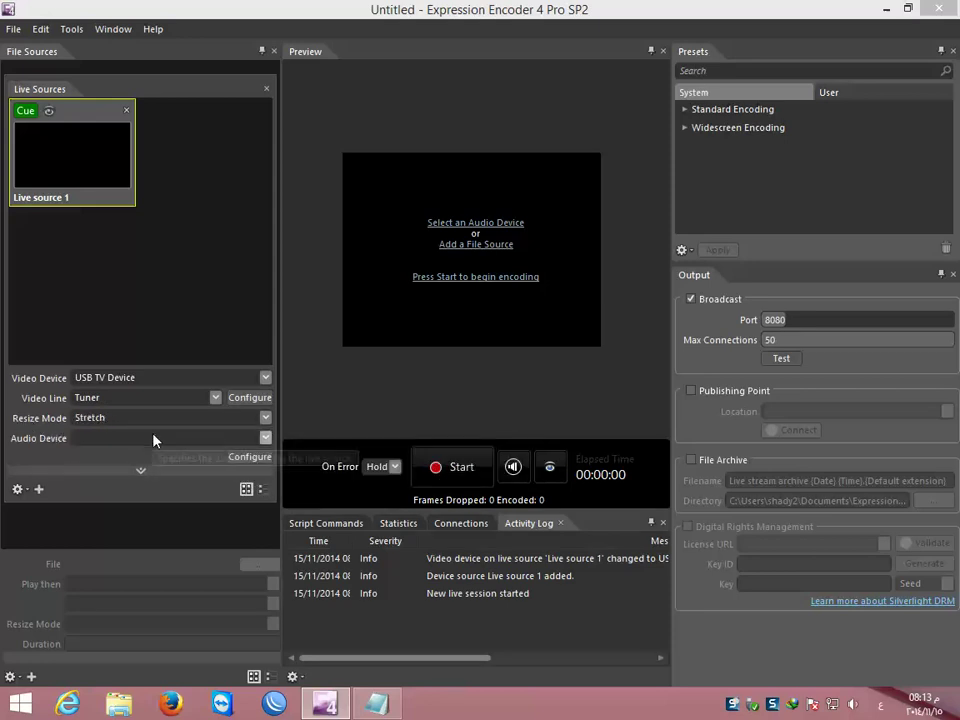
click(266, 438)
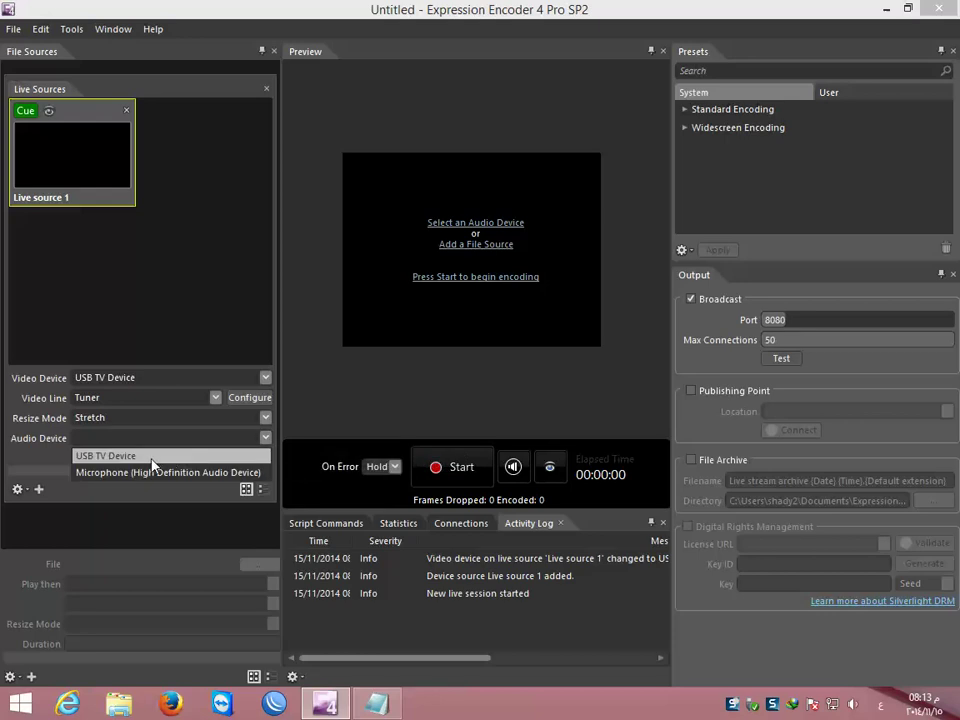
click(152, 458)
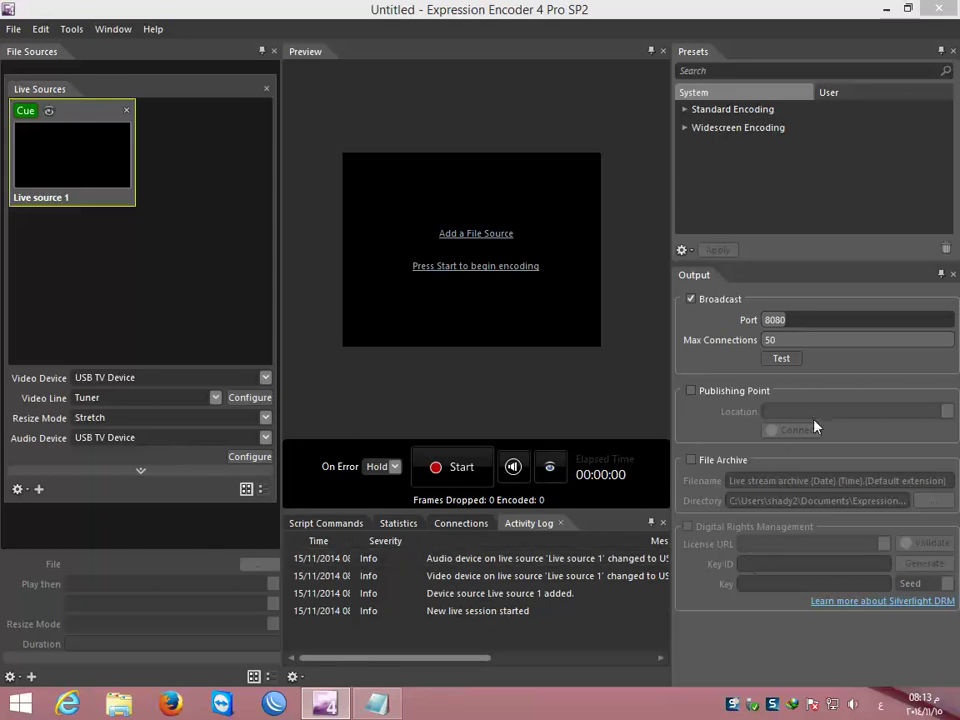
click(690, 251)
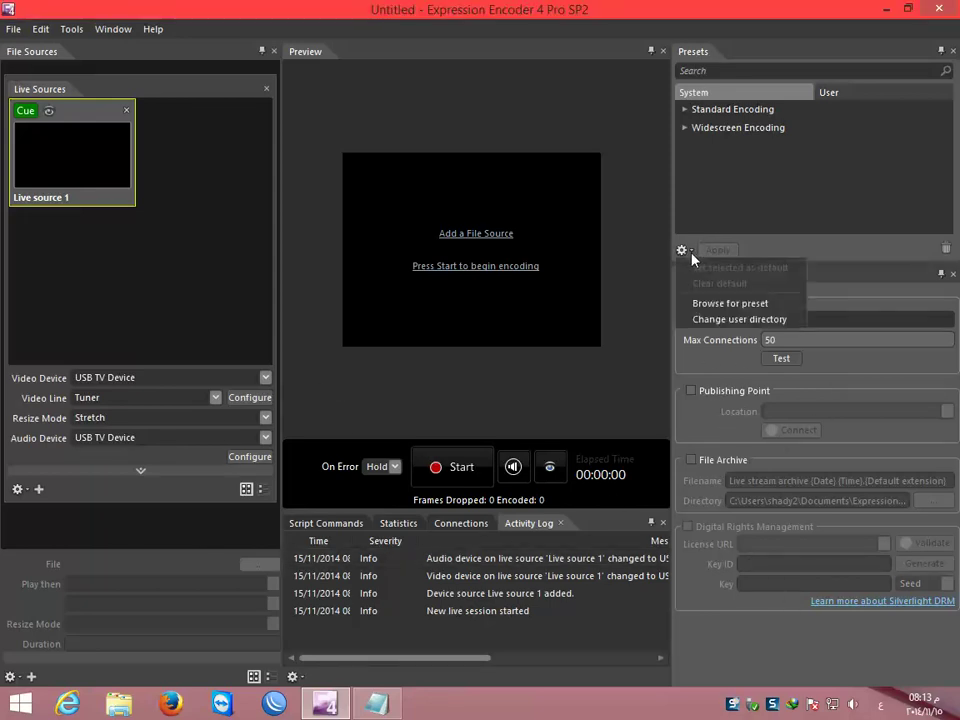
click(690, 251)
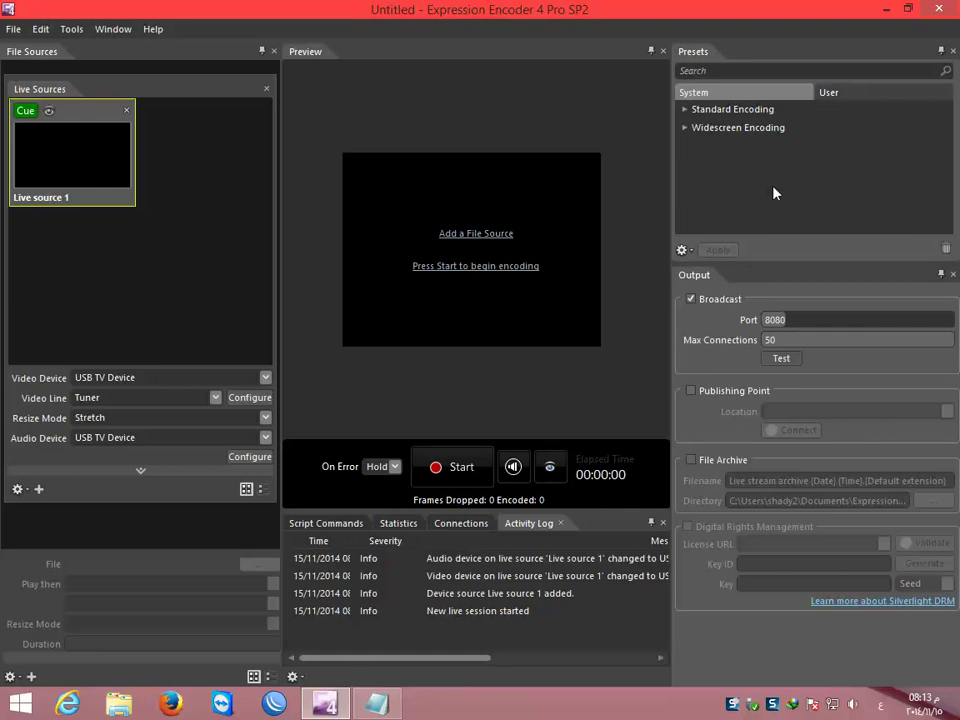
click(738, 112)
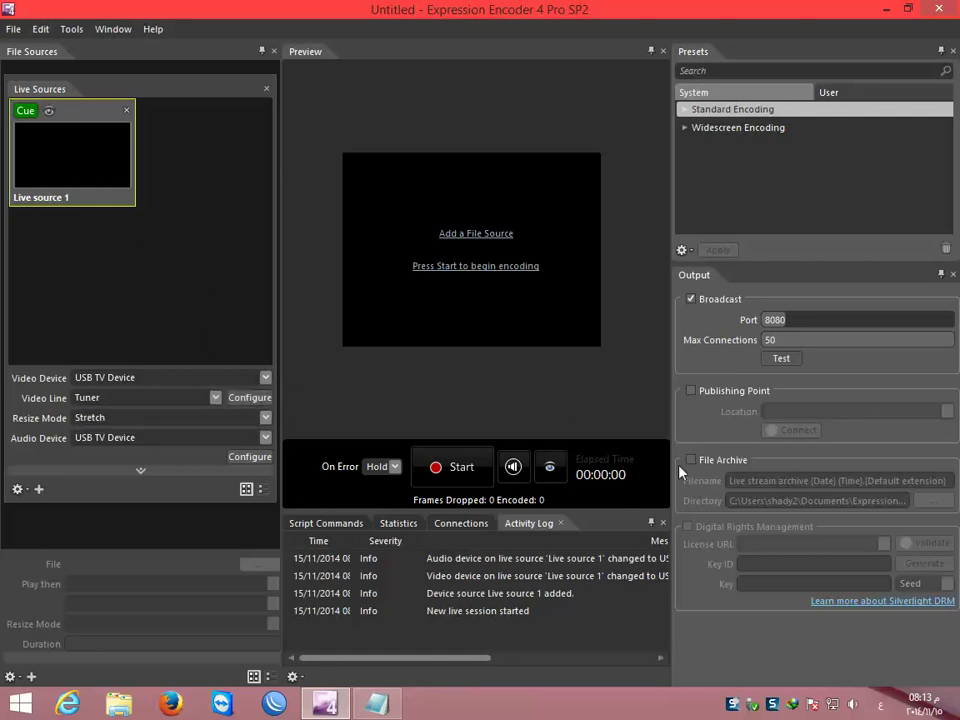
Step: Open the USB TV Device's TV tuner properties and set the video standard to PAL_B
click(249, 399)
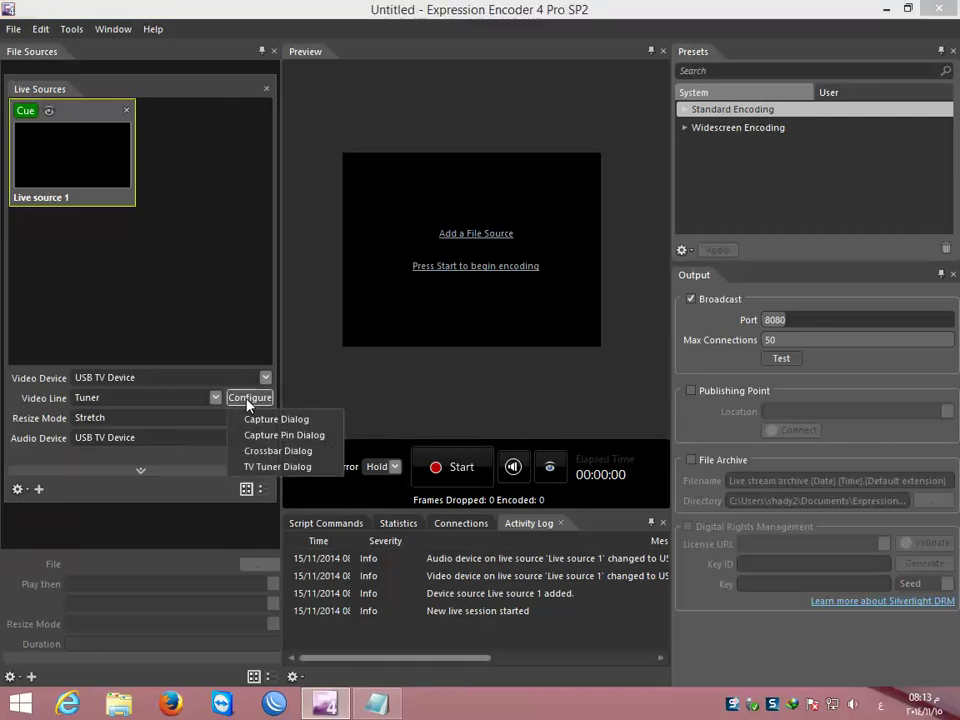
click(272, 467)
drag(229, 30, 697, 121)
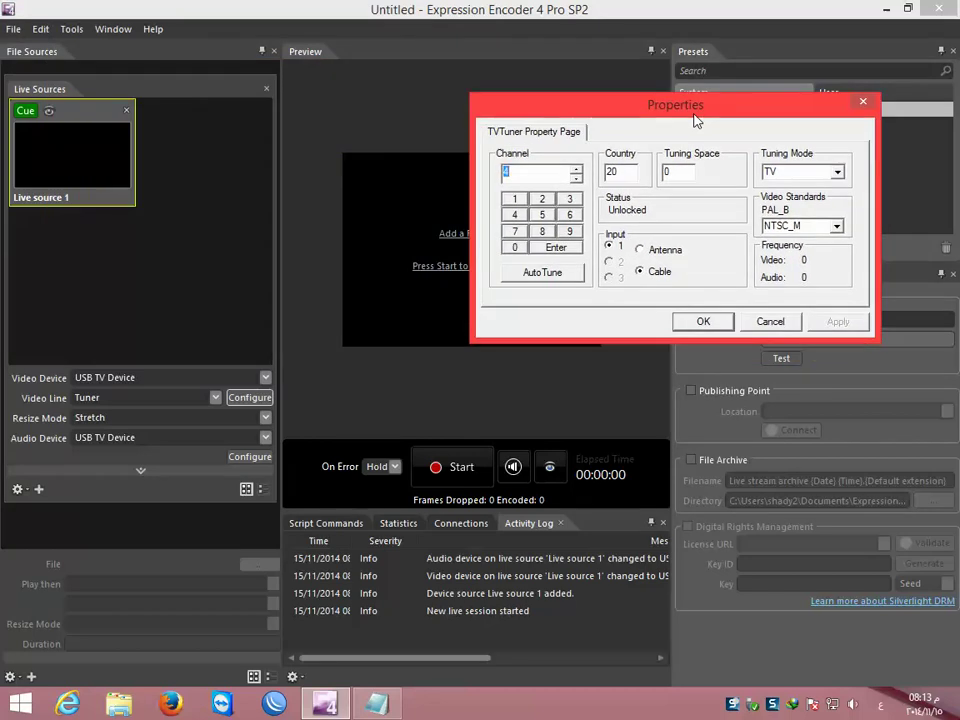
click(836, 227)
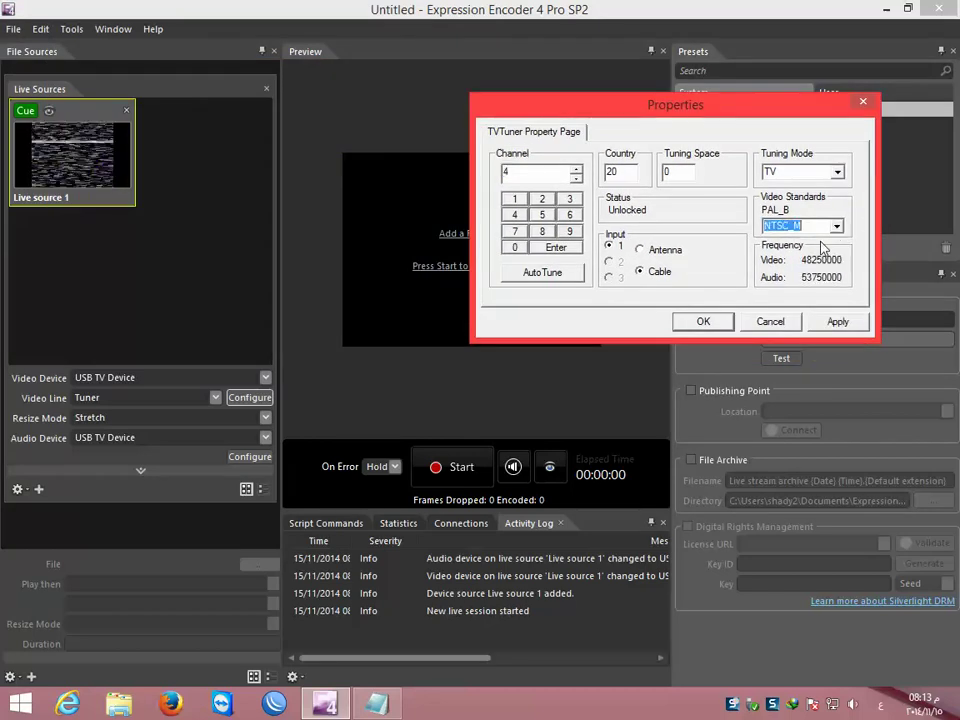
click(836, 227)
click(775, 264)
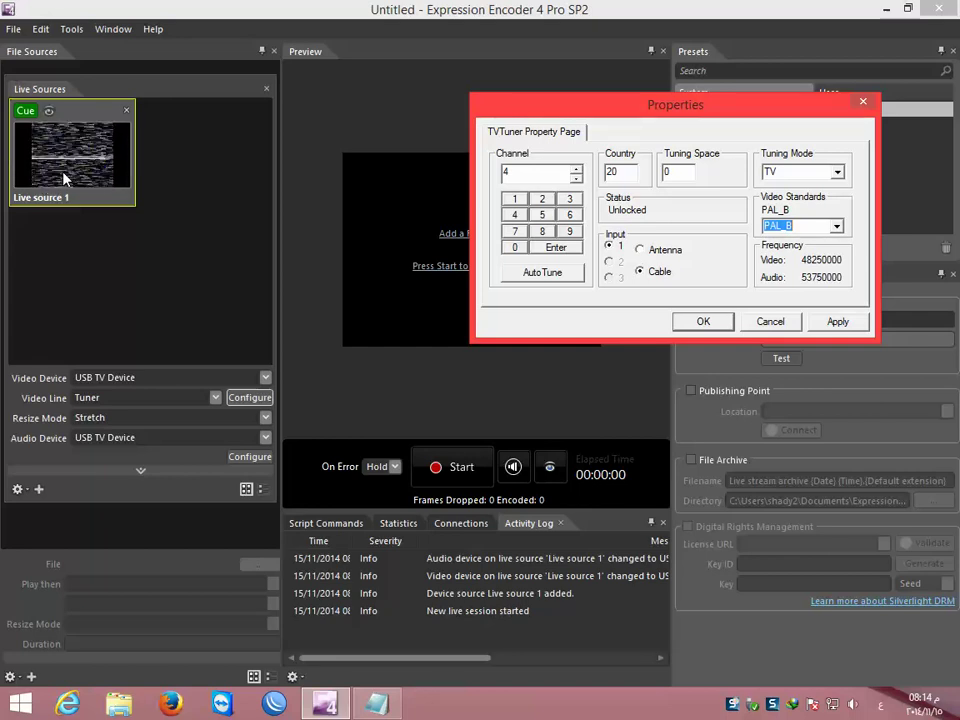
Step: Set the tuner channel to 82
click(576, 170)
click(576, 170)
text(82)
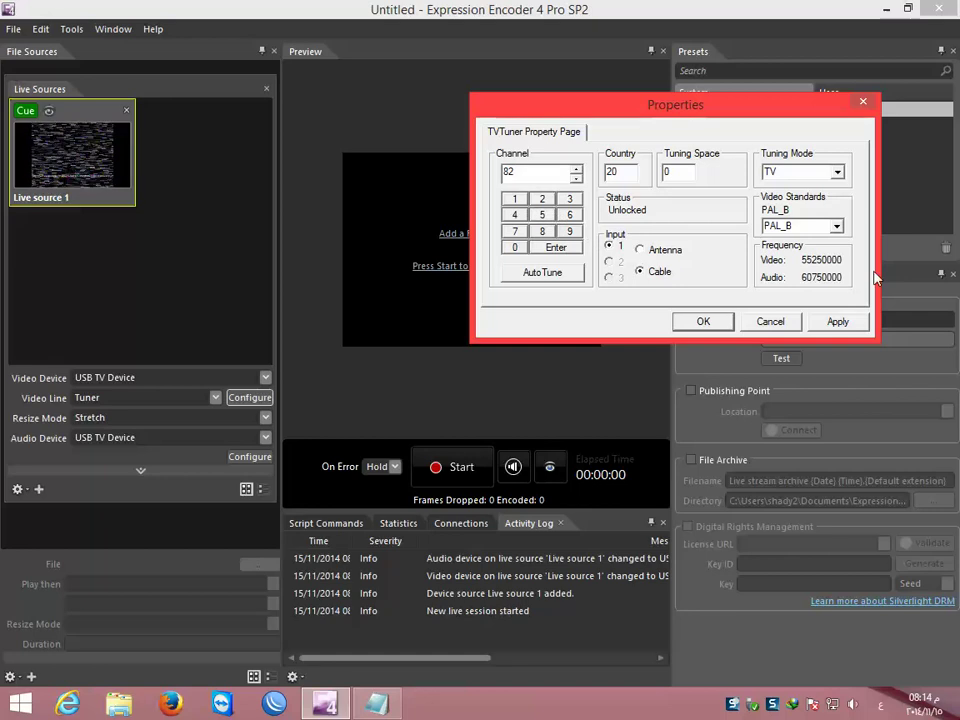
Step: Raise the tuner channel one at a time to 91, then apply and accept the tuner properties
click(576, 170)
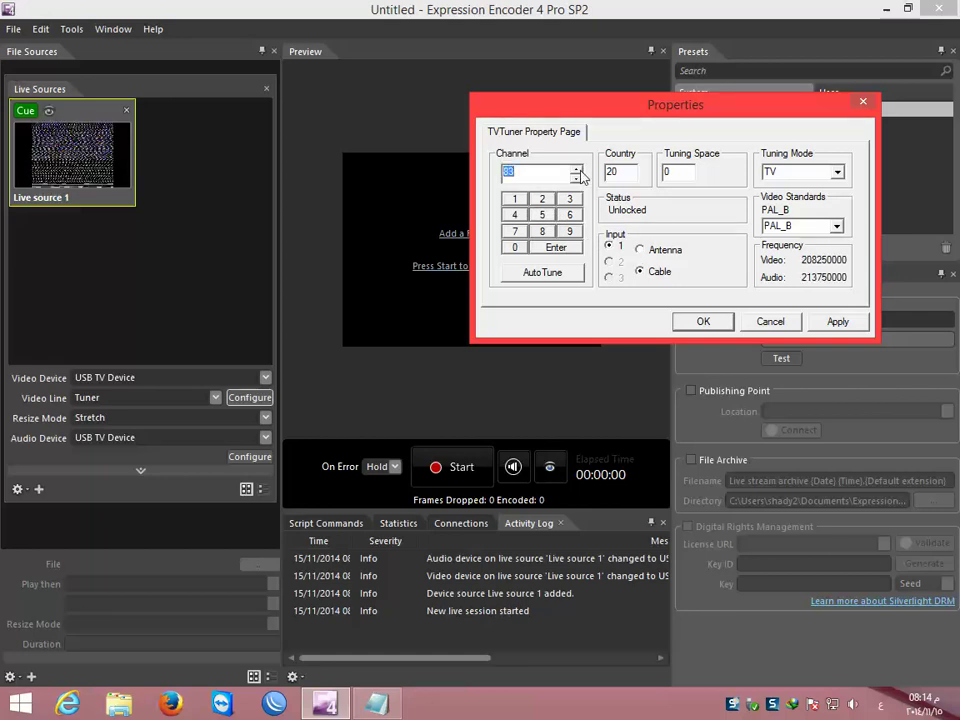
click(577, 170)
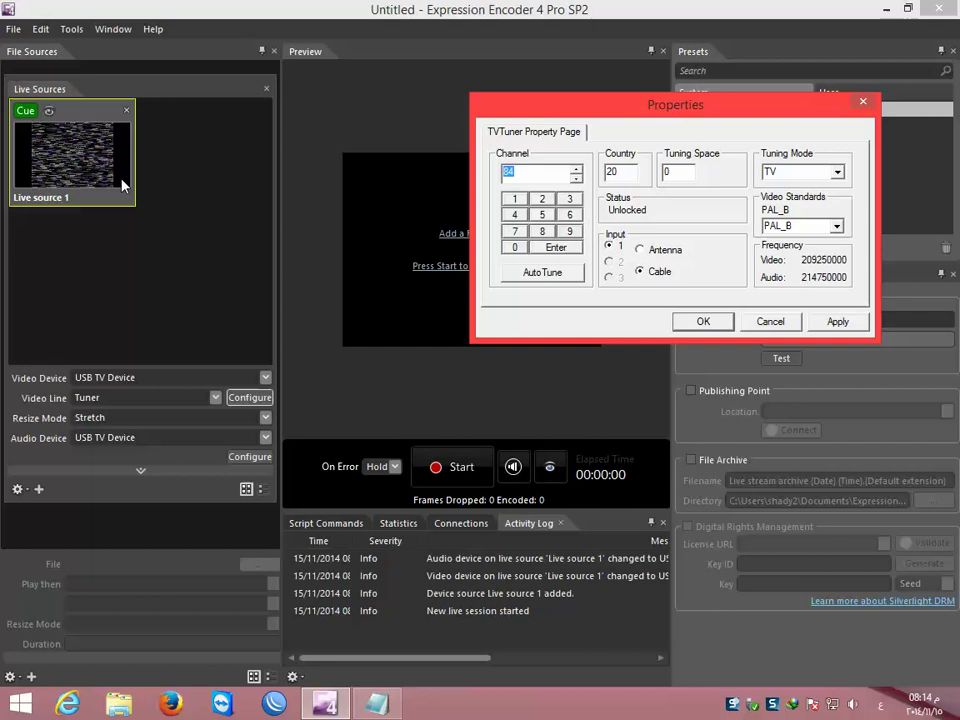
click(577, 171)
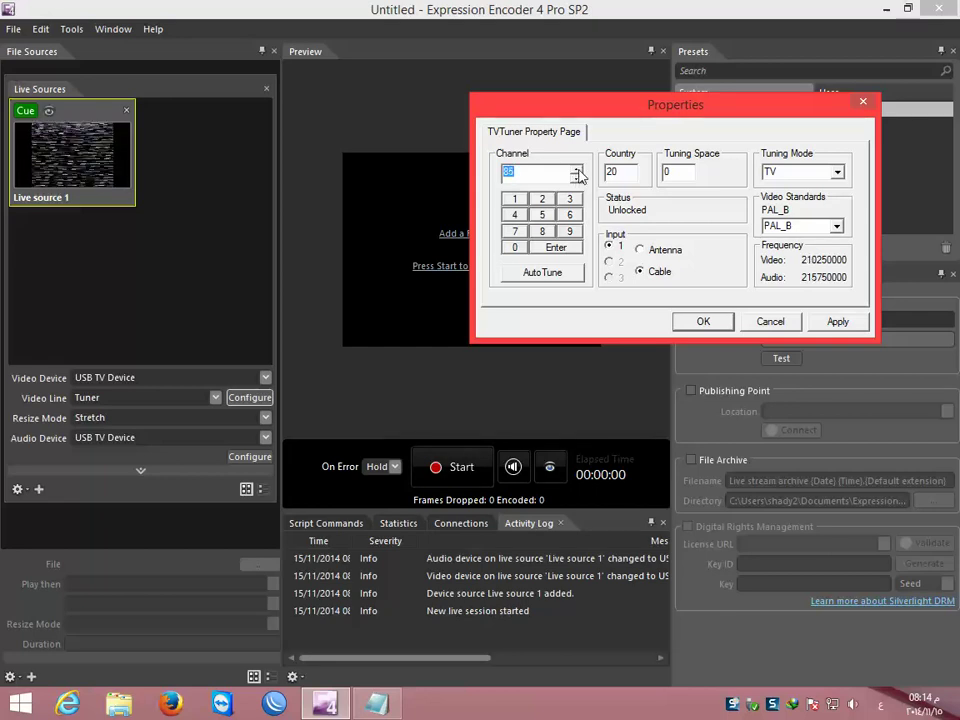
click(577, 171)
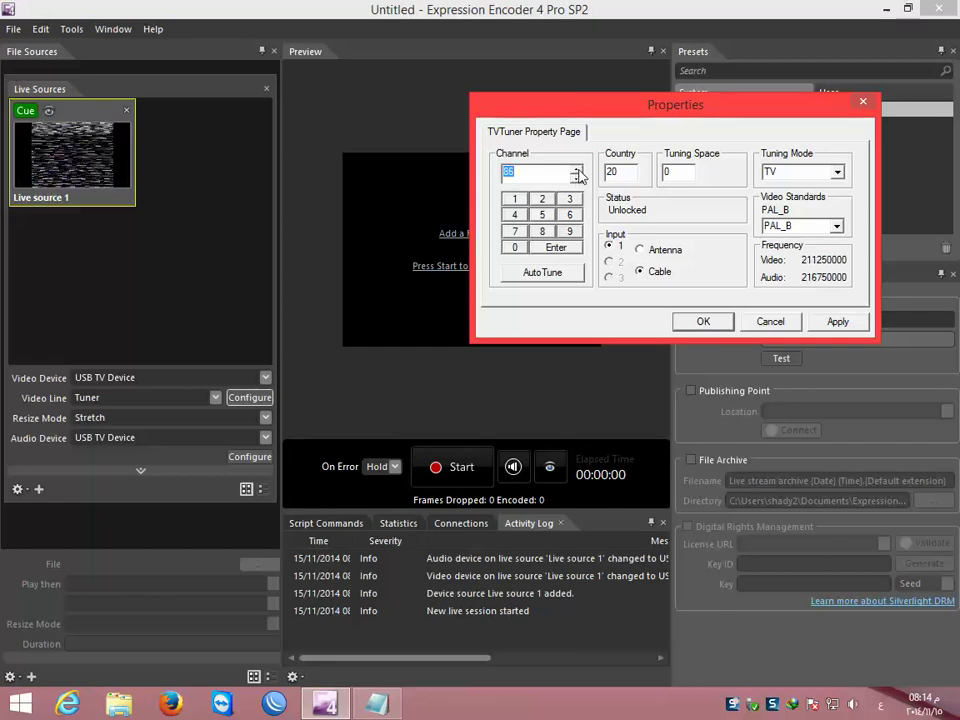
click(577, 171)
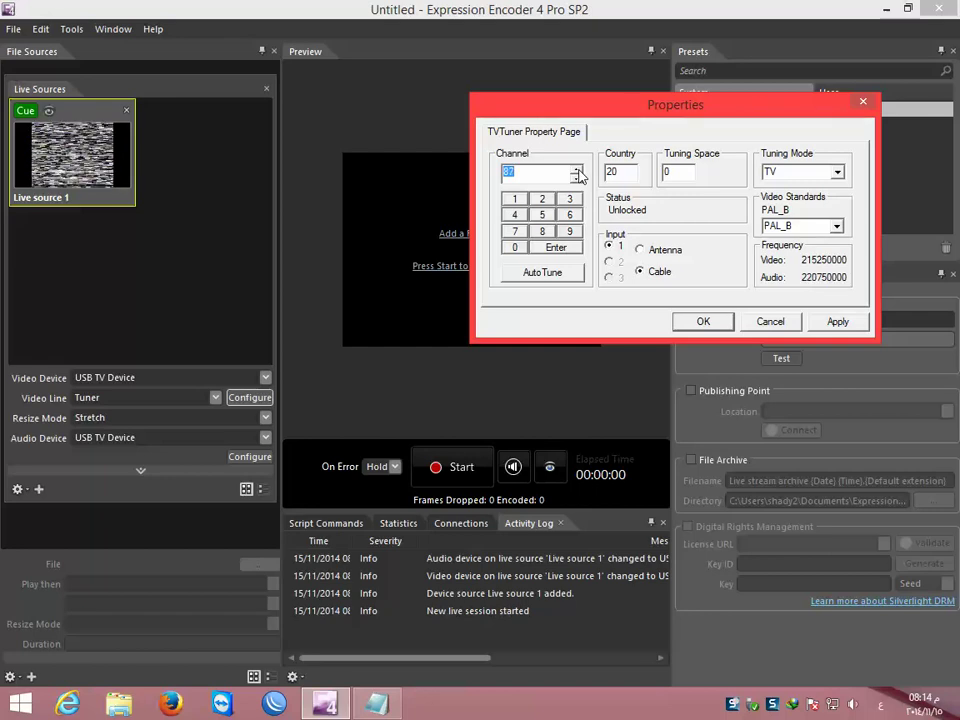
click(577, 171)
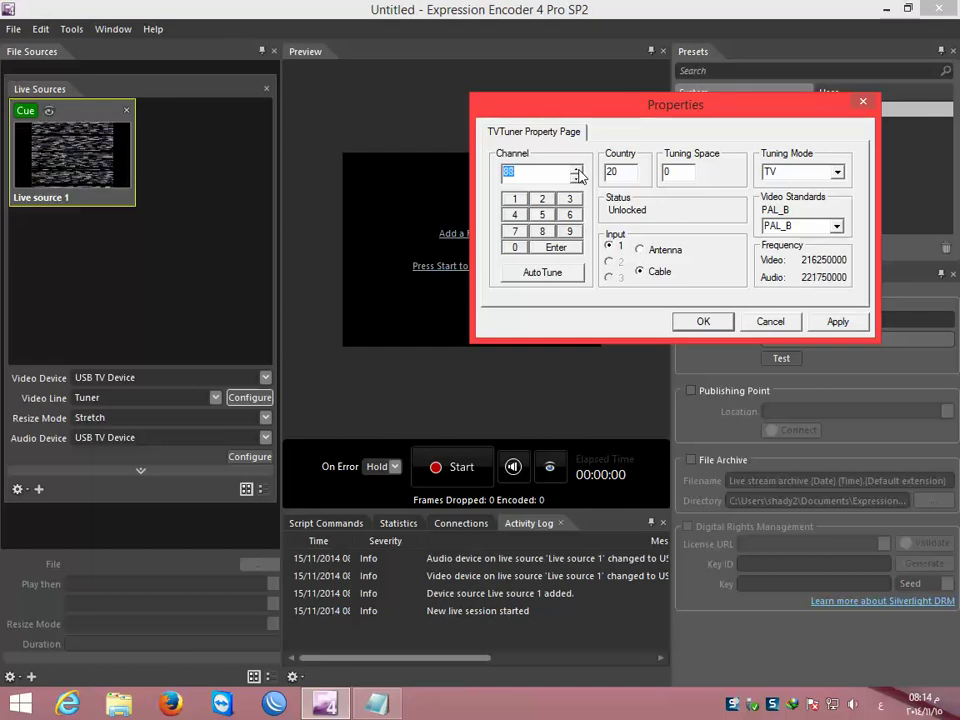
click(577, 171)
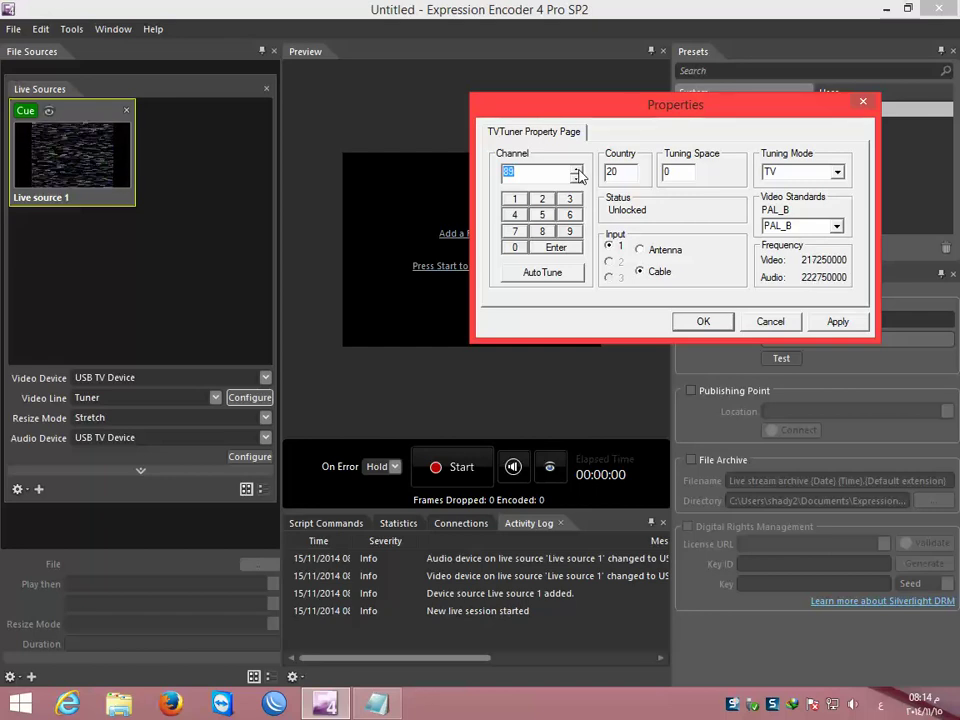
click(577, 171)
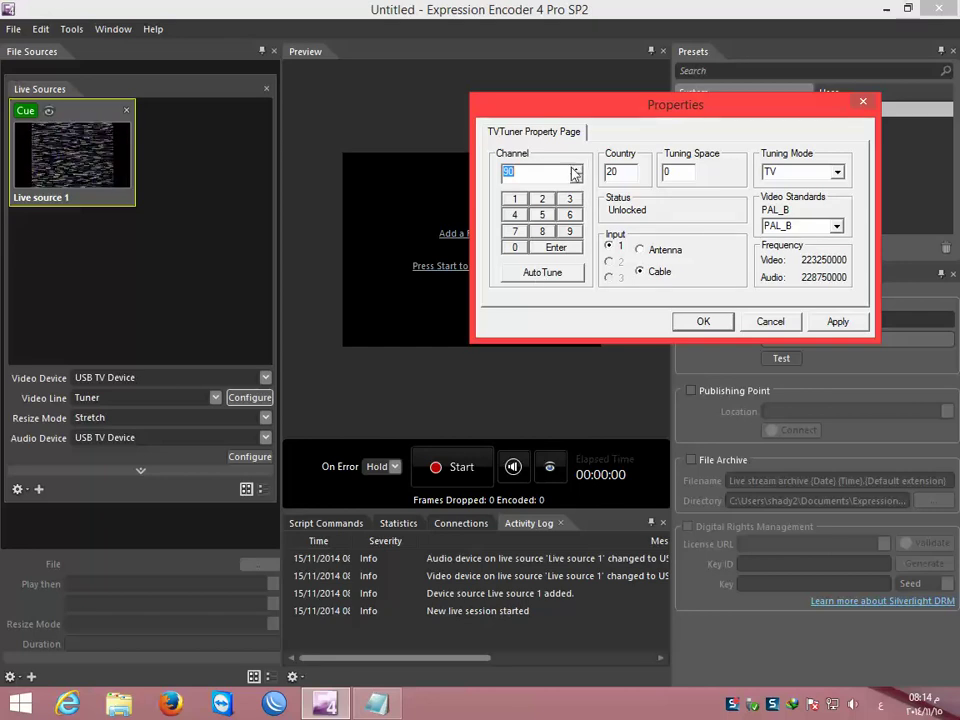
click(577, 171)
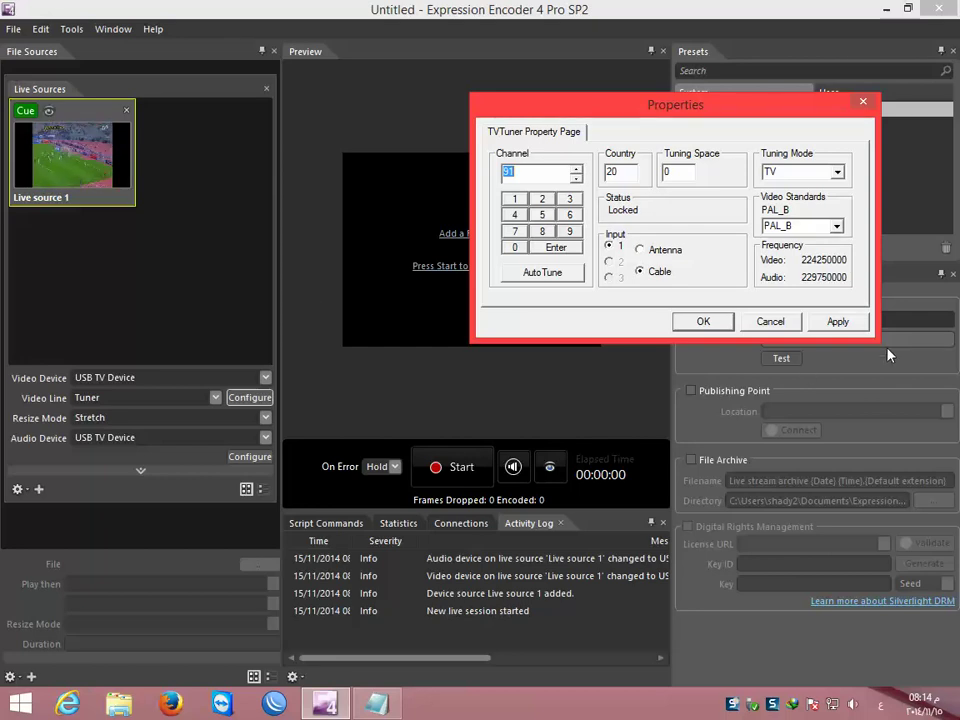
click(839, 323)
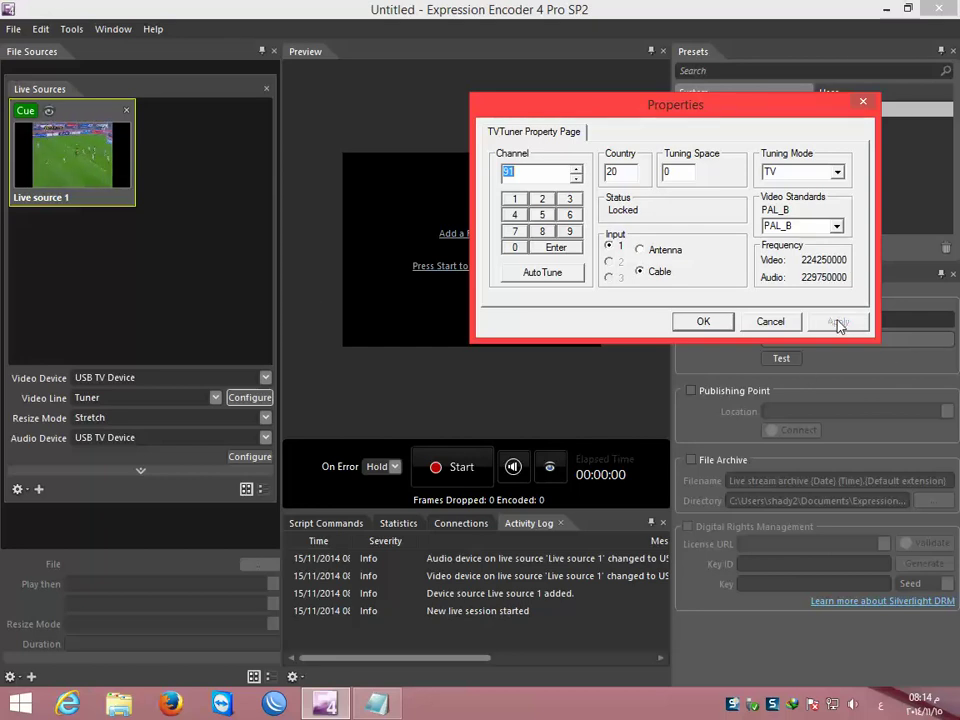
click(703, 322)
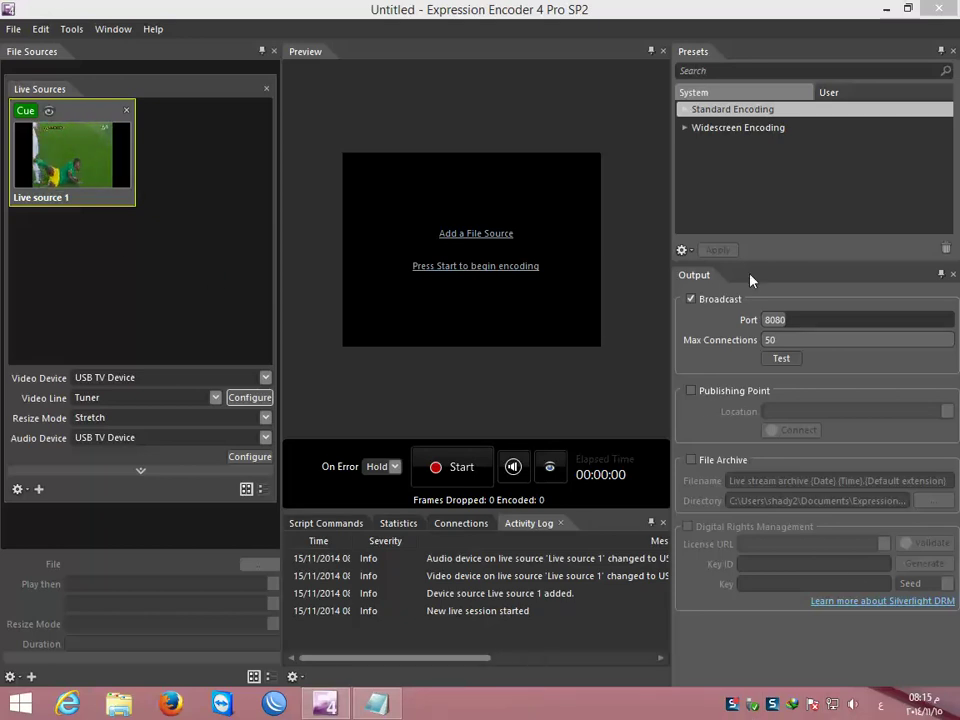
click(684, 251)
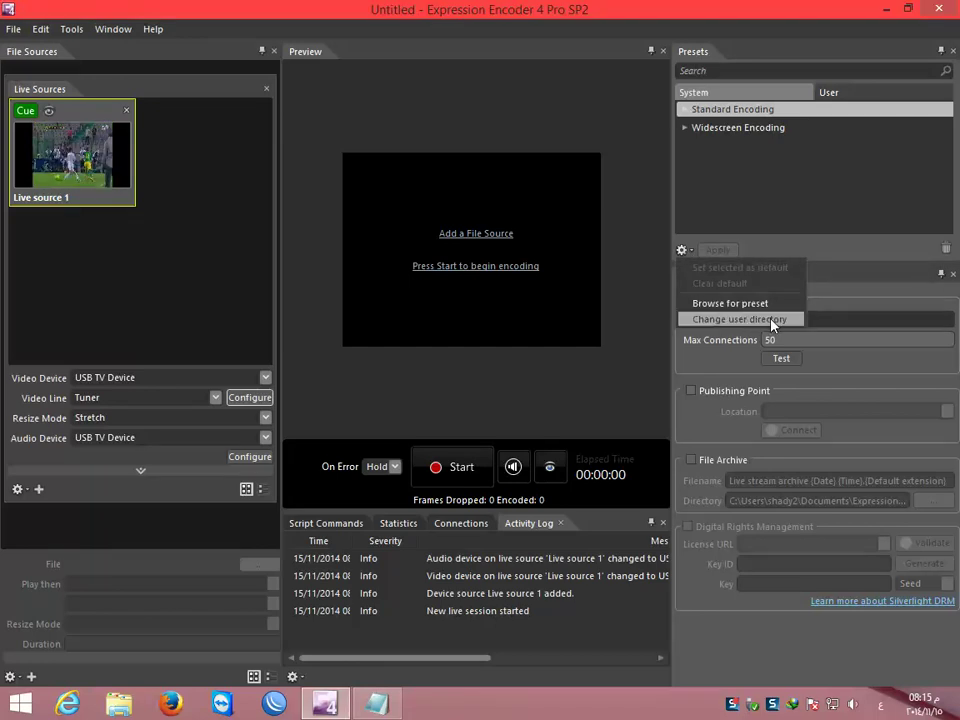
click(757, 320)
click(600, 216)
click(705, 128)
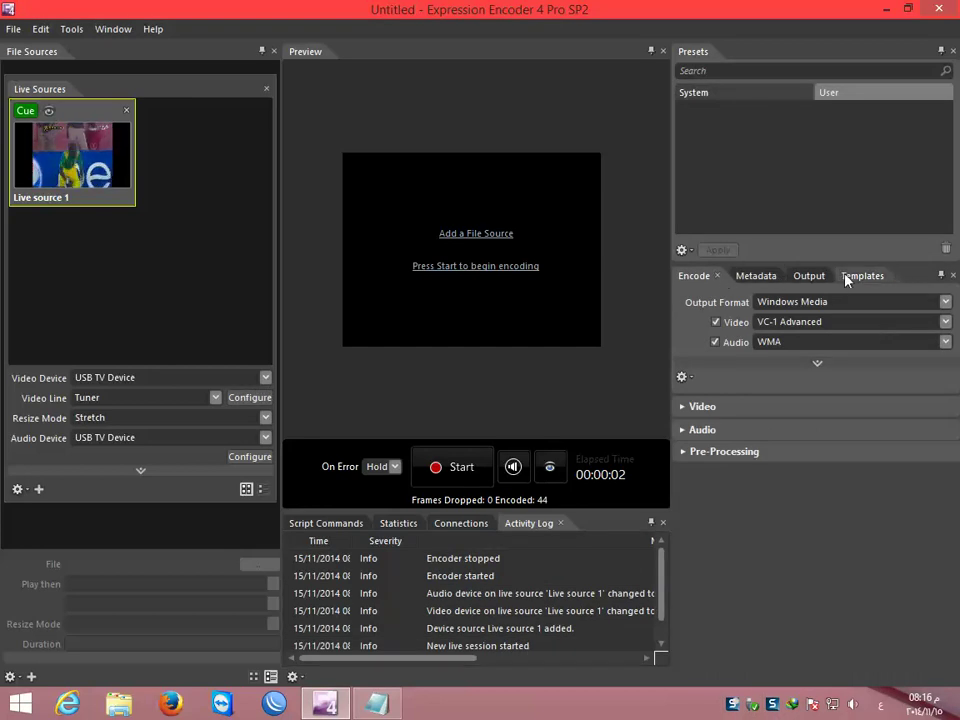
Step: Expand the Video section of the Encode settings and set the video bitrate to 1920 Kbps
click(806, 275)
click(699, 280)
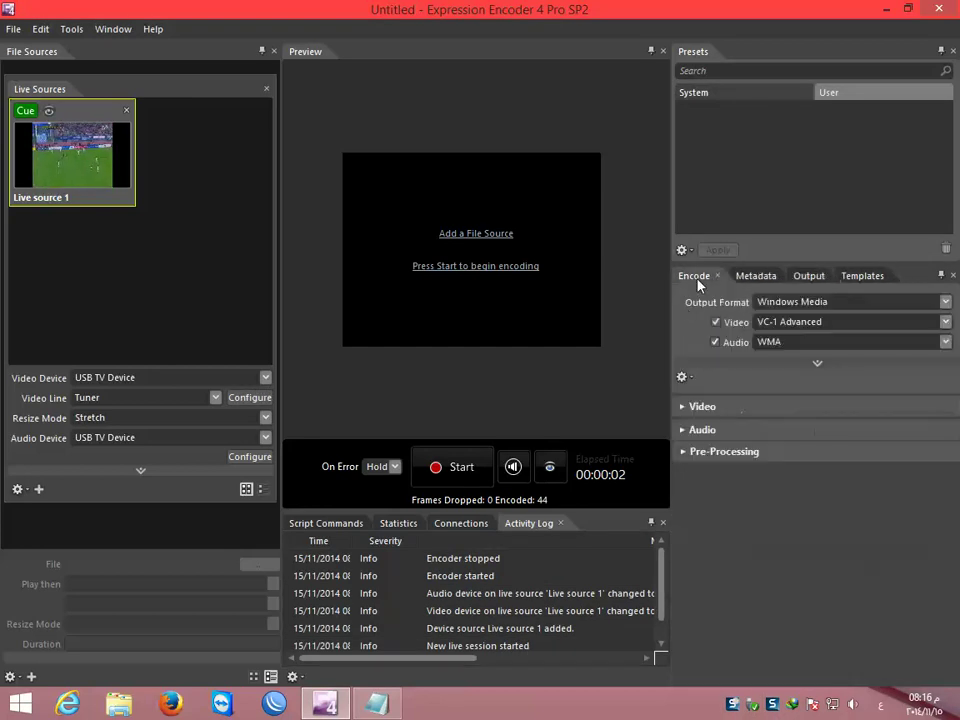
click(111, 32)
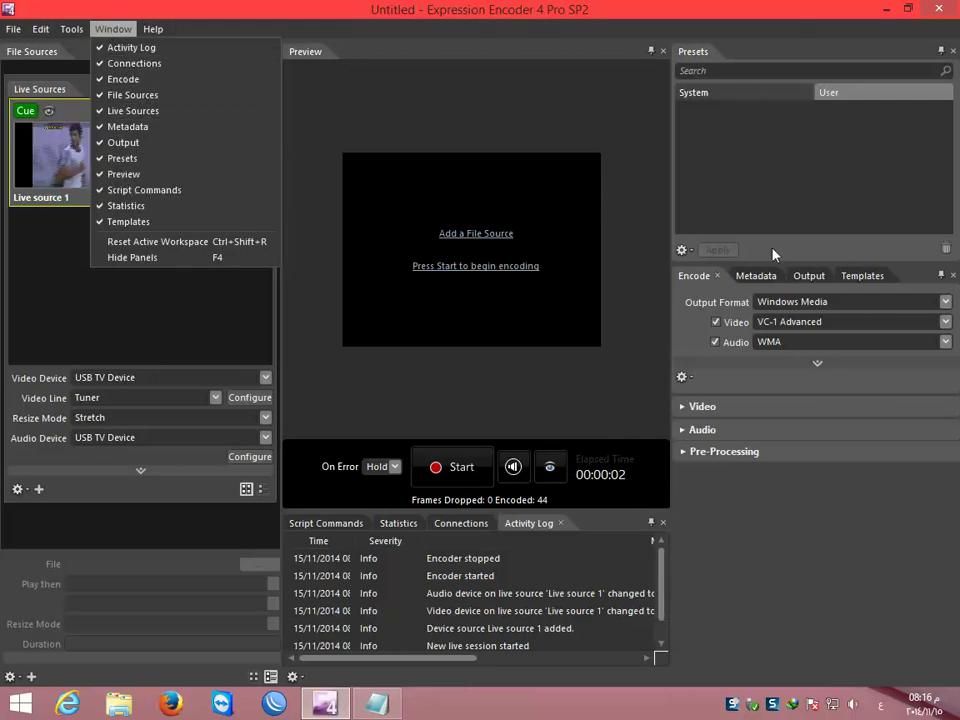
click(690, 407)
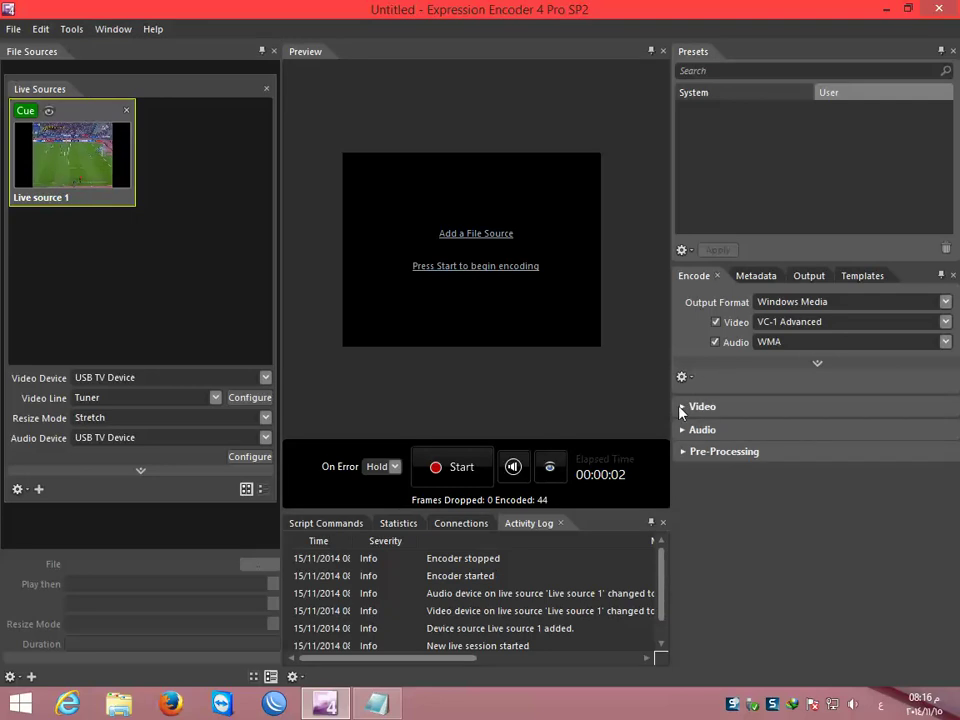
click(702, 412)
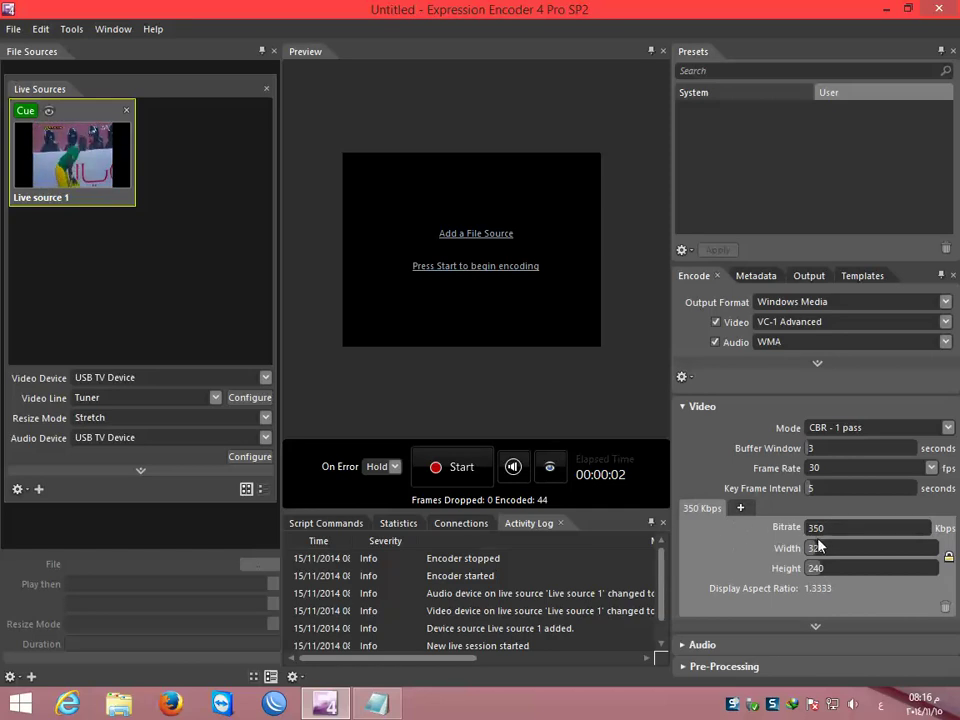
double_click(810, 530)
text(710)
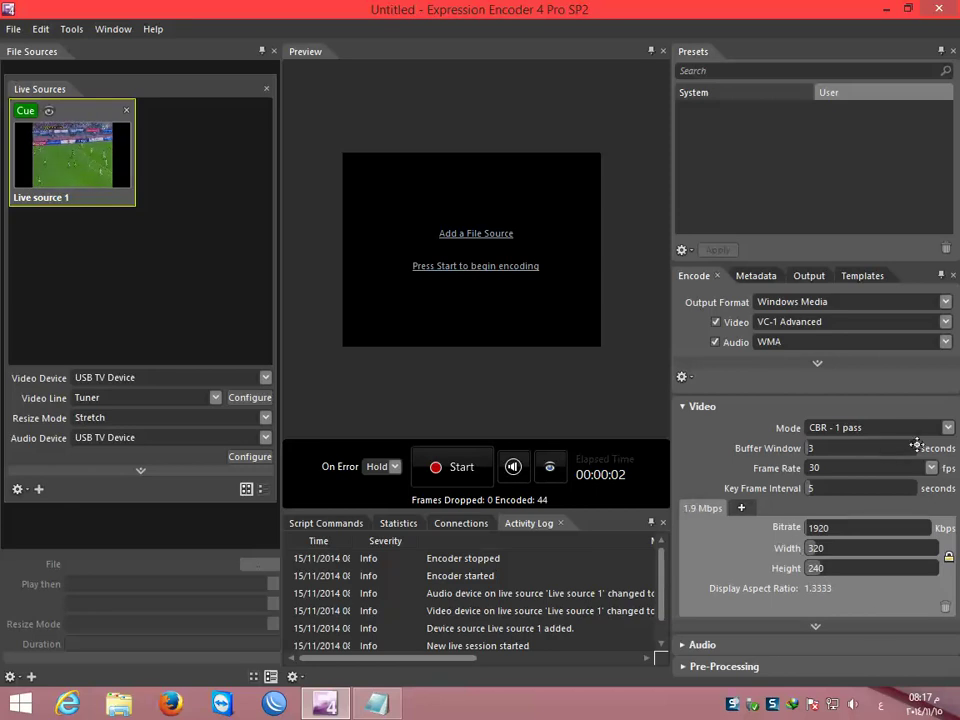
Step: Expand the Audio and Pre-Processing encode settings and set the audio volume to 6
click(698, 645)
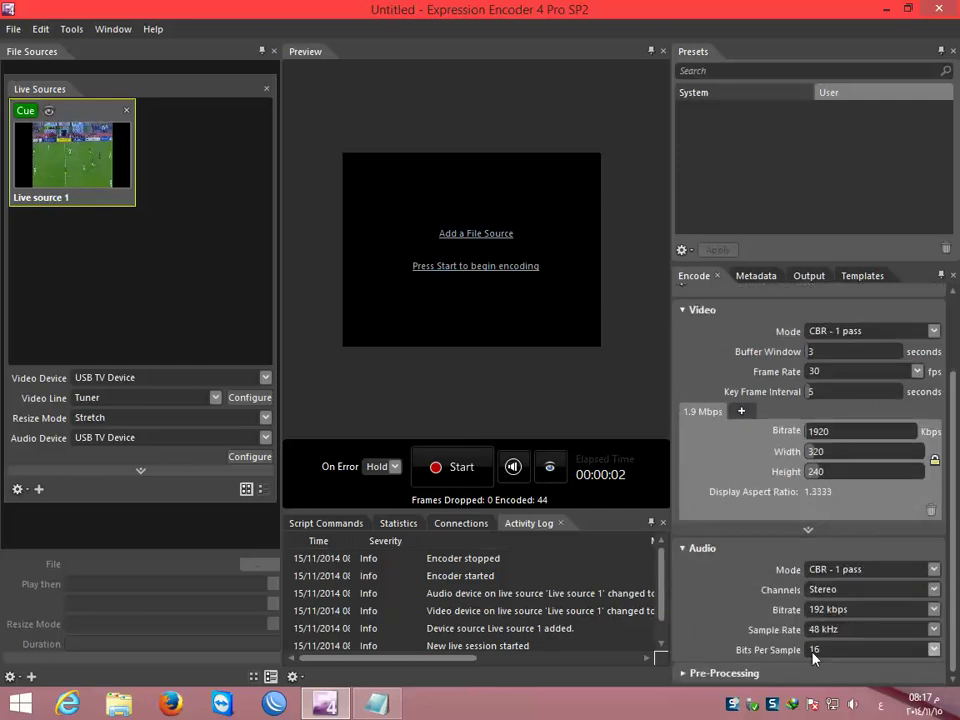
click(720, 675)
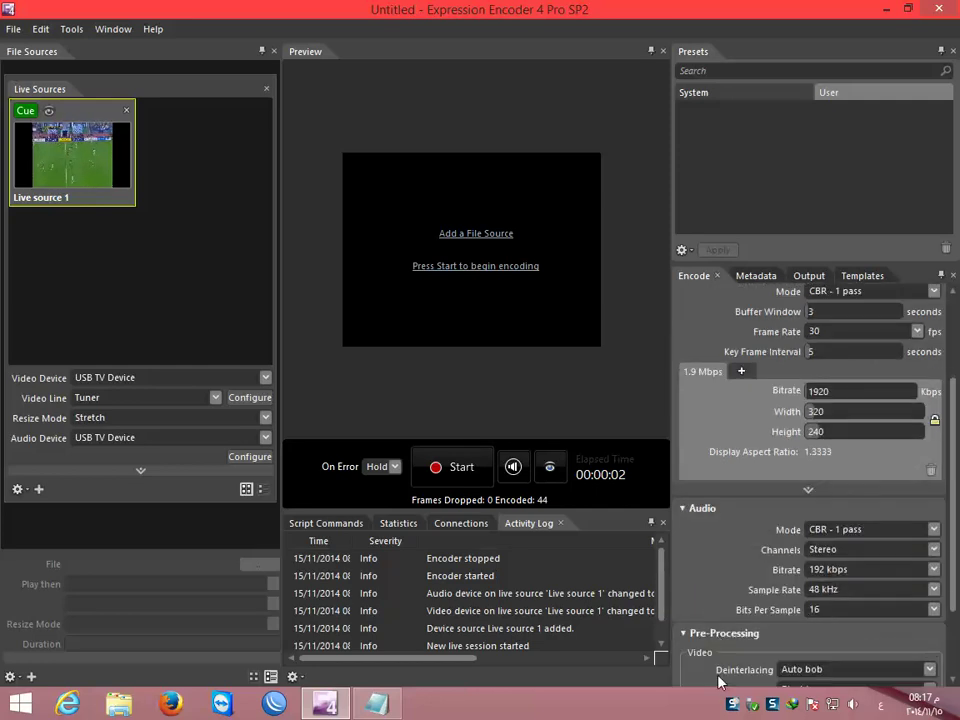
drag(784, 639, 786, 639)
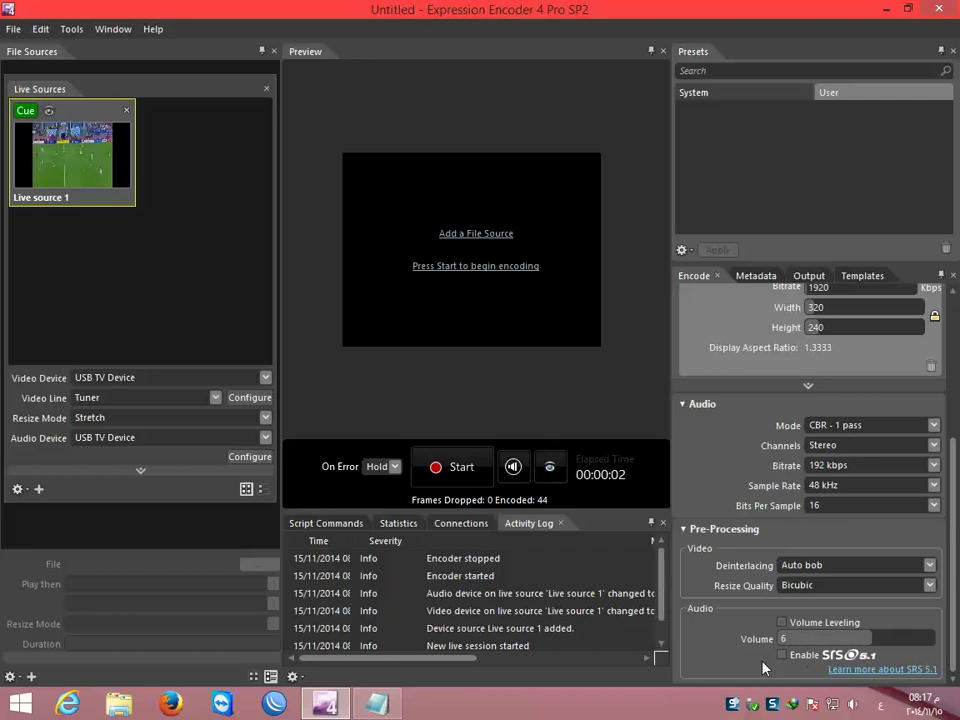
Step: Return to the Output settings, start encoding the live broadcast, and mute the system sound
click(765, 276)
click(807, 277)
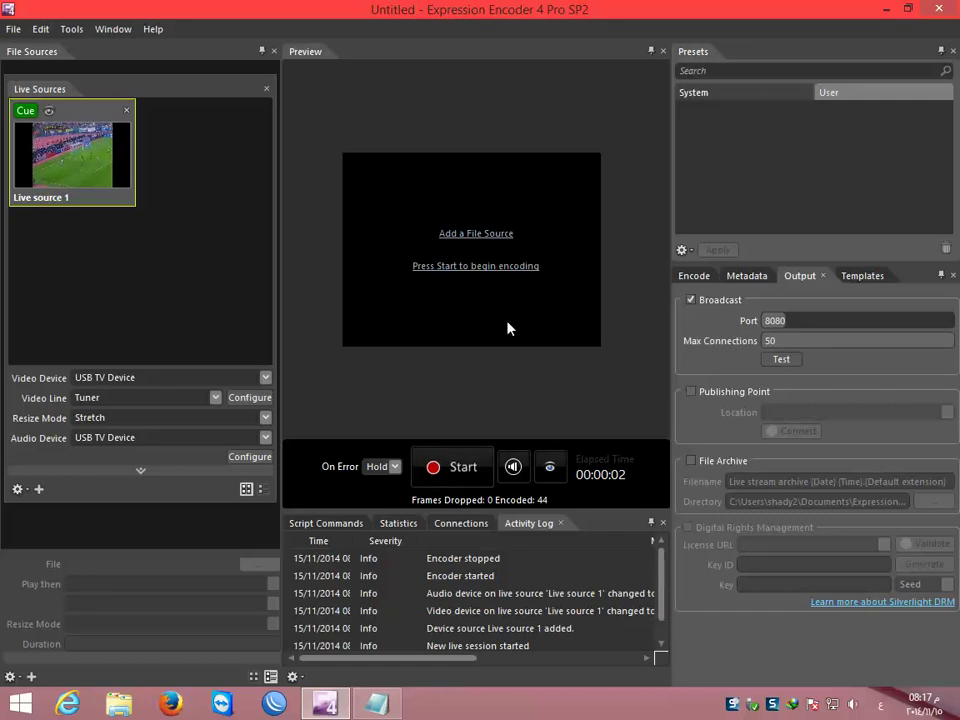
click(452, 466)
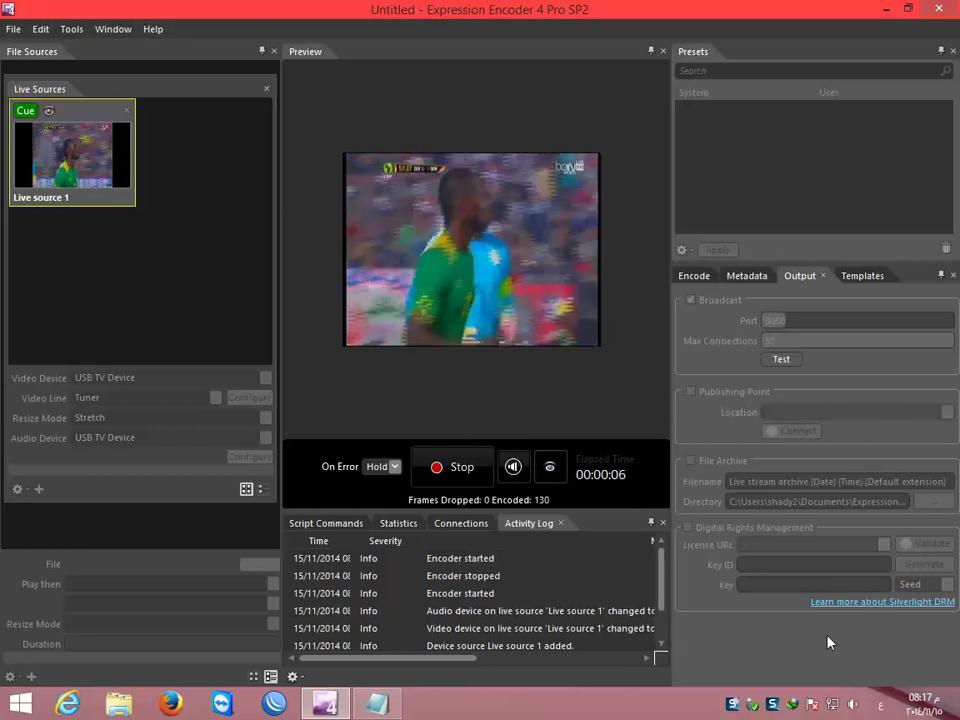
click(853, 704)
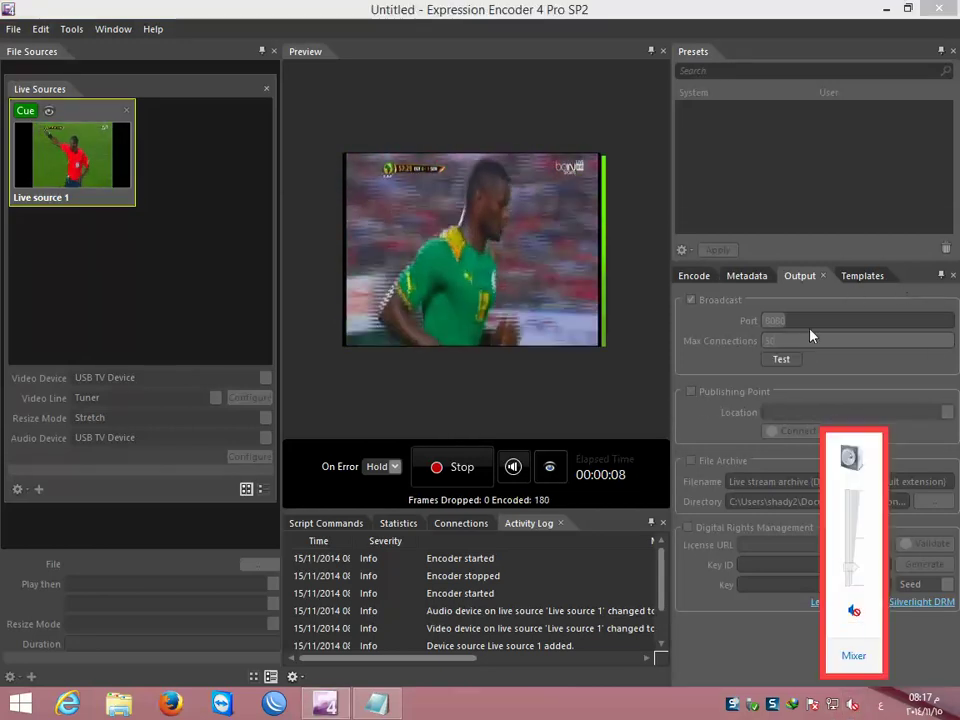
Step: Test the broadcast in the media player, enlarge the player window to view the stream, and close it
click(792, 365)
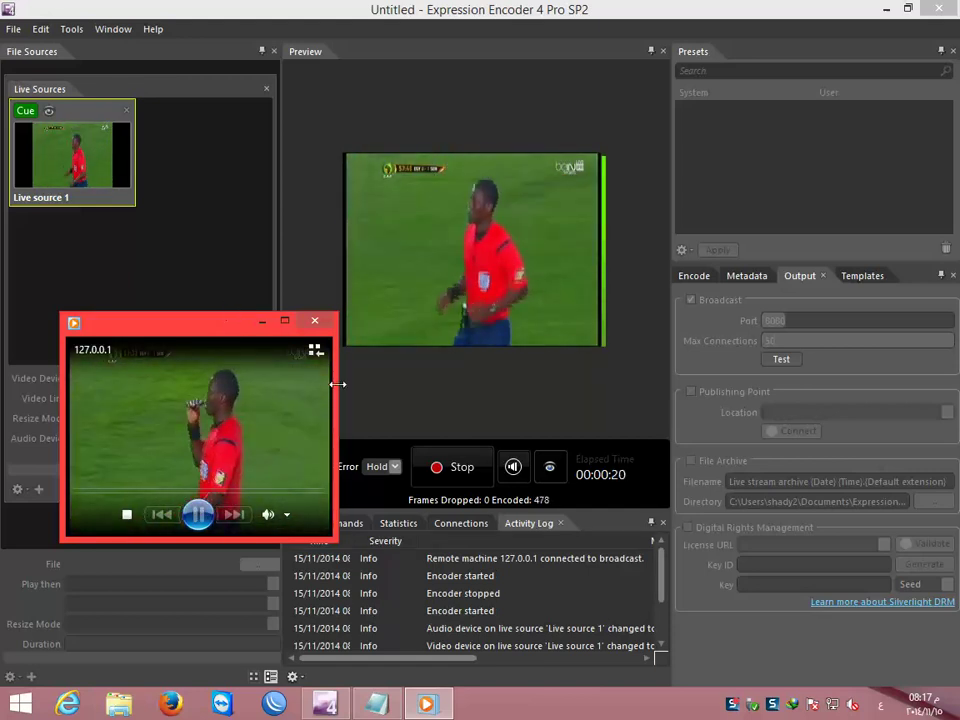
drag(336, 381, 846, 377)
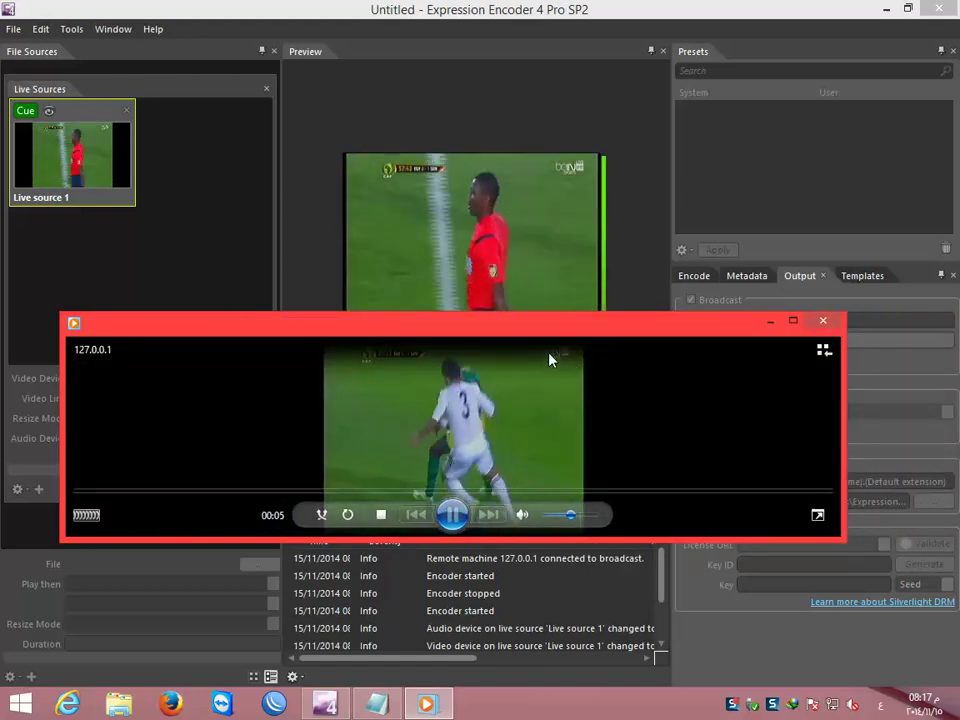
drag(544, 313, 565, 136)
click(823, 144)
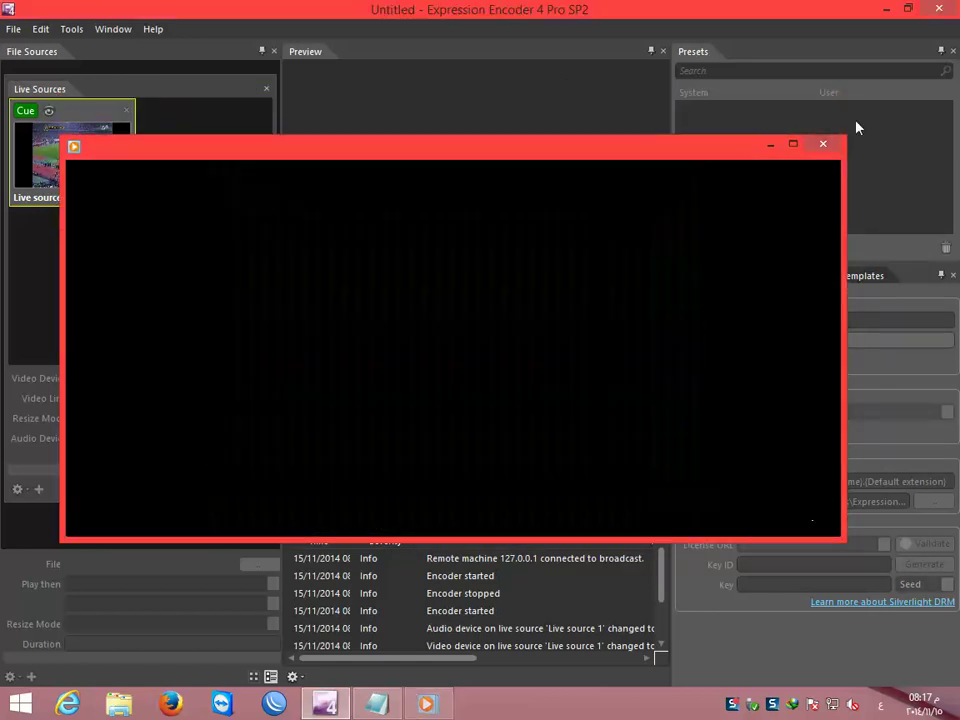
click(887, 9)
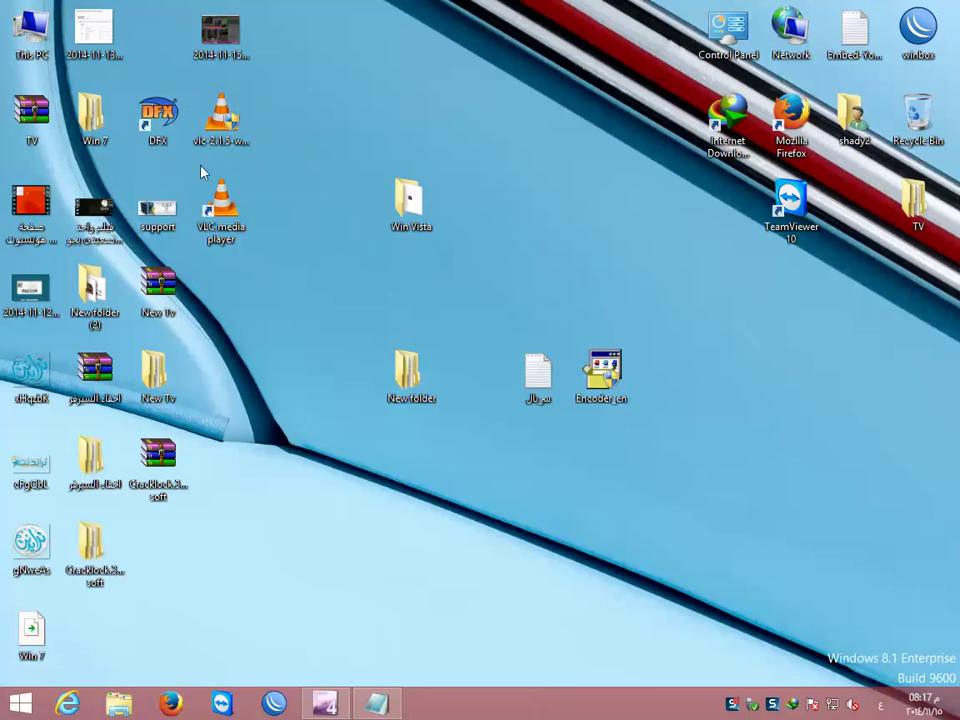
double_click(218, 240)
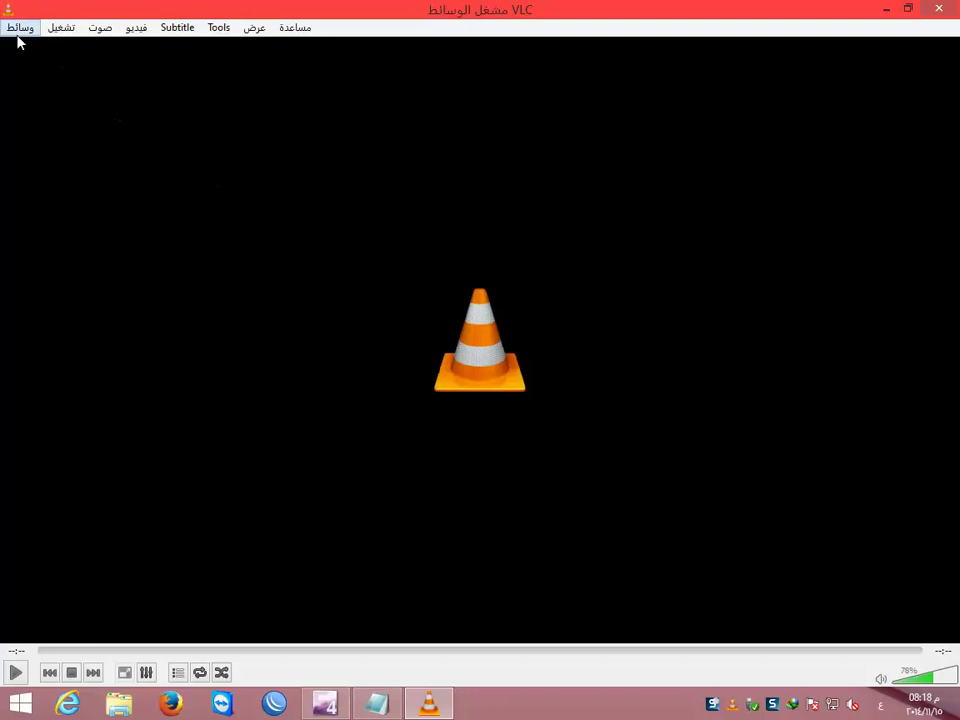
click(20, 28)
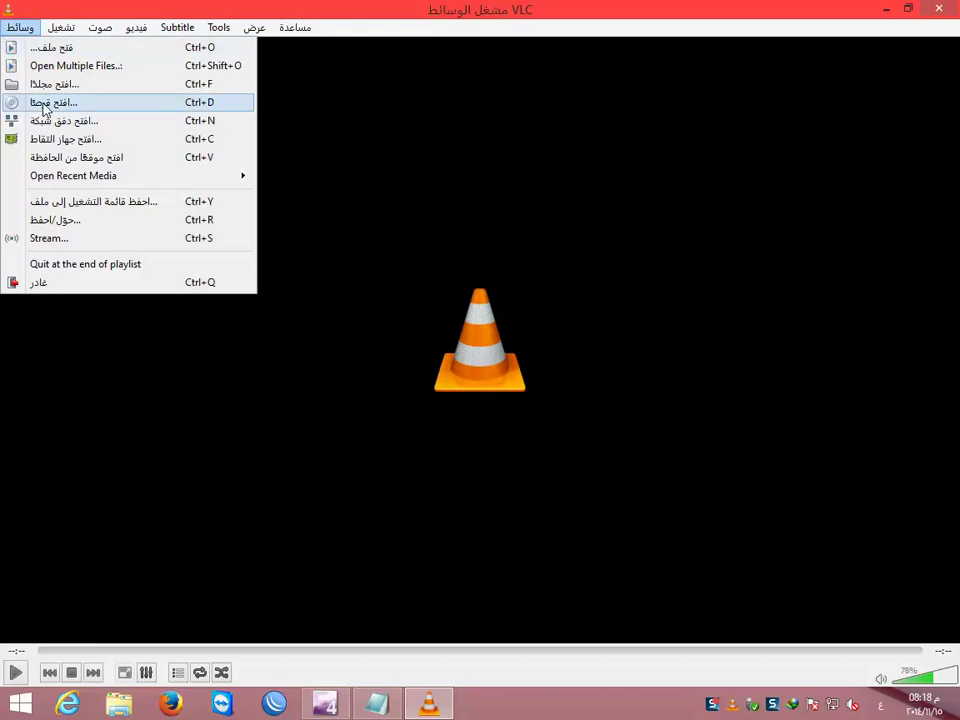
click(75, 120)
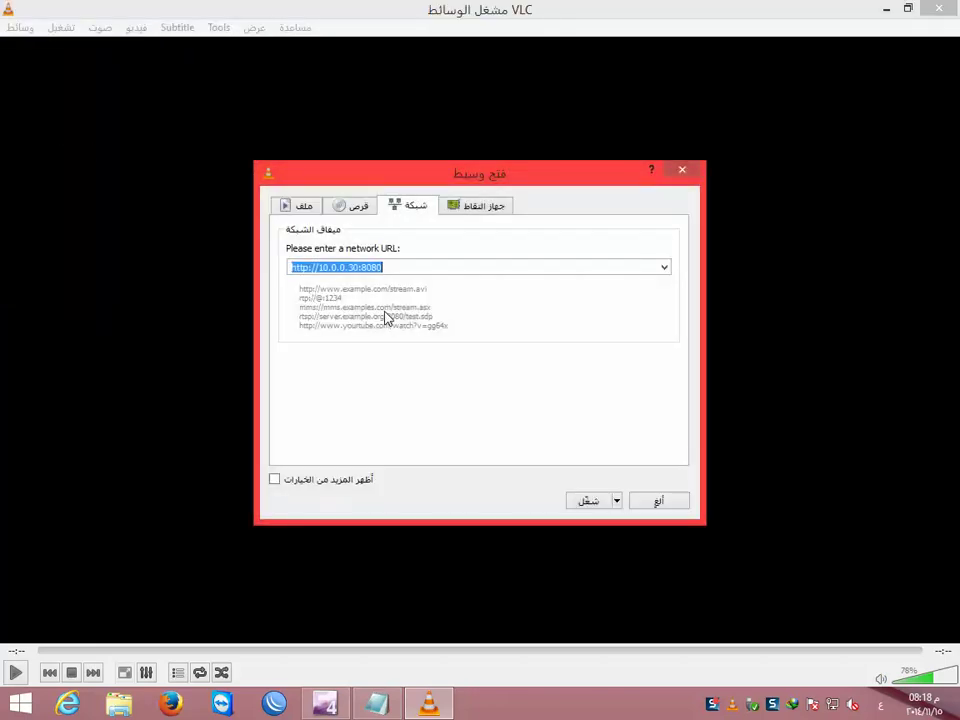
key(BackSpace)
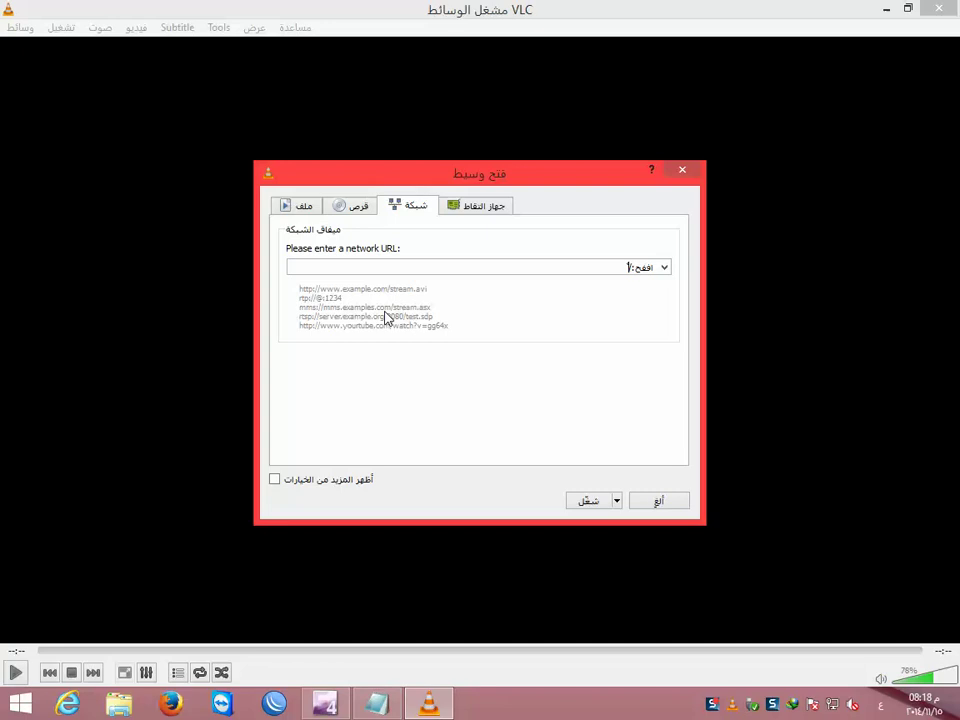
text(http://10.0.0.30:8080)
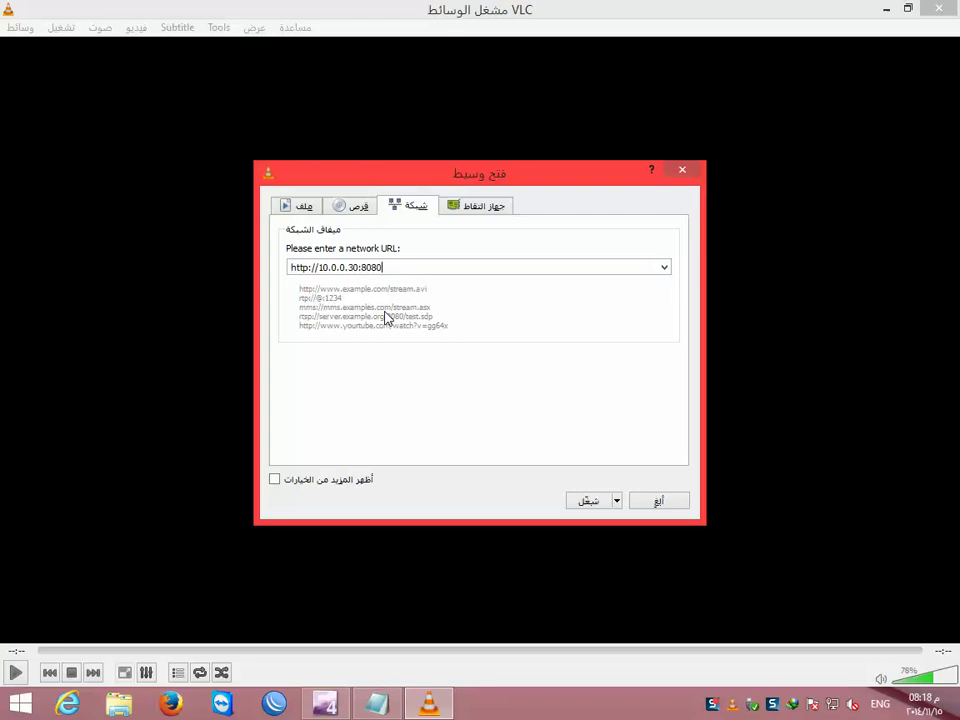
Step: Check the computer's IPv4 address in the Ethernet connection details, and close the network windows
right_click(840, 707)
click(836, 690)
click(540, 137)
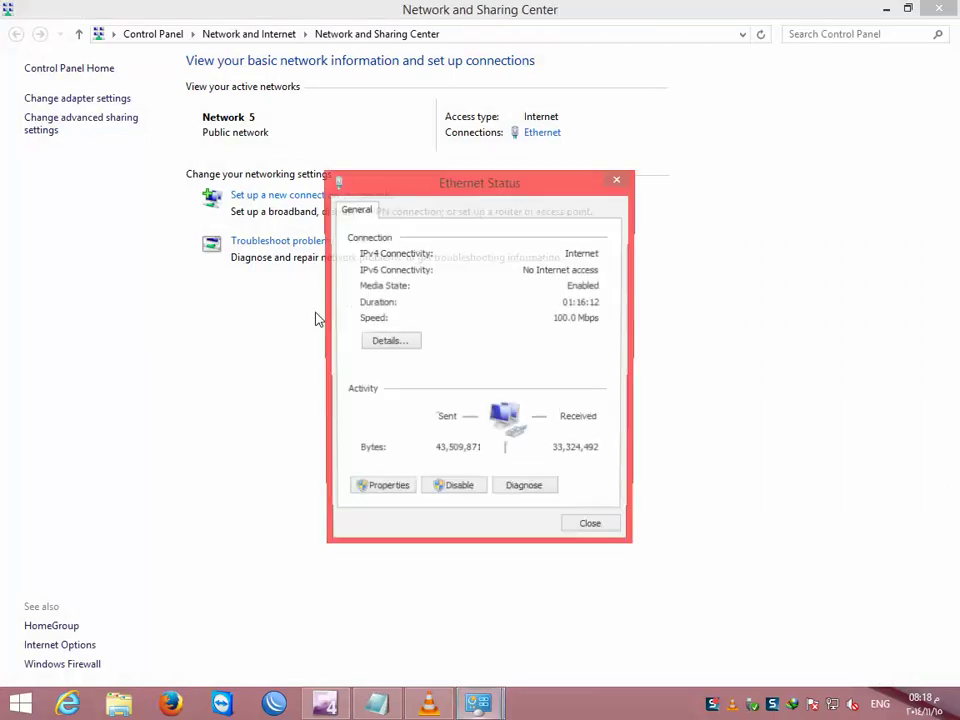
click(383, 342)
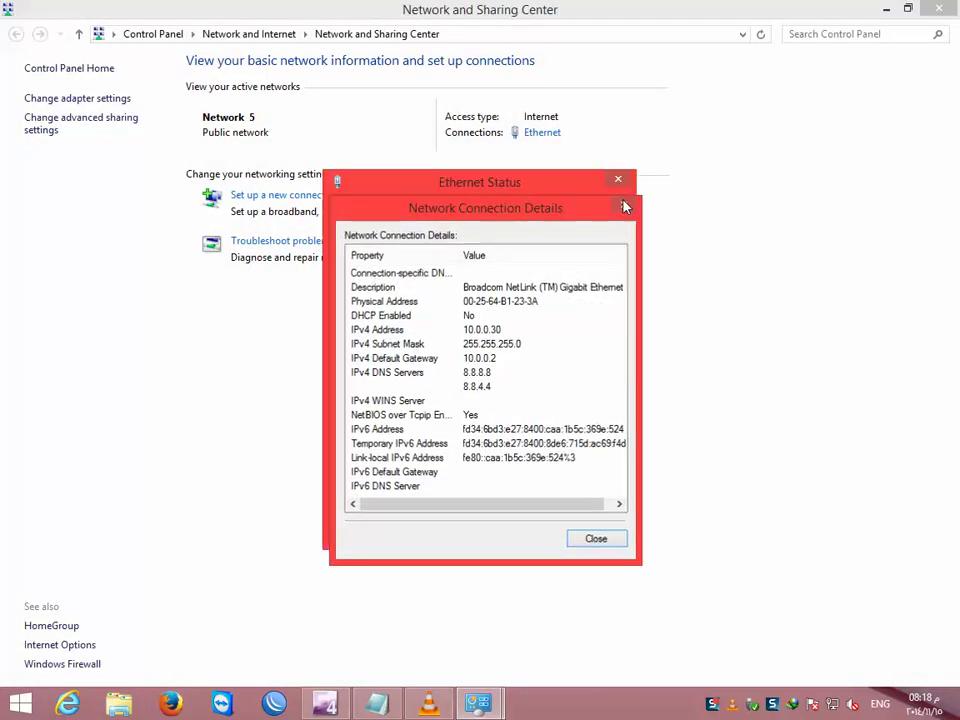
click(624, 209)
click(620, 181)
click(936, 10)
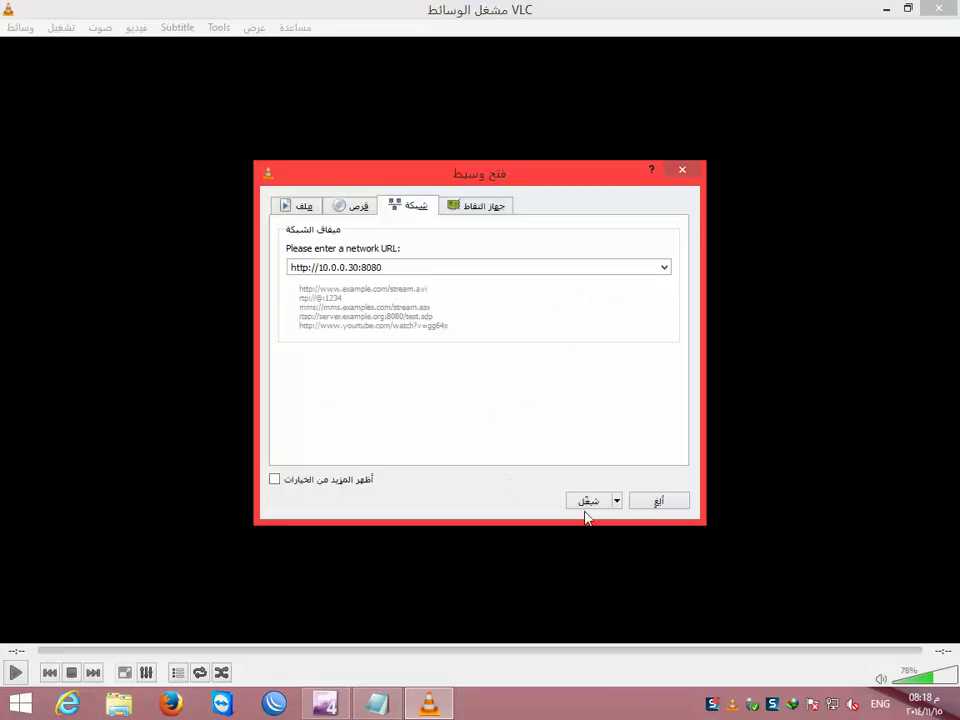
Step: Play the network stream and place it in a smaller VLC window near the middle of the desktop
click(588, 501)
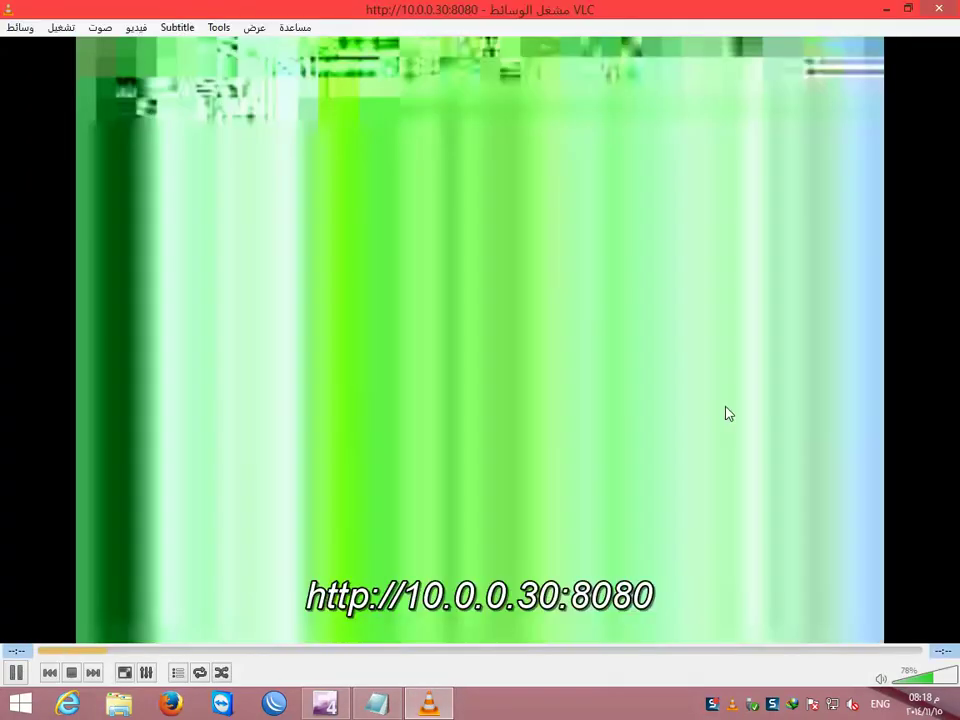
double_click(751, 20)
drag(690, 242, 509, 150)
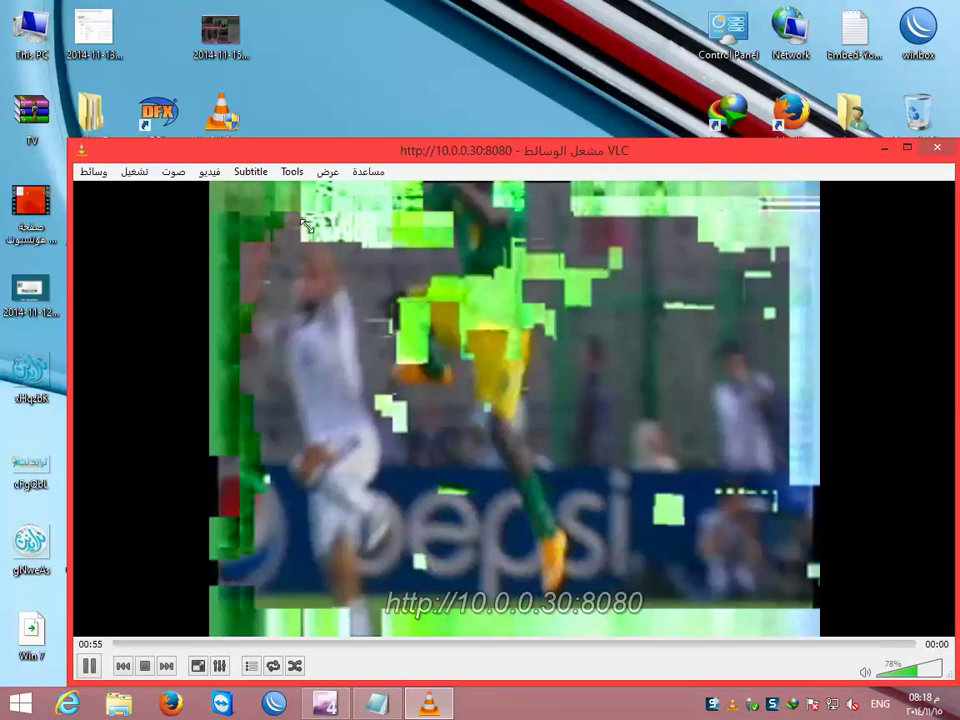
drag(67, 137, 620, 280)
drag(770, 287, 478, 113)
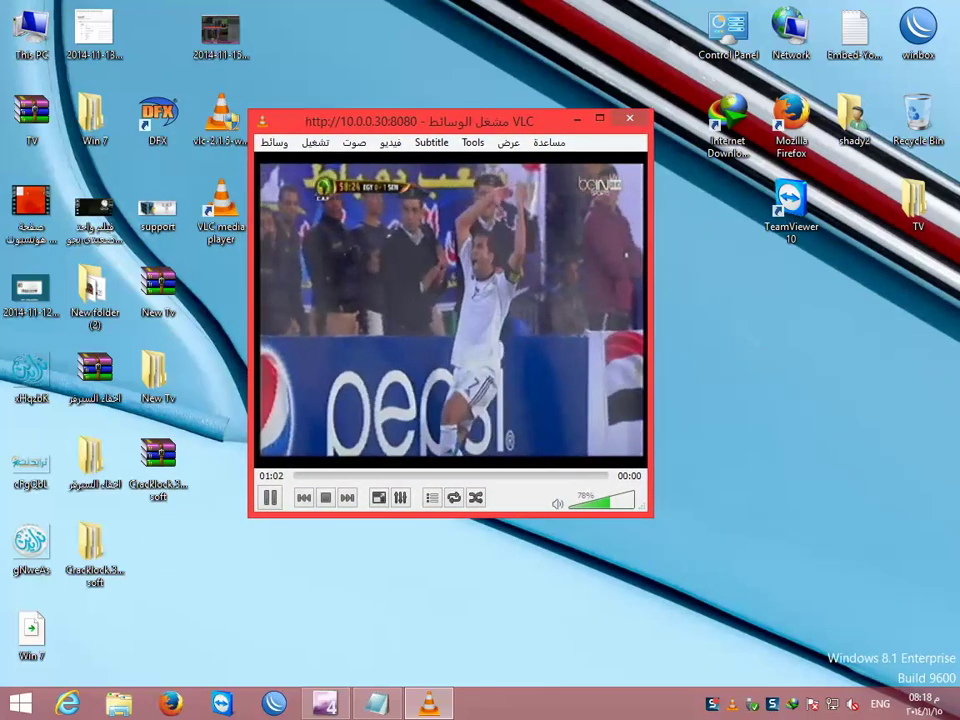
drag(509, 136, 503, 177)
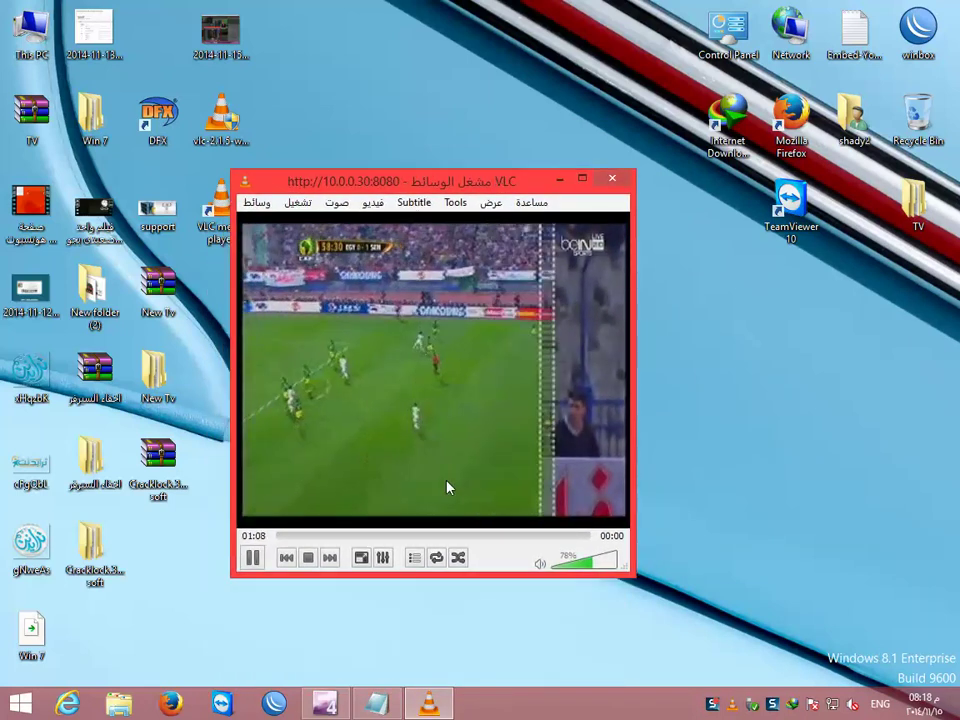
Step: Save the current VLC playlist to the Desktop as an XSPF file named قناة الشبكة
click(252, 204)
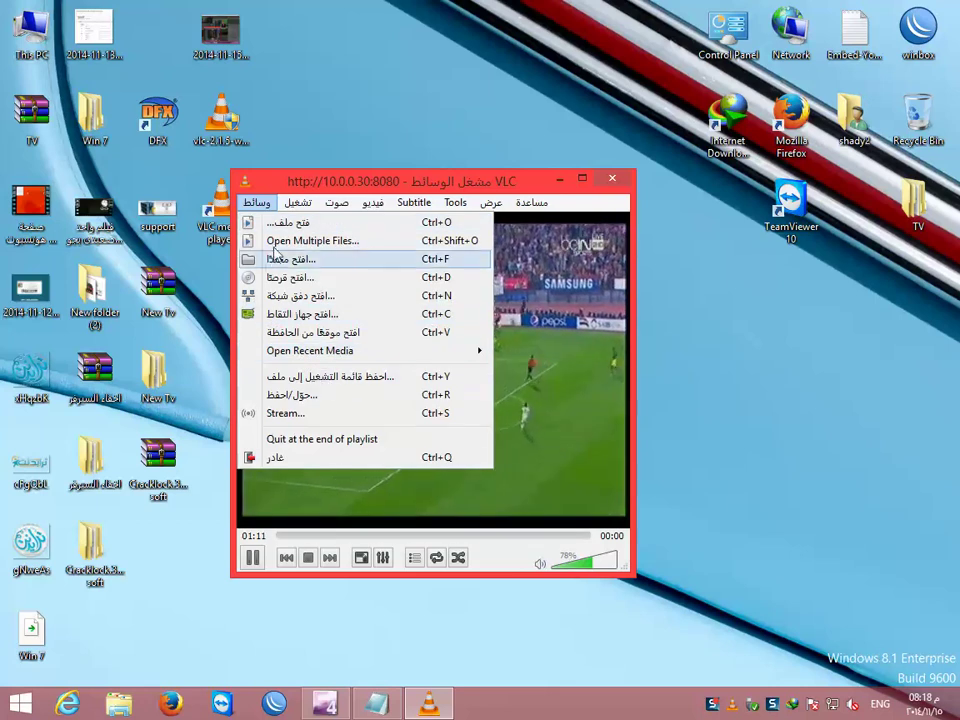
click(348, 378)
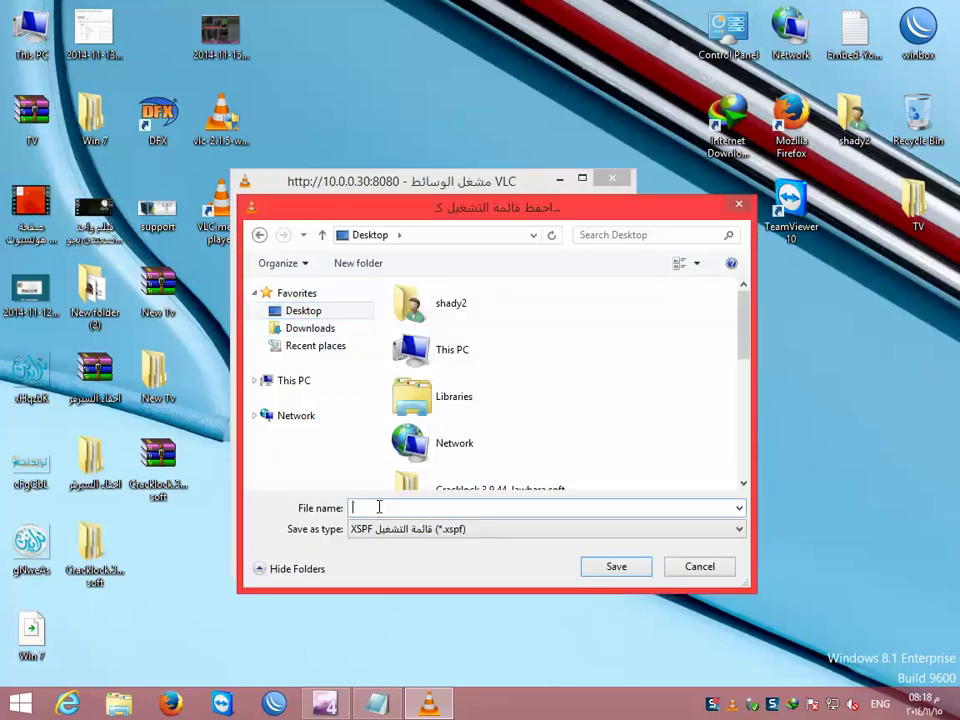
text(t)
key(BackSpace)
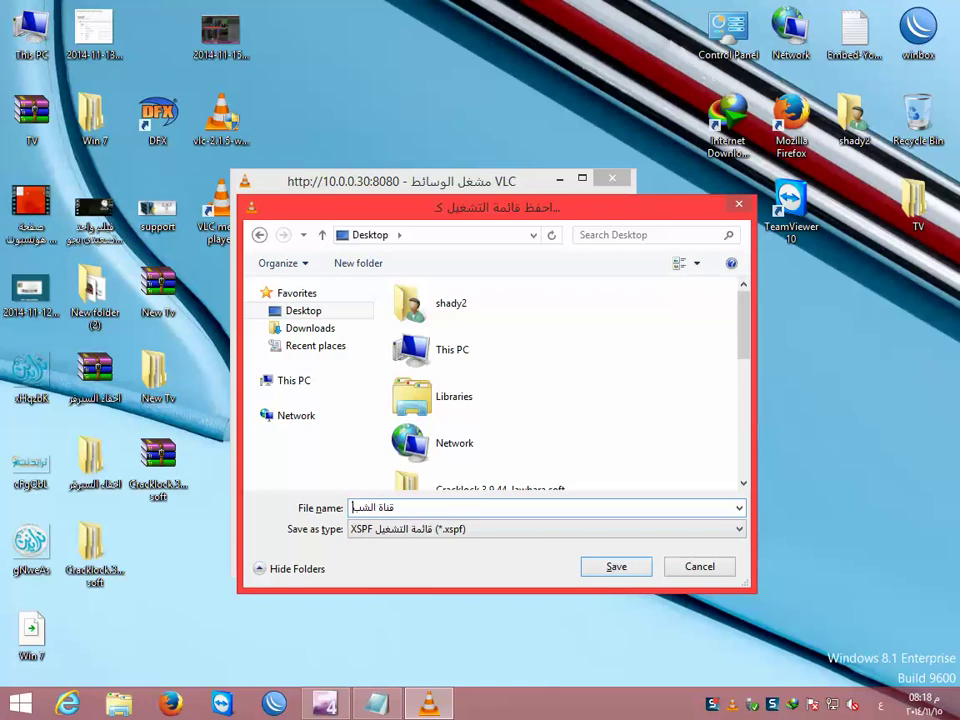
click(616, 566)
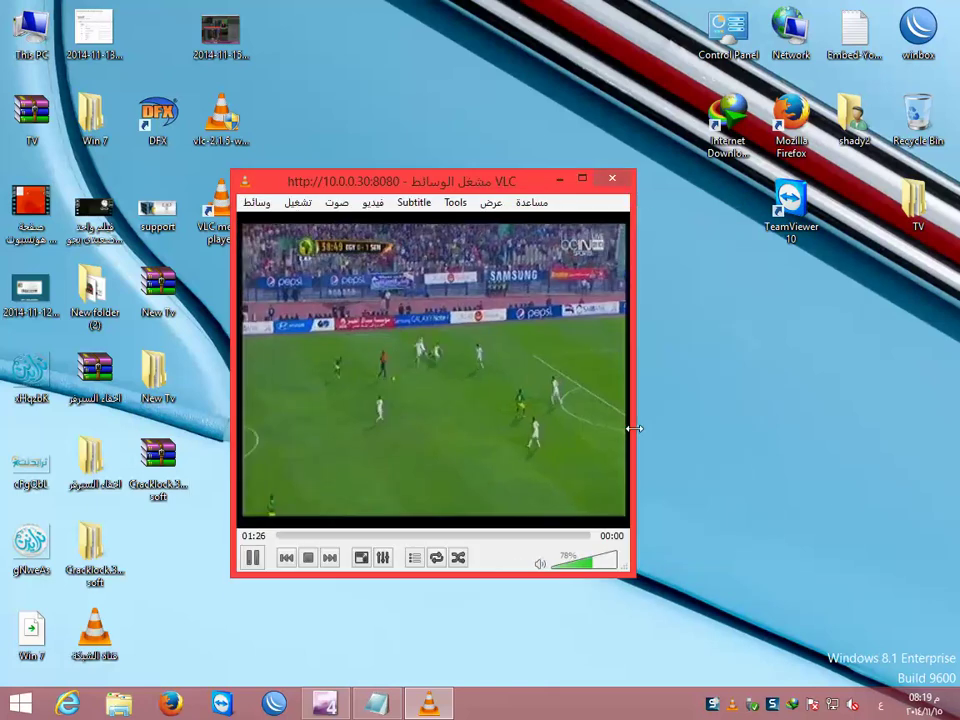
Step: Close VLC, move the saved playlist file to a free area of the desktop, and test the stream from it
click(613, 181)
click(100, 630)
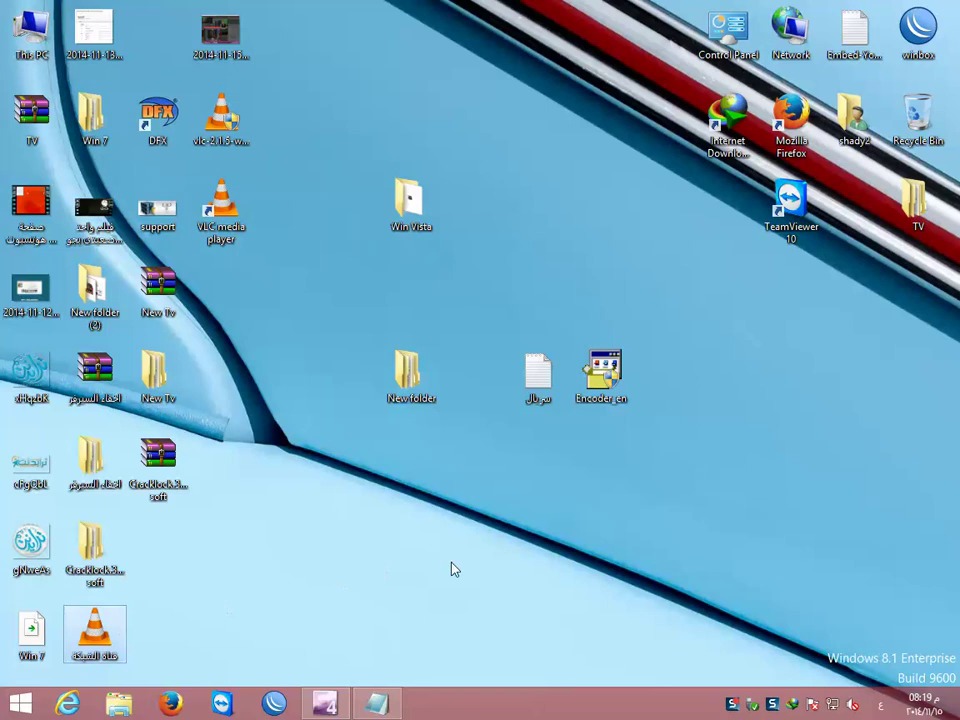
drag(95, 630, 582, 234)
double_click(581, 230)
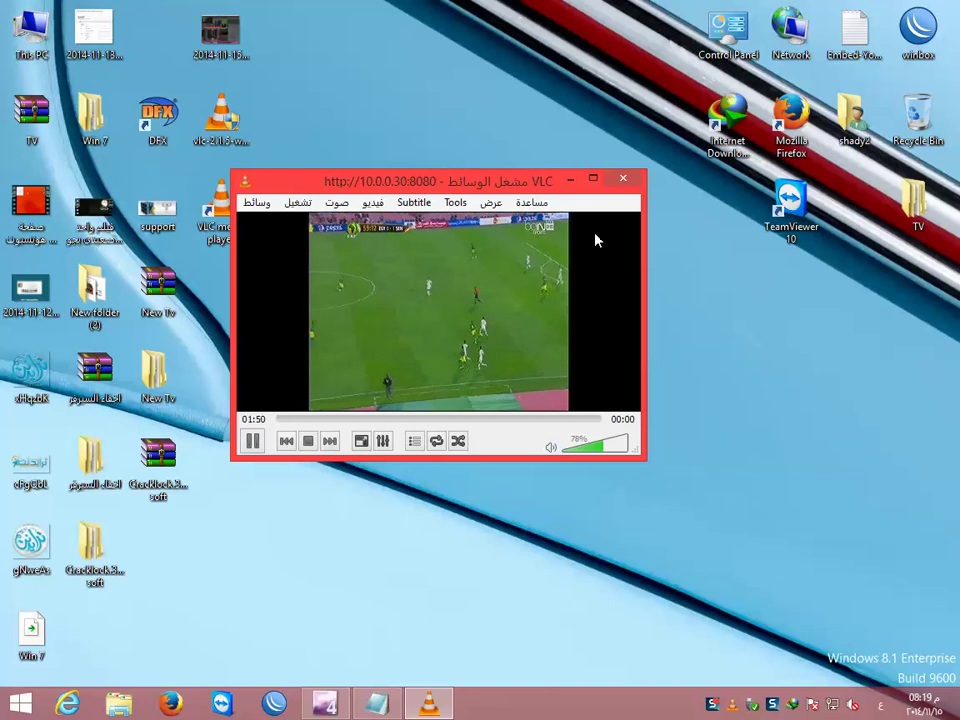
click(624, 181)
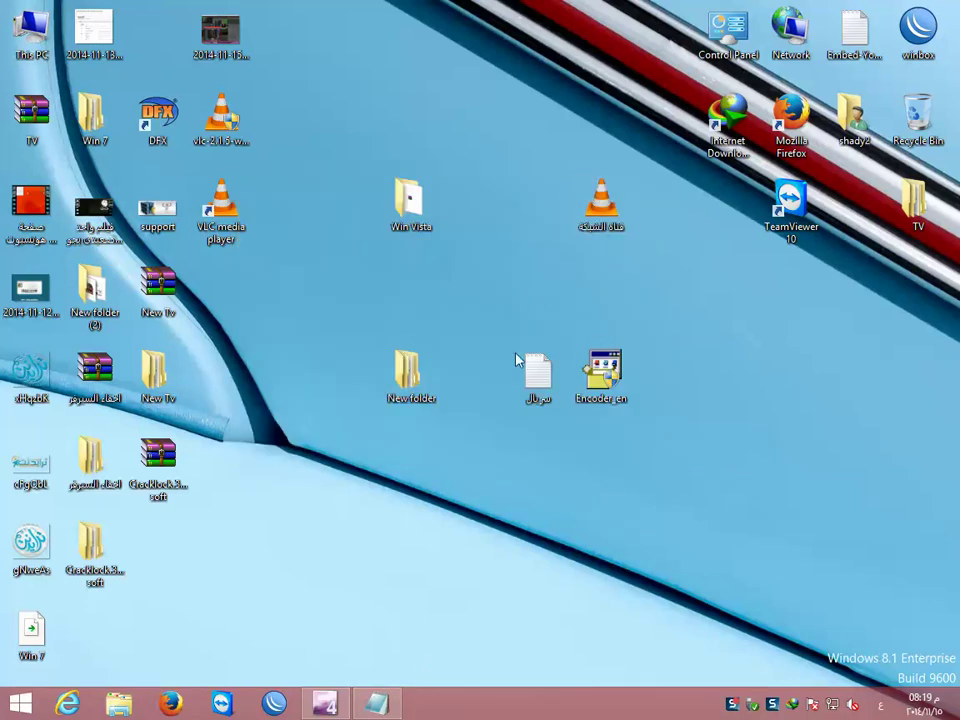
drag(601, 210, 668, 214)
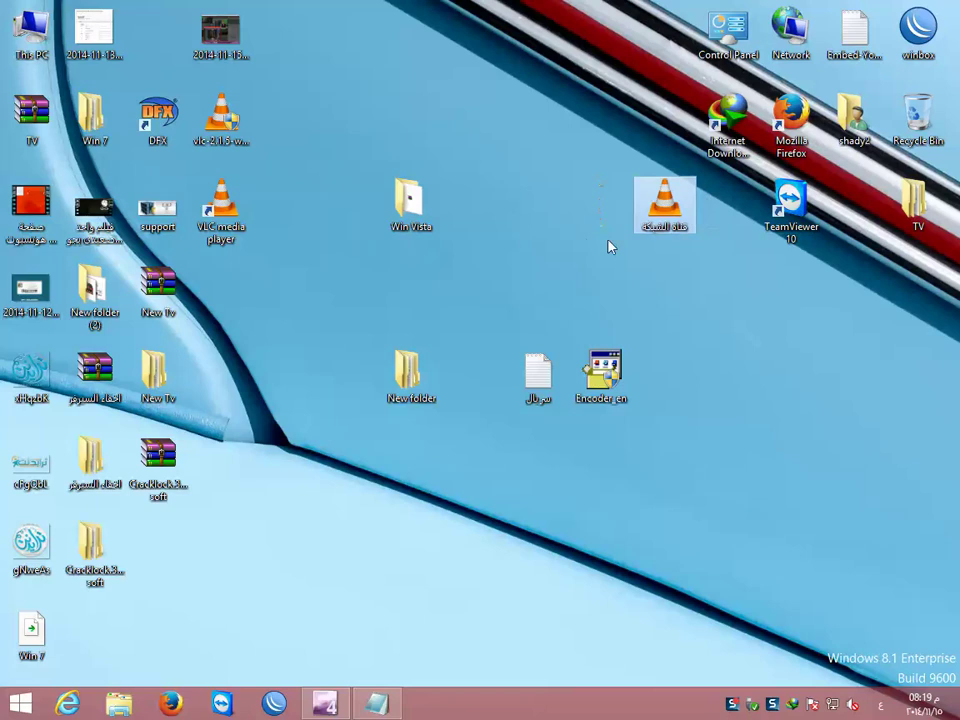
Step: Switch to Expression Encoder, test the broadcast again in the media player, and close the player
click(322, 705)
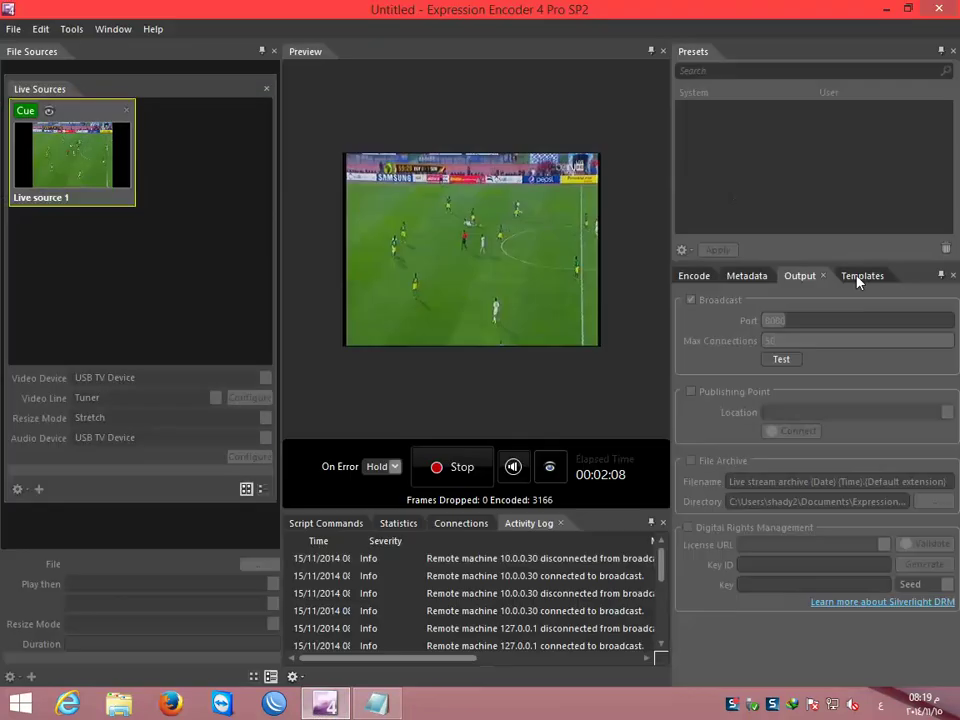
click(783, 360)
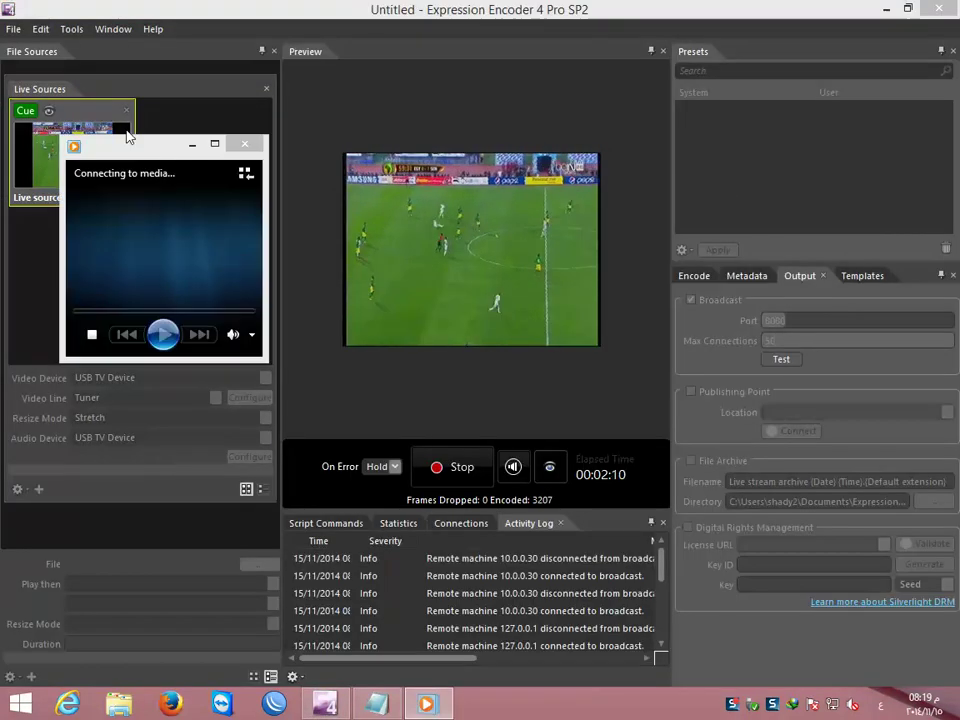
right_click(116, 186)
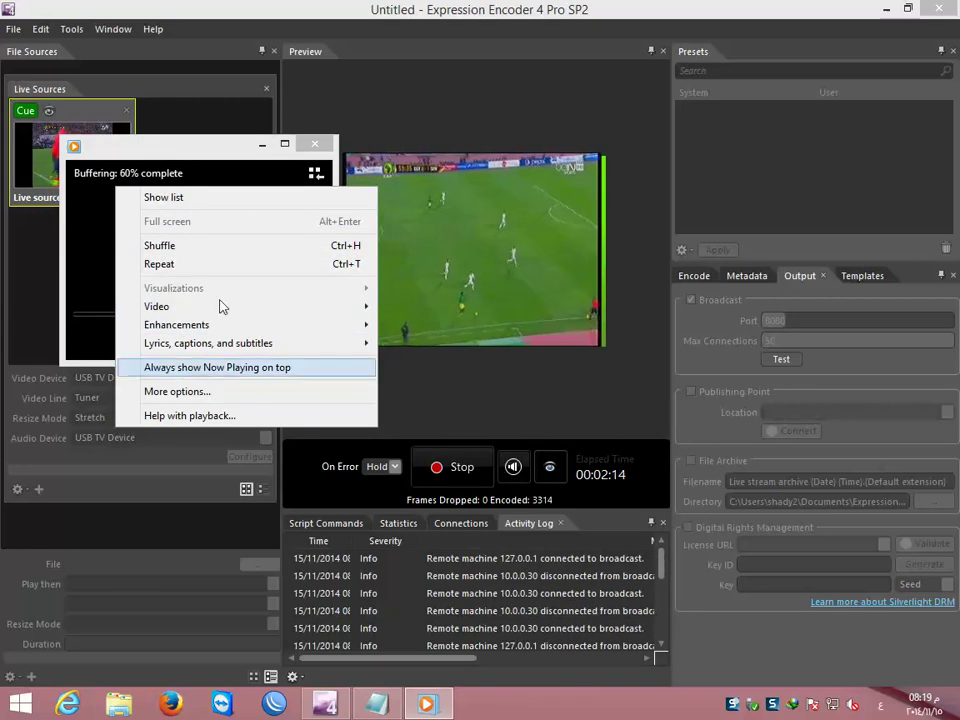
click(311, 148)
click(311, 148)
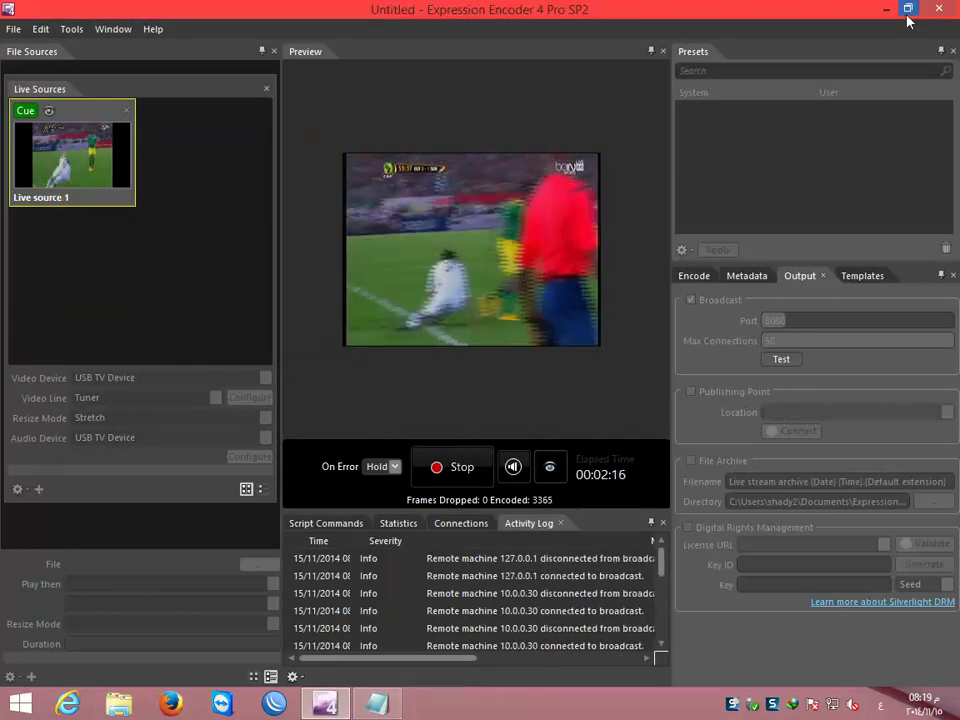
click(907, 8)
Step: Launch wmplayer from the Windows Media Player folder in Program Files on drive C, and minimize the folder window
click(12, 706)
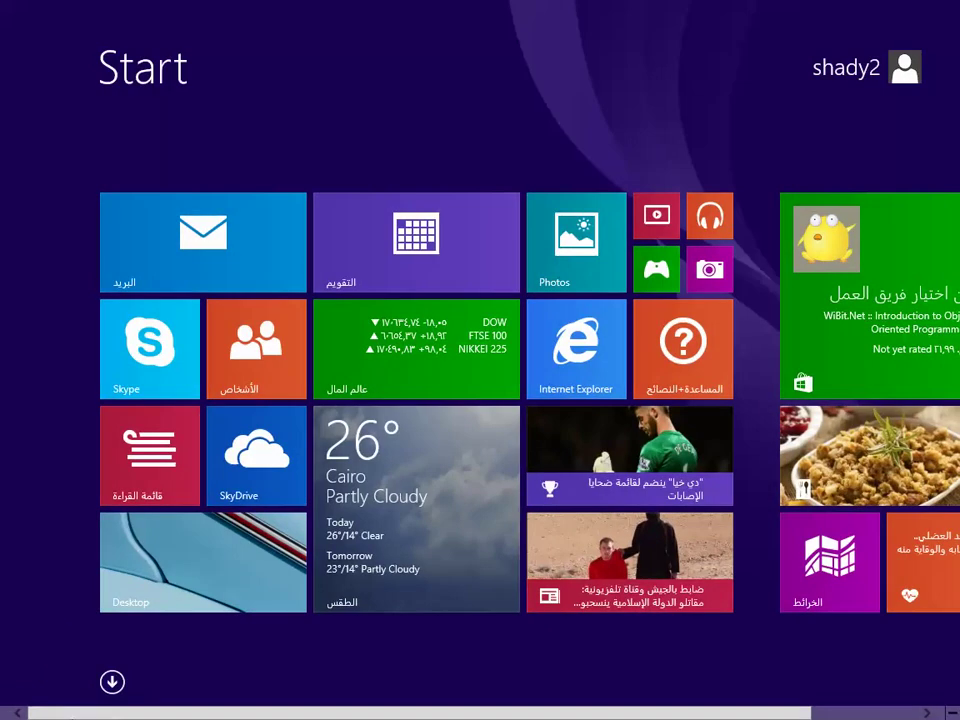
click(222, 566)
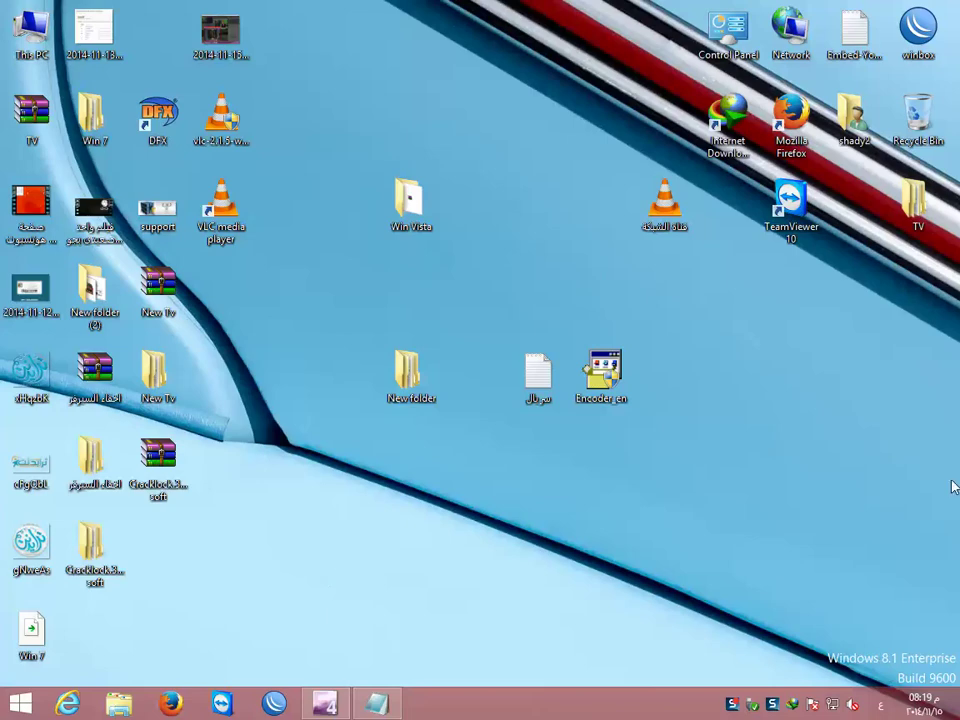
double_click(30, 35)
click(455, 332)
double_click(455, 332)
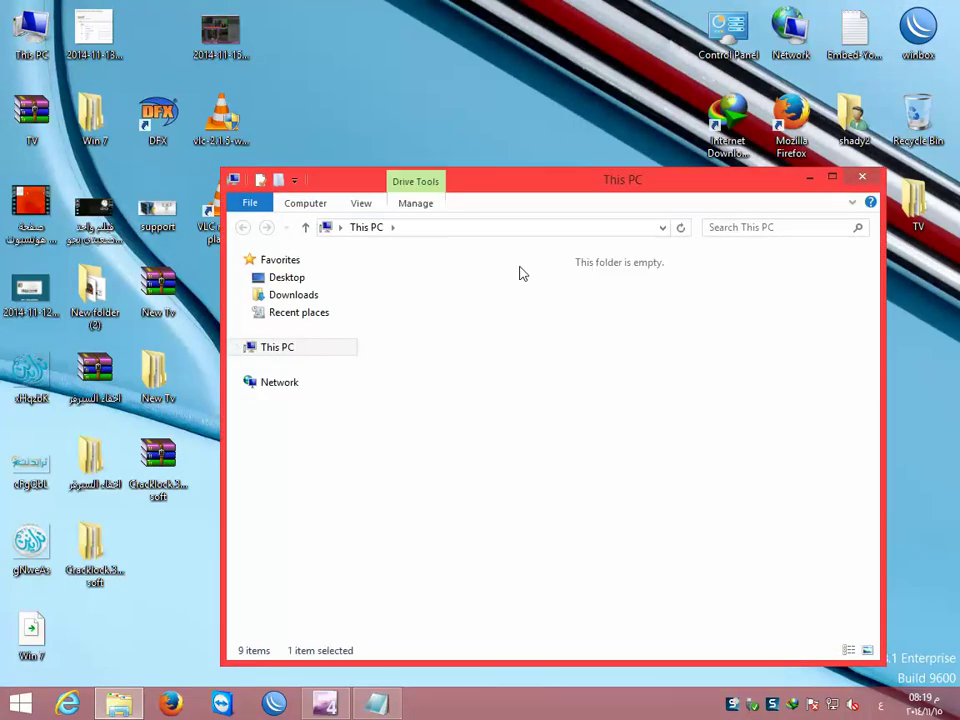
double_click(501, 185)
click(230, 128)
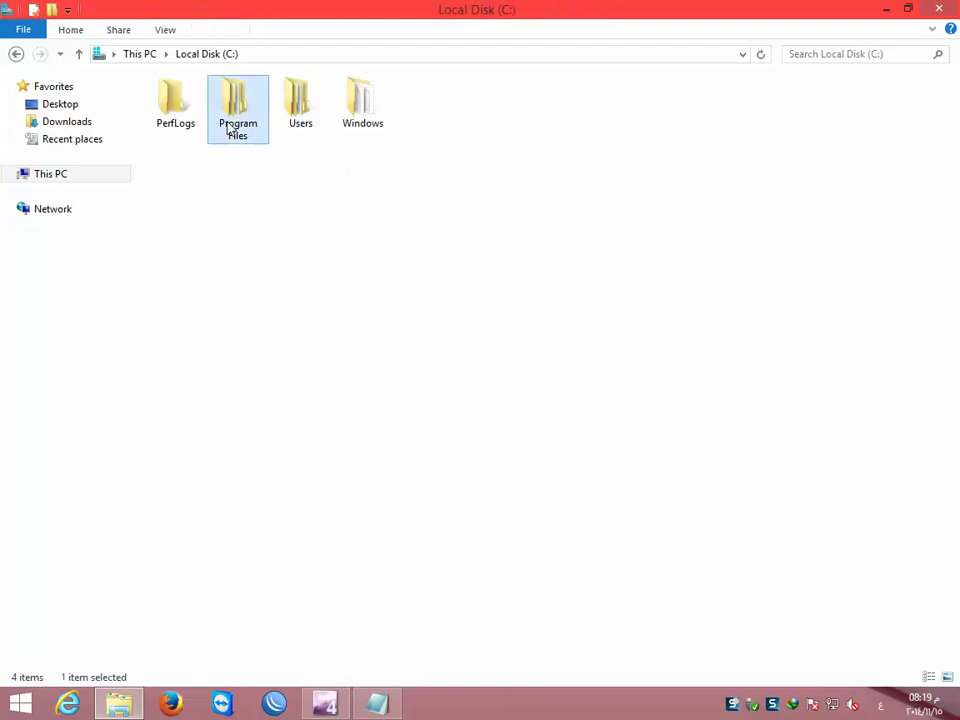
double_click(232, 128)
double_click(429, 208)
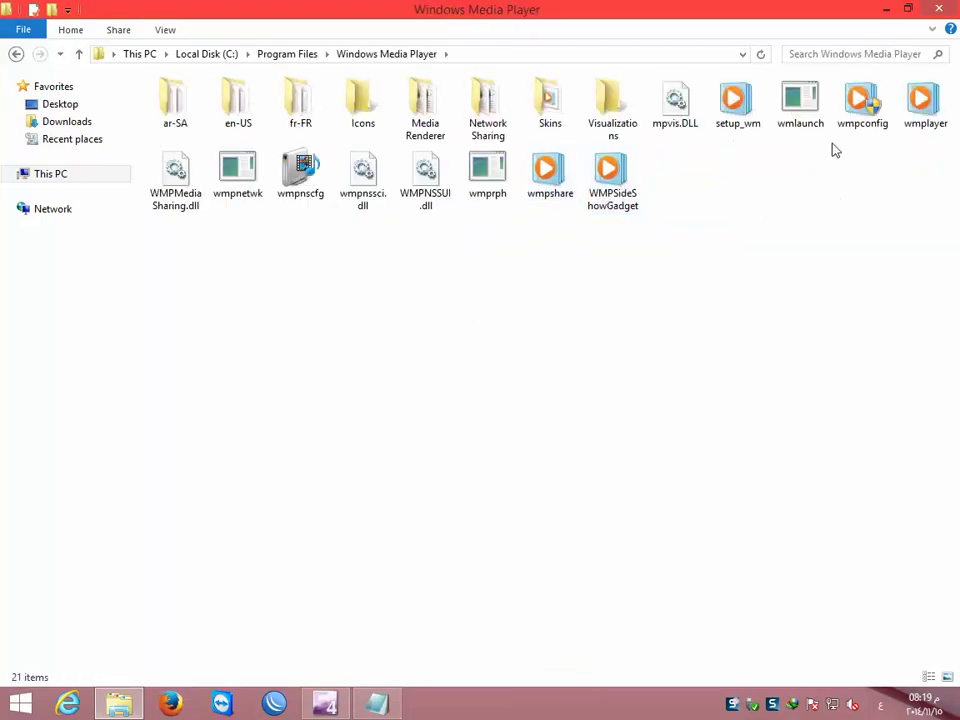
double_click(931, 112)
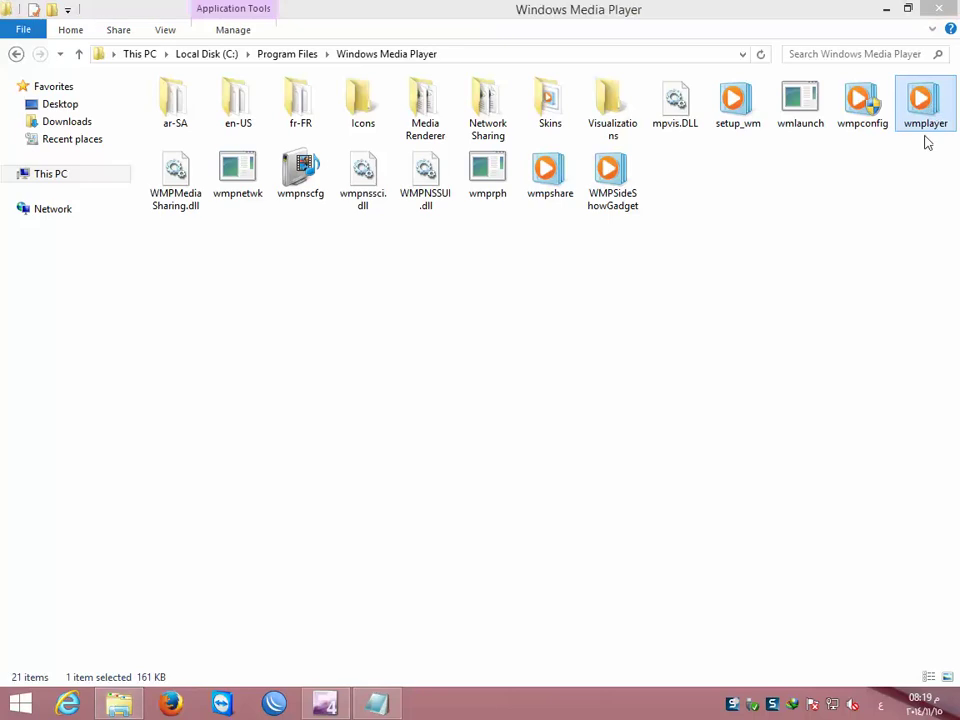
click(888, 22)
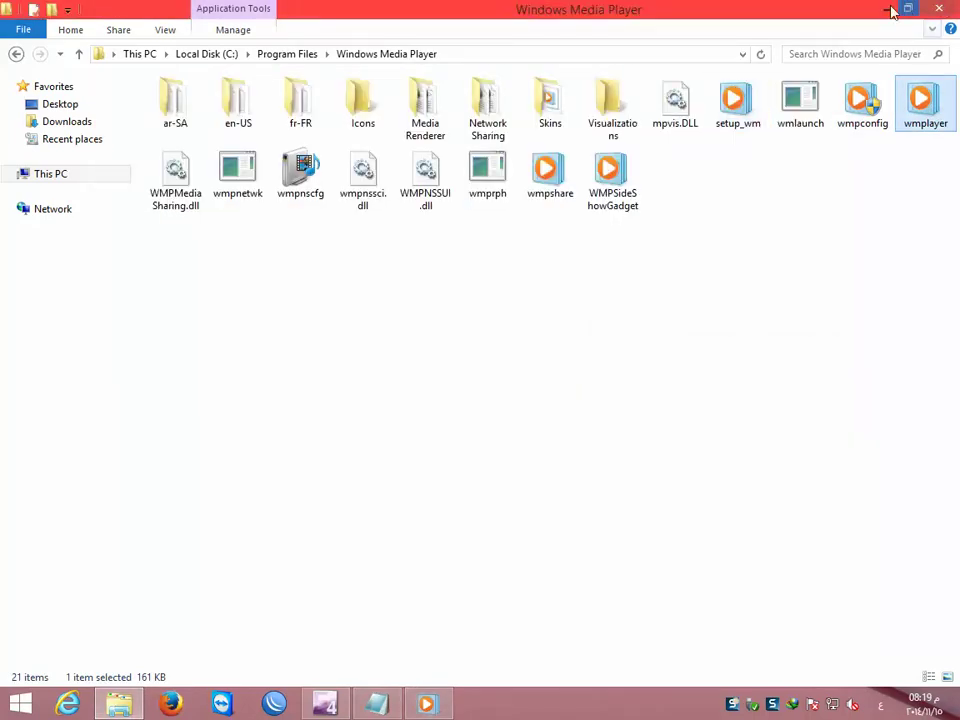
click(889, 9)
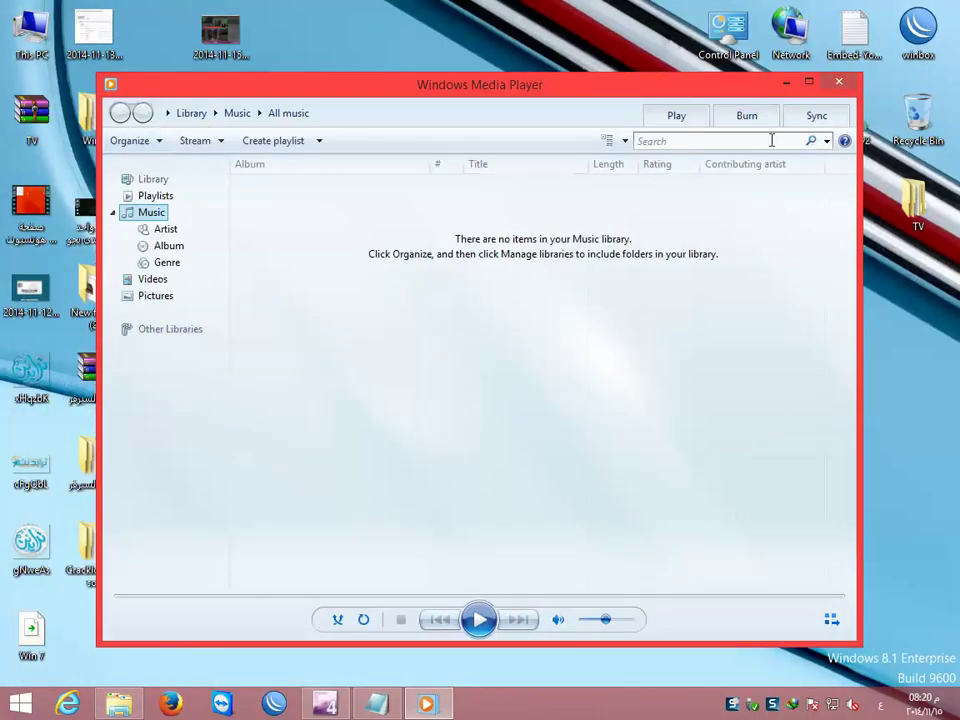
right_click(483, 123)
mouse_move(649, 140)
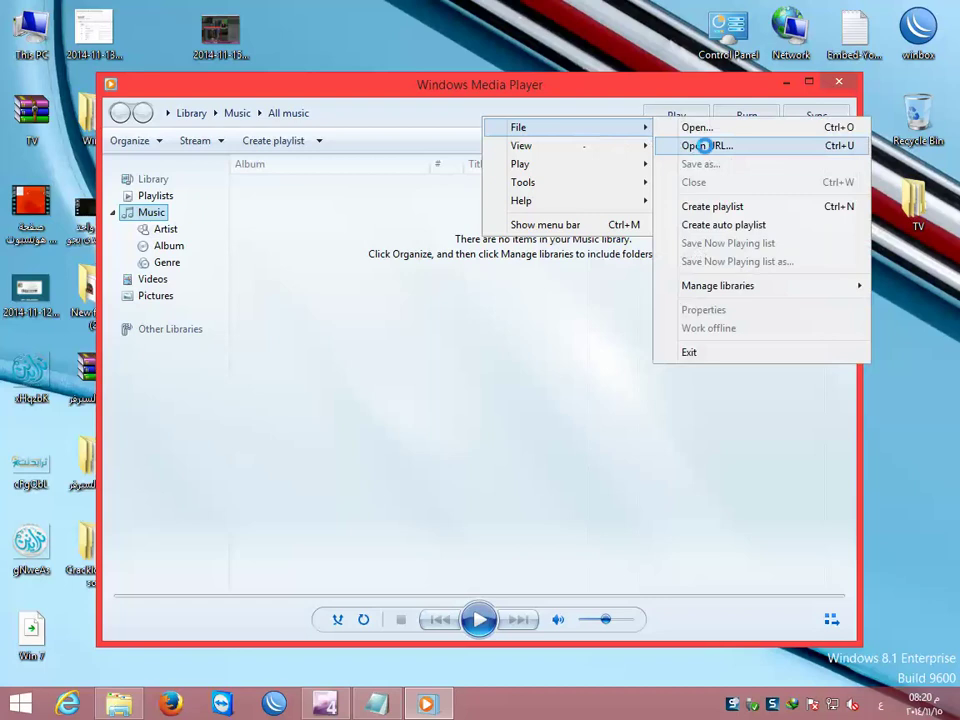
click(707, 147)
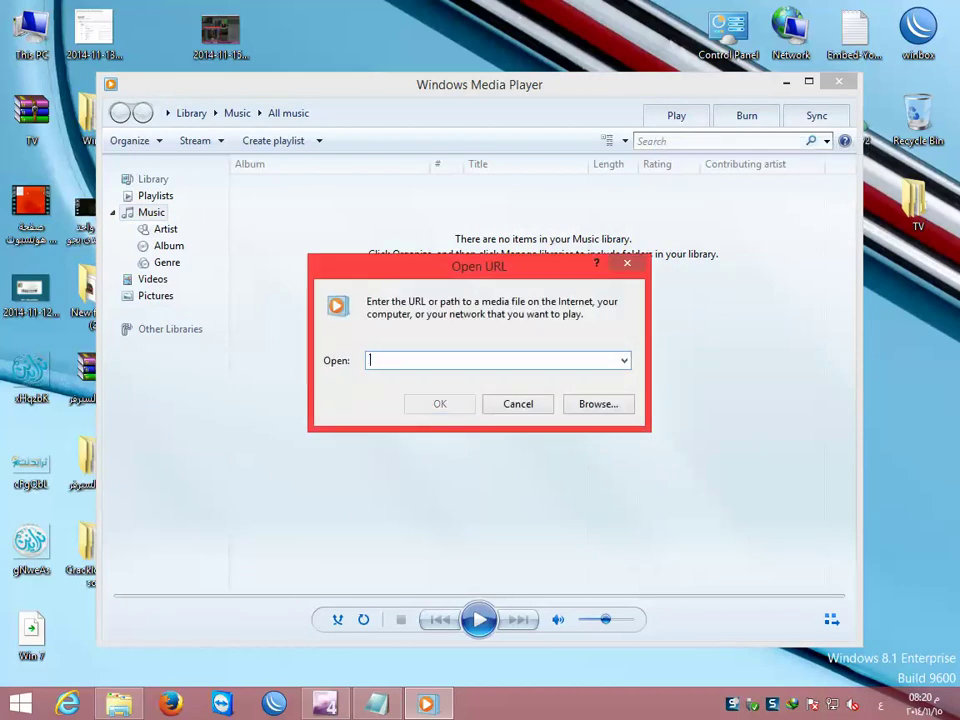
text(http:)
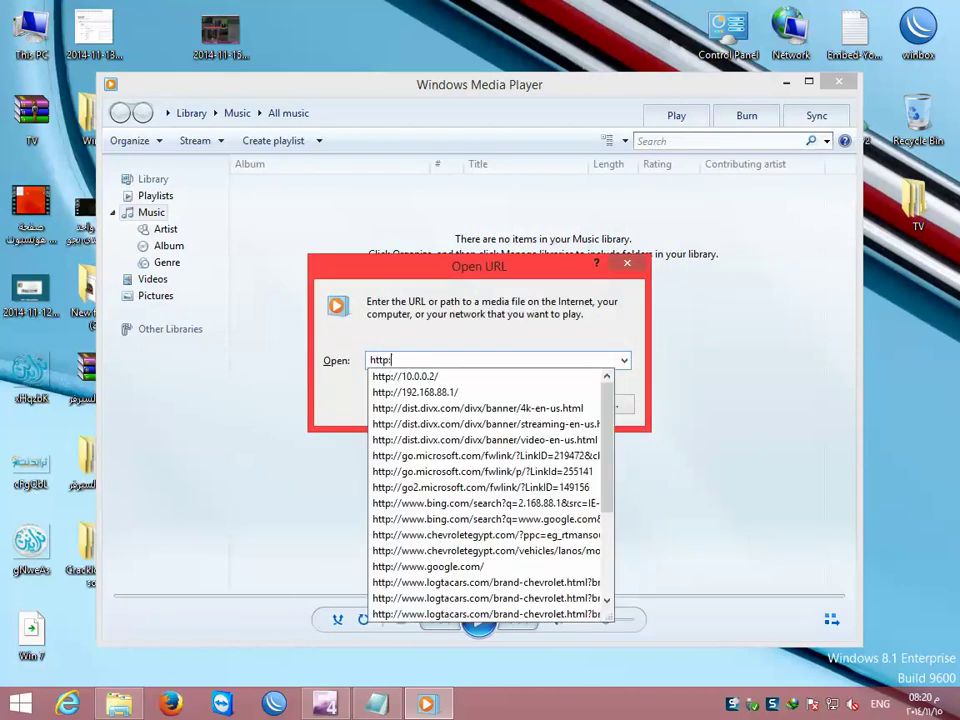
text(//10.0.0.30:8080)
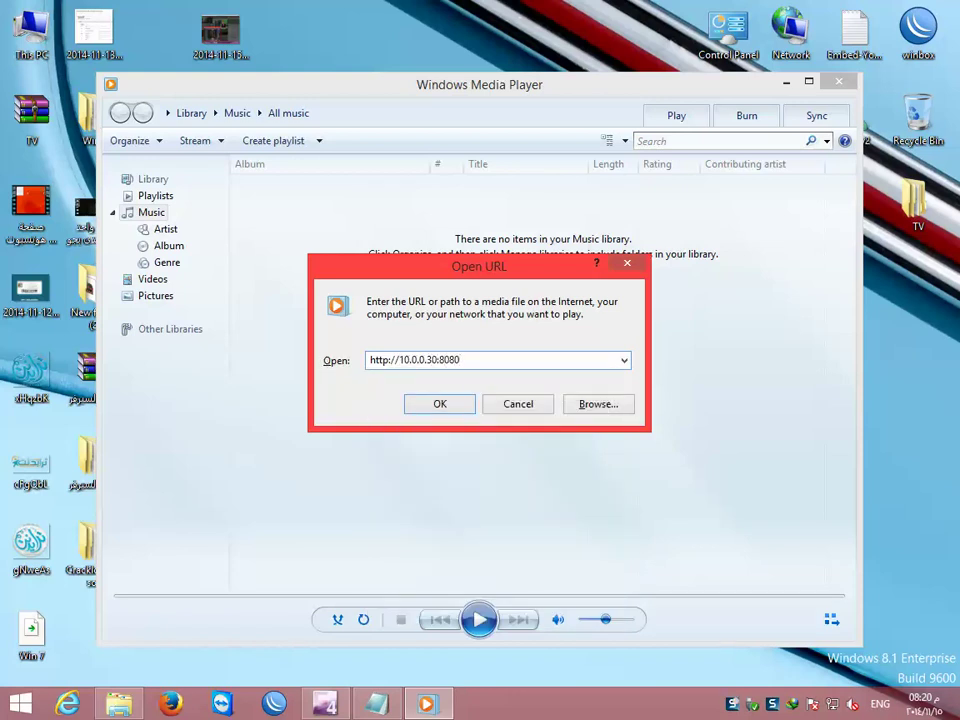
click(426, 408)
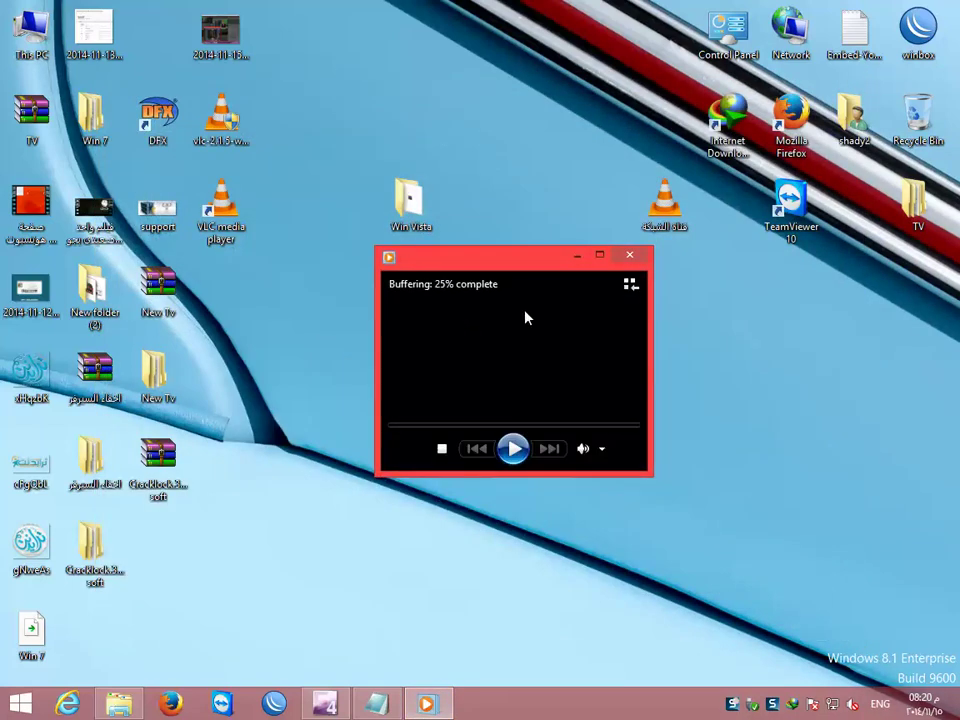
drag(517, 270, 400, 30)
Step: Switch the player to library view, save the Now Playing list to the Desktop as a WPL playlist named قناة الشبكة٢, and close the player
right_click(368, 66)
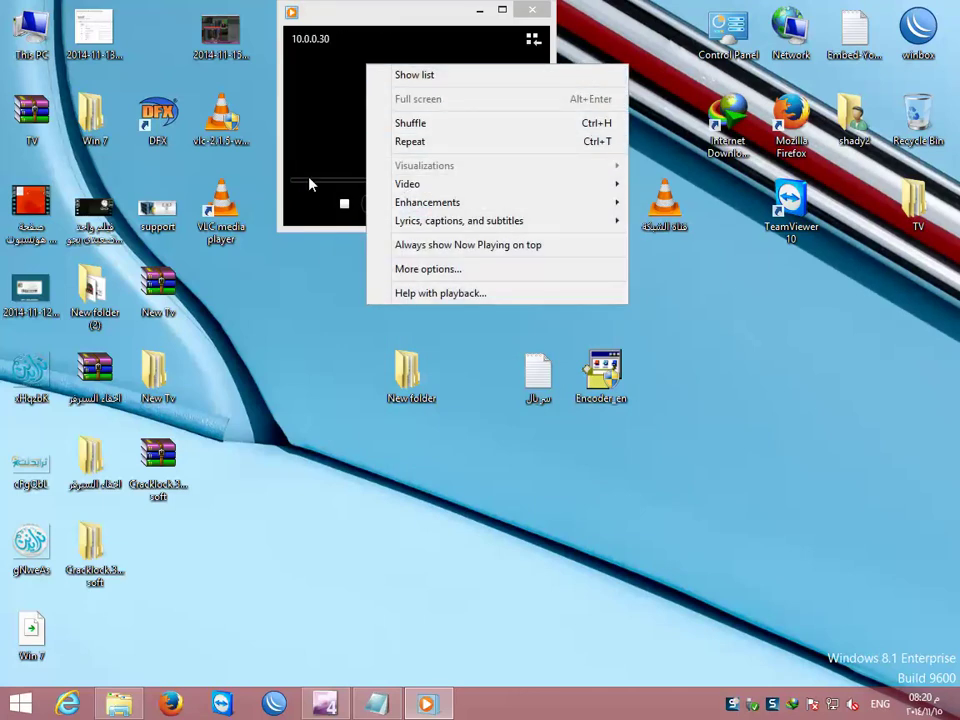
click(375, 60)
right_click(373, 91)
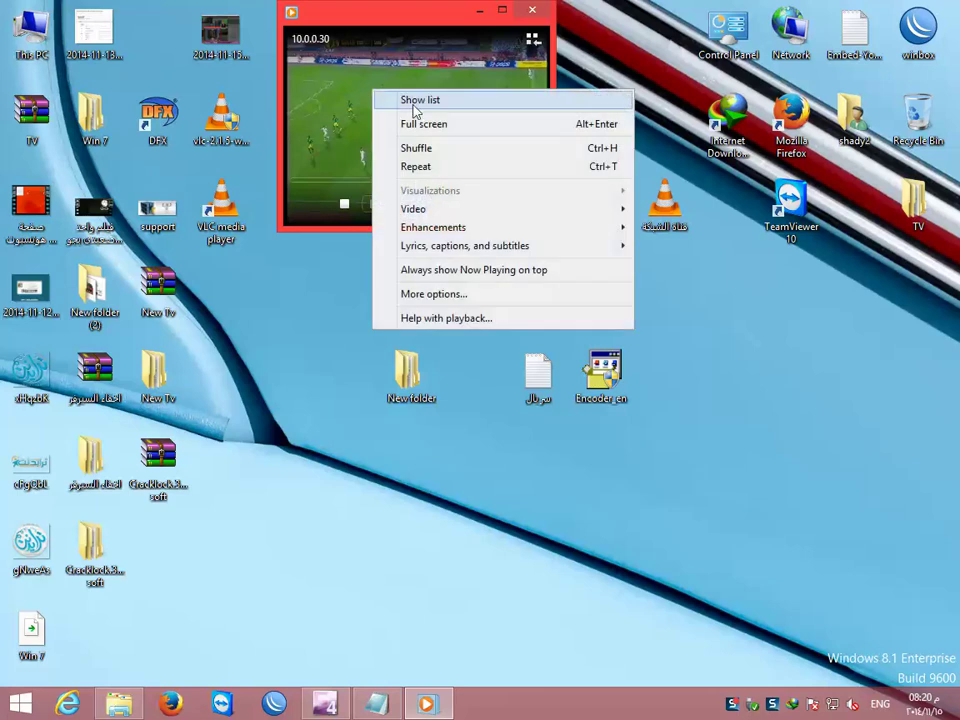
click(531, 47)
right_click(451, 46)
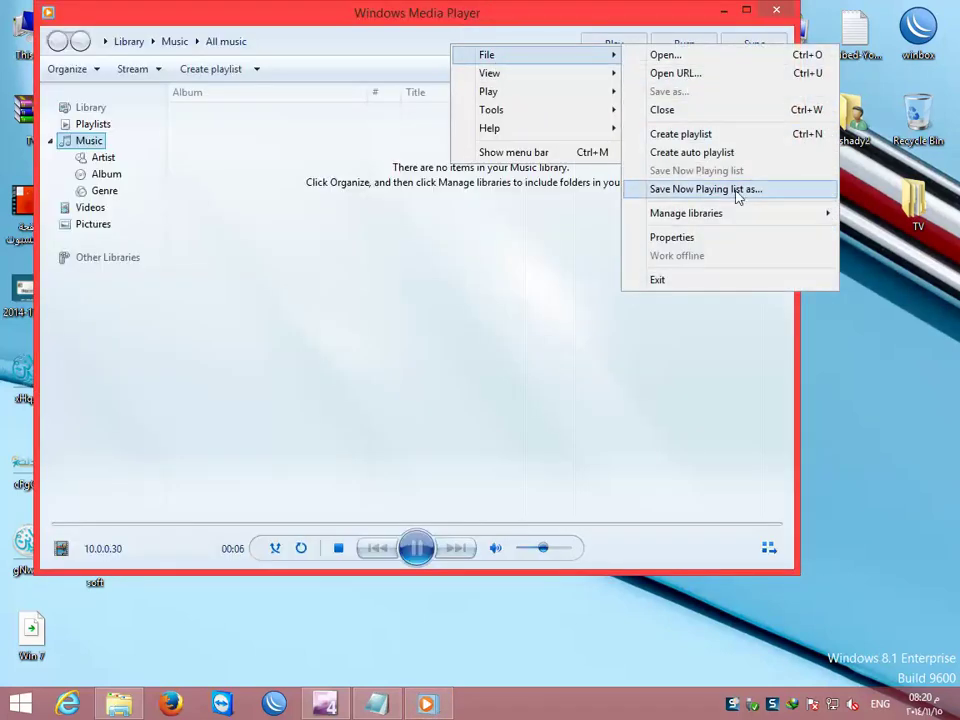
click(745, 190)
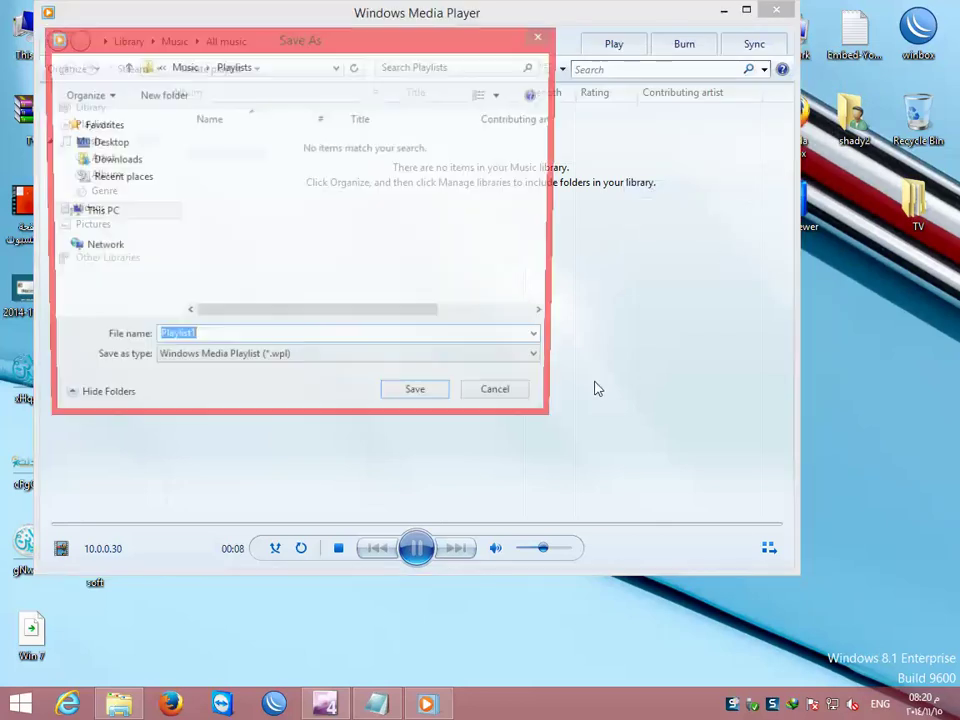
click(106, 143)
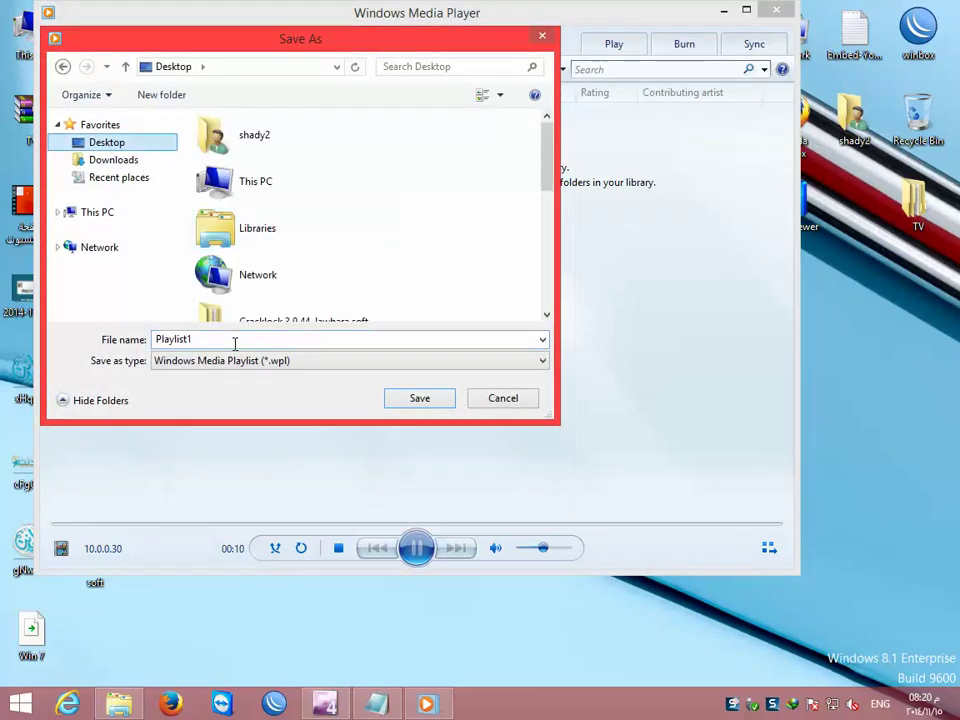
click(207, 339)
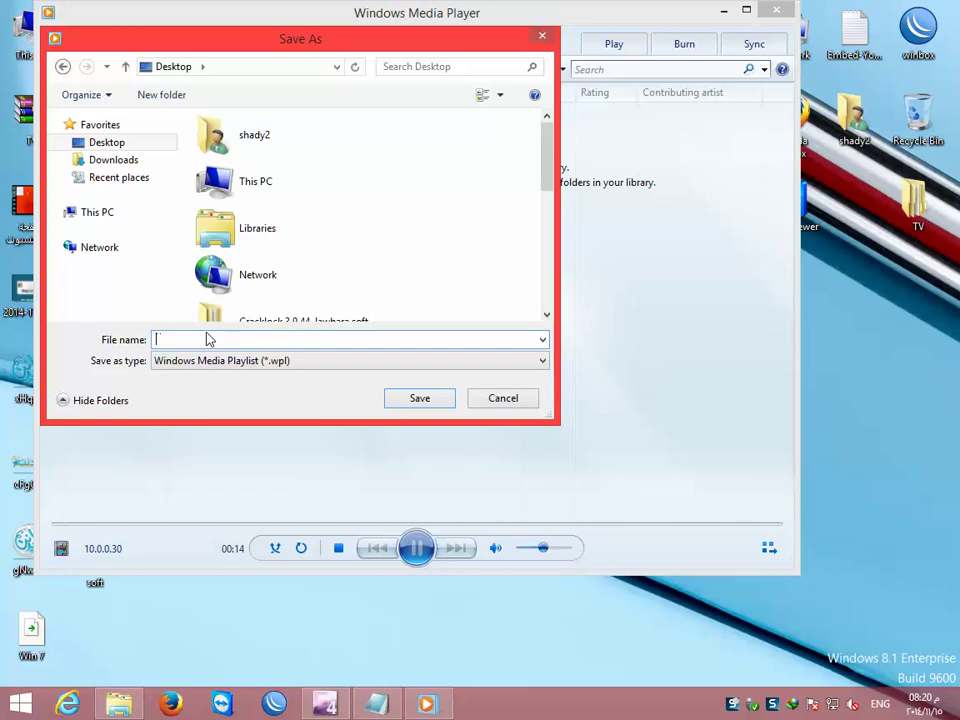
text(قناة الشبكة)
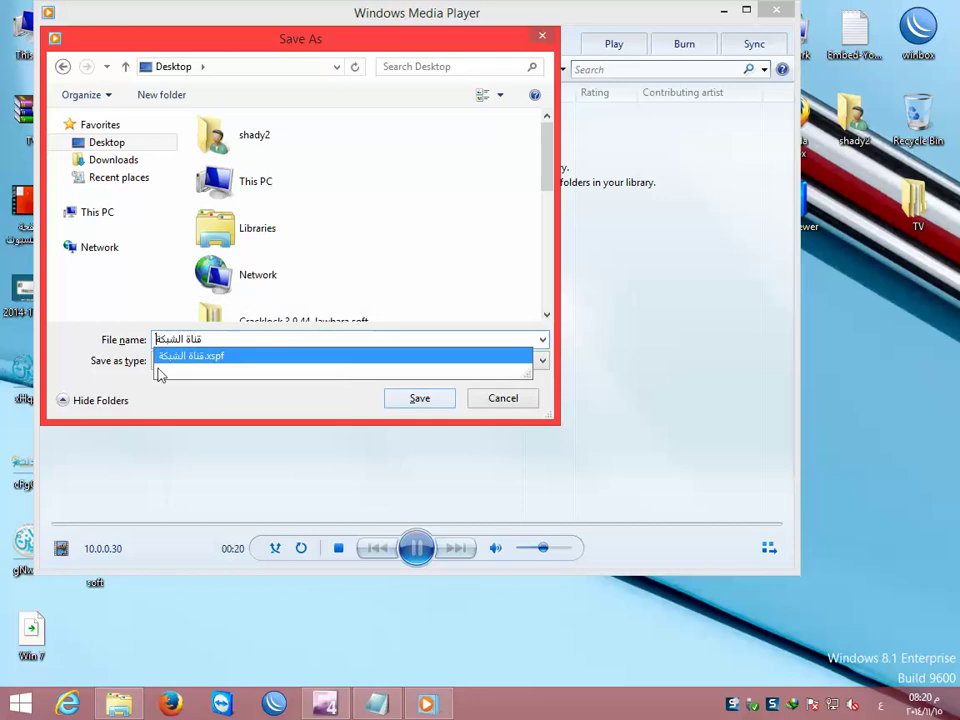
text(2)
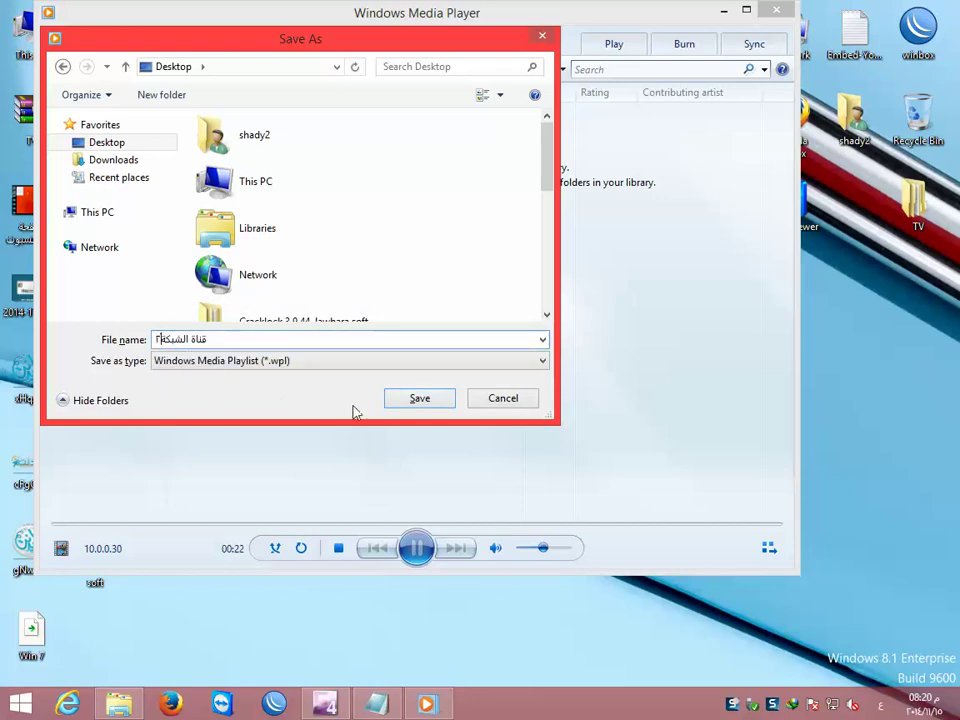
click(419, 398)
click(778, 12)
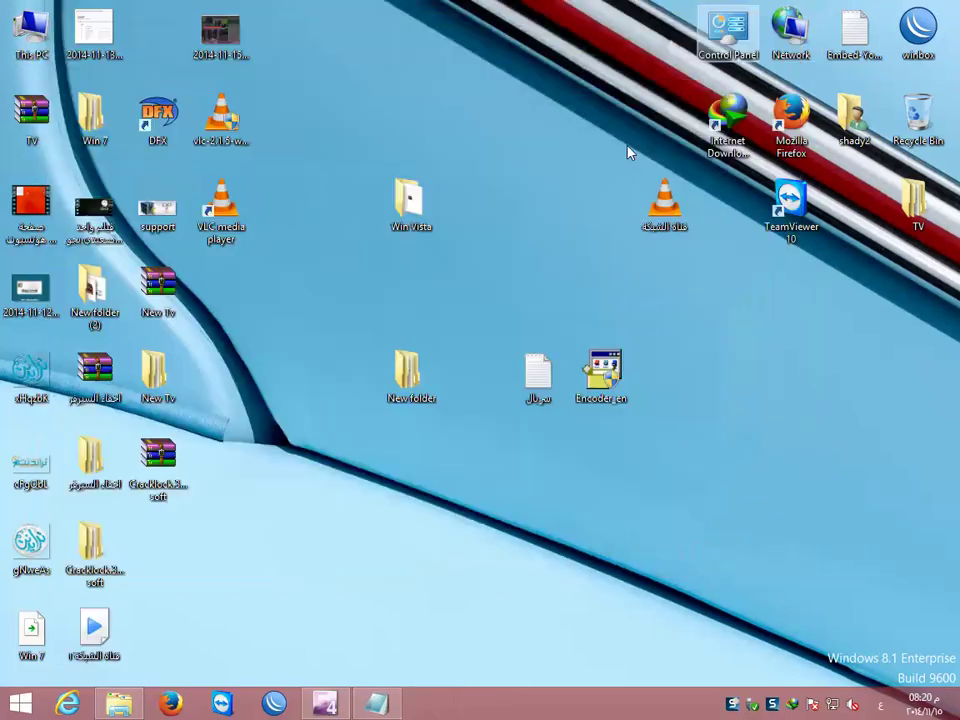
Step: Move the saved WPL playlist beside the VLC playlist file and test the stream from it in full screen and in an enlarged window
drag(94, 628, 612, 215)
double_click(605, 208)
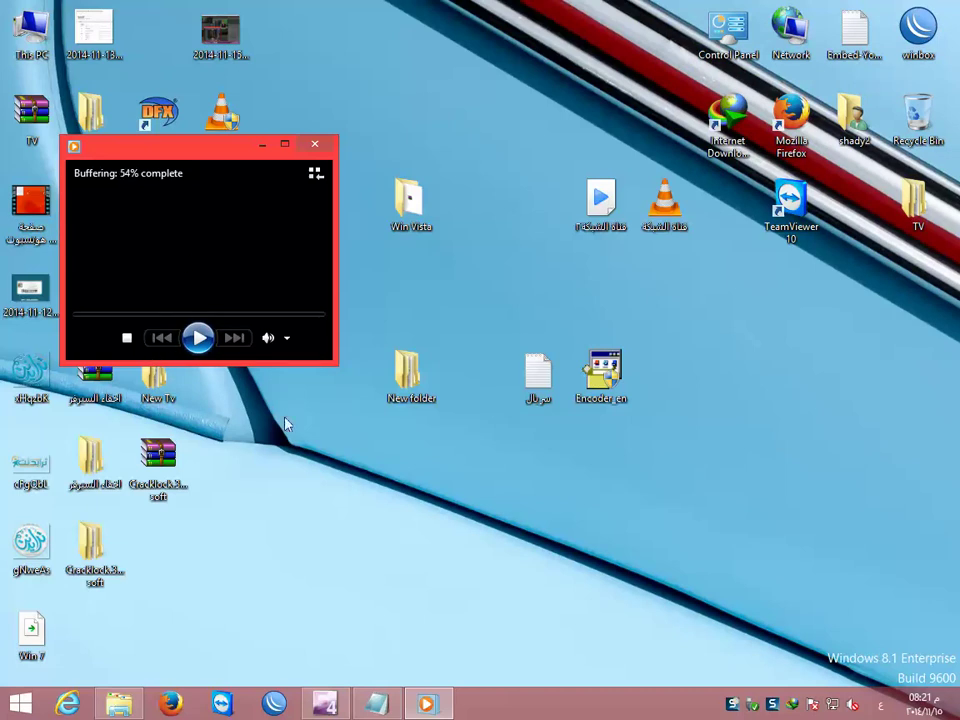
double_click(189, 240)
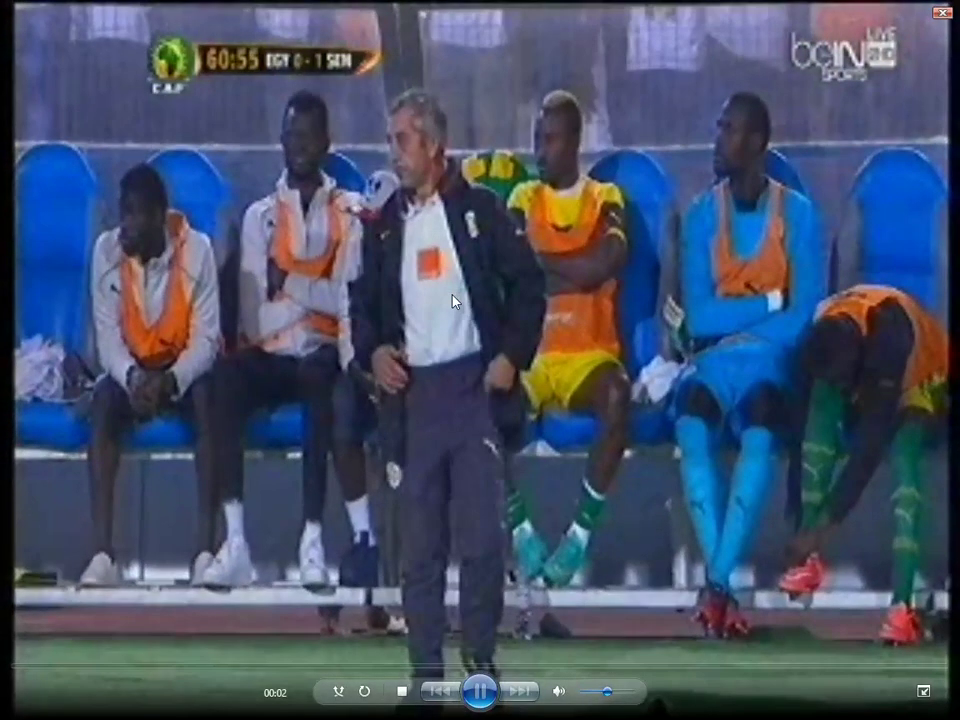
double_click(452, 295)
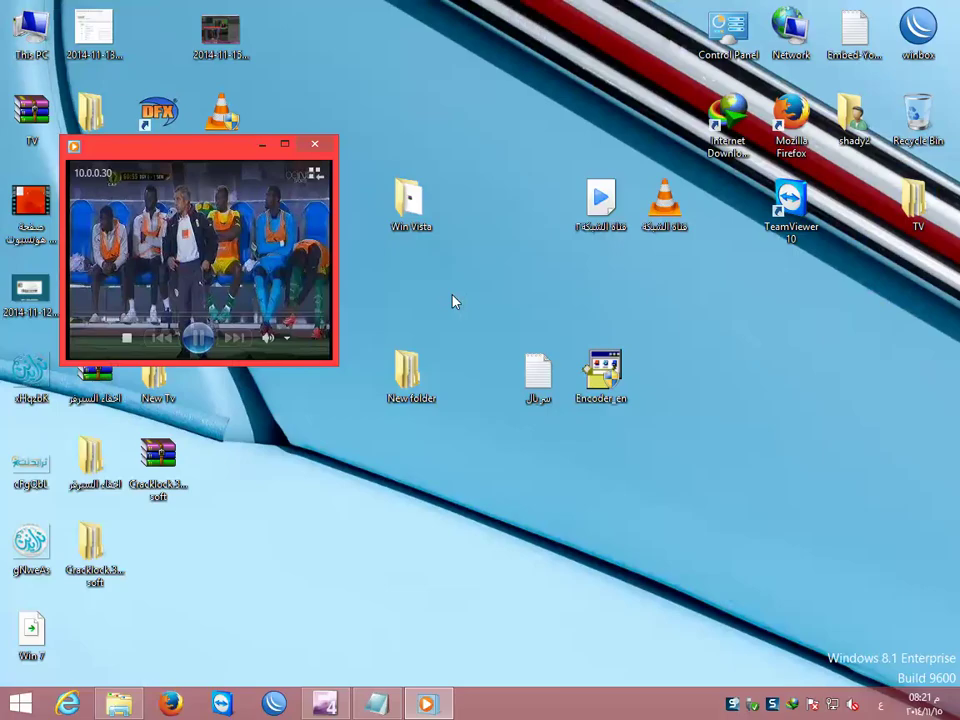
drag(333, 345, 660, 600)
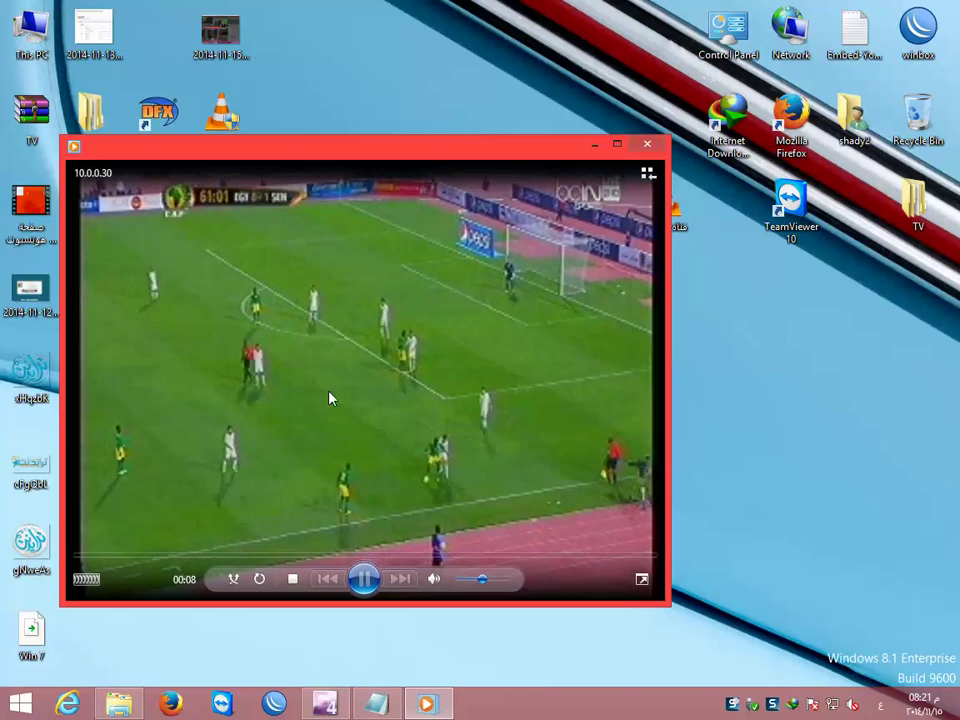
click(647, 143)
Step: Test the stream from the VLC playlist file on the desktop, and close VLC
double_click(675, 210)
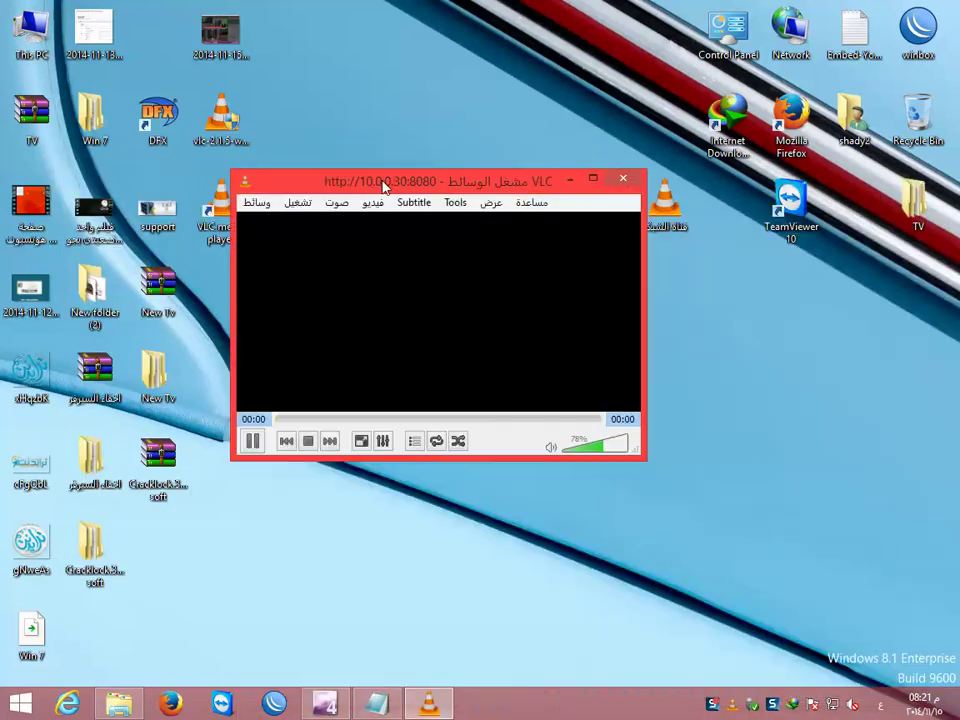
drag(386, 183, 267, 98)
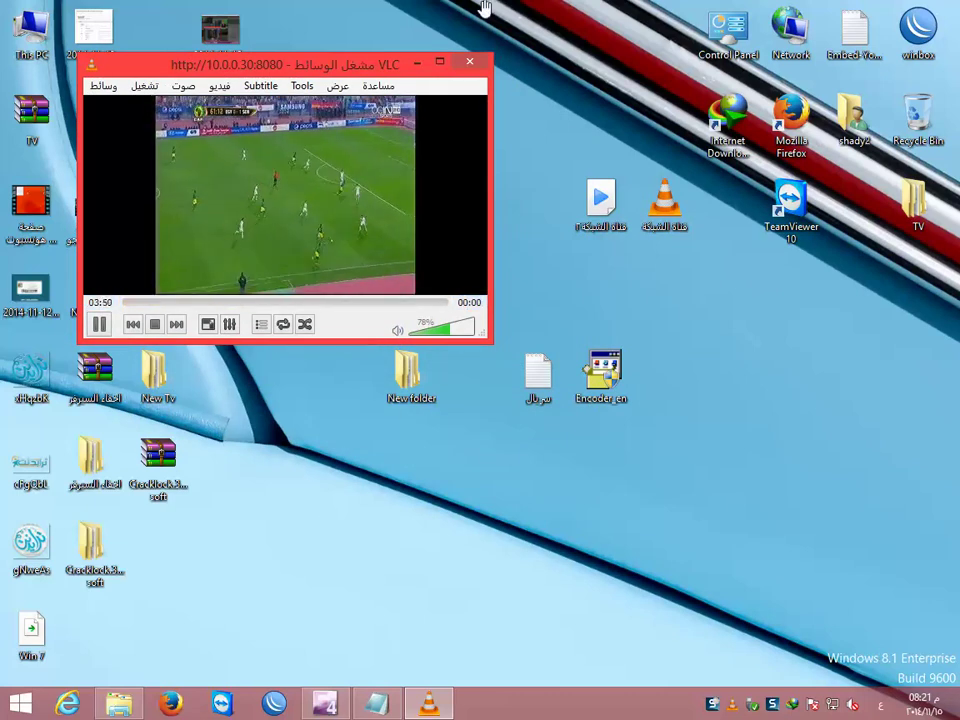
click(470, 64)
Step: Switch to Expression Encoder and review the broadcast's activity log, statistics, connections and script commands
click(326, 703)
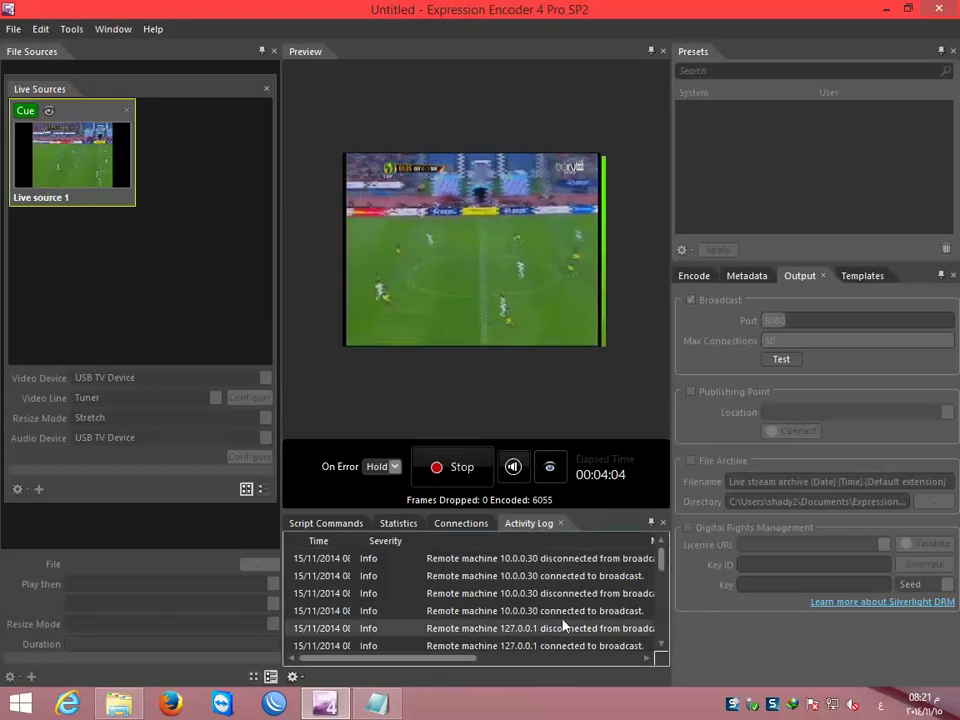
scroll(540, 595, down, 2)
scroll(525, 611, down, 2)
click(399, 523)
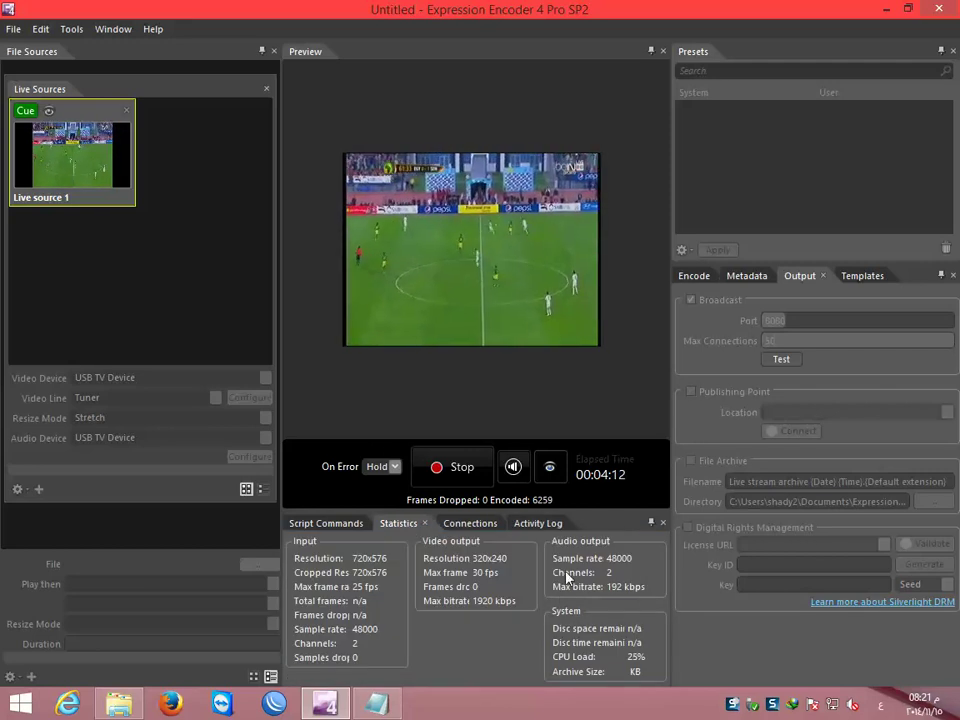
click(476, 525)
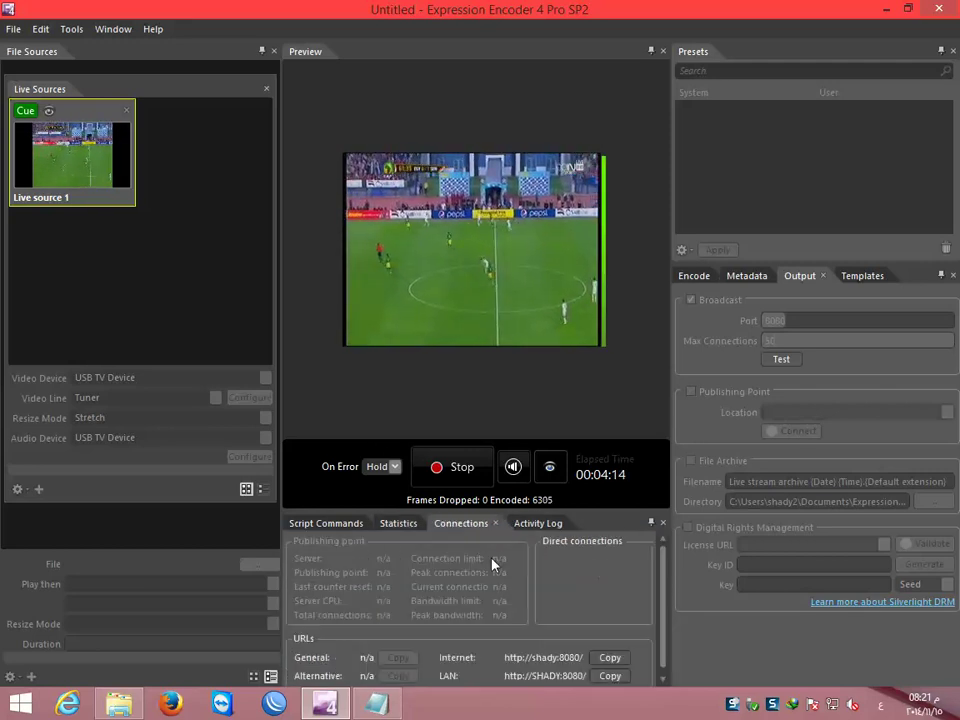
click(349, 525)
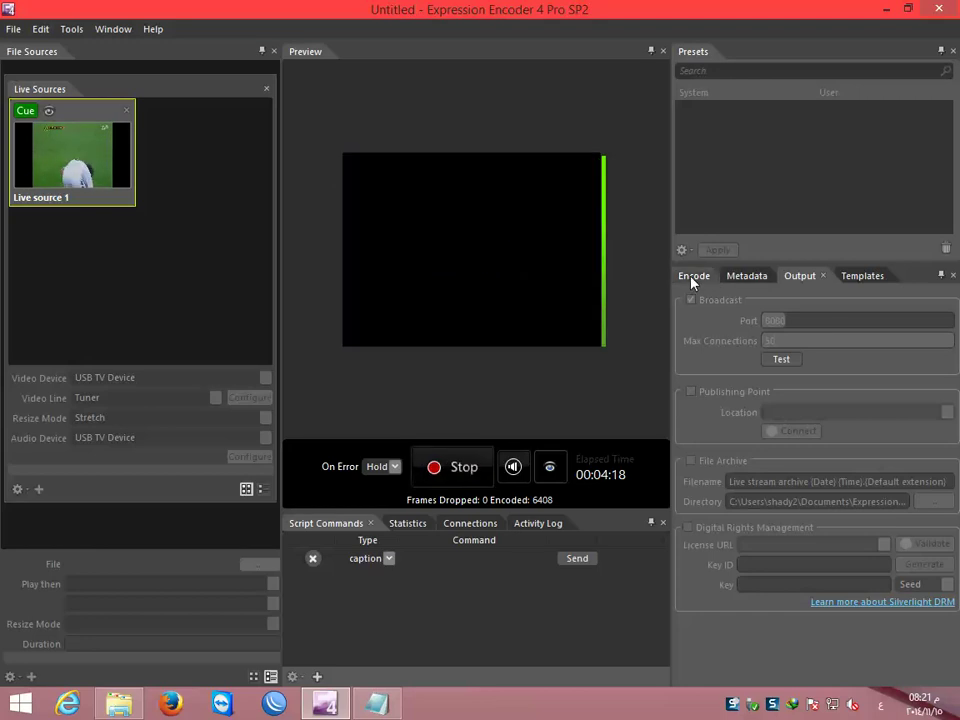
Step: Set the video bitrate to 2610 Kbps in the encoding settings, review the remaining video and audio options, and restart the broadcast
click(694, 277)
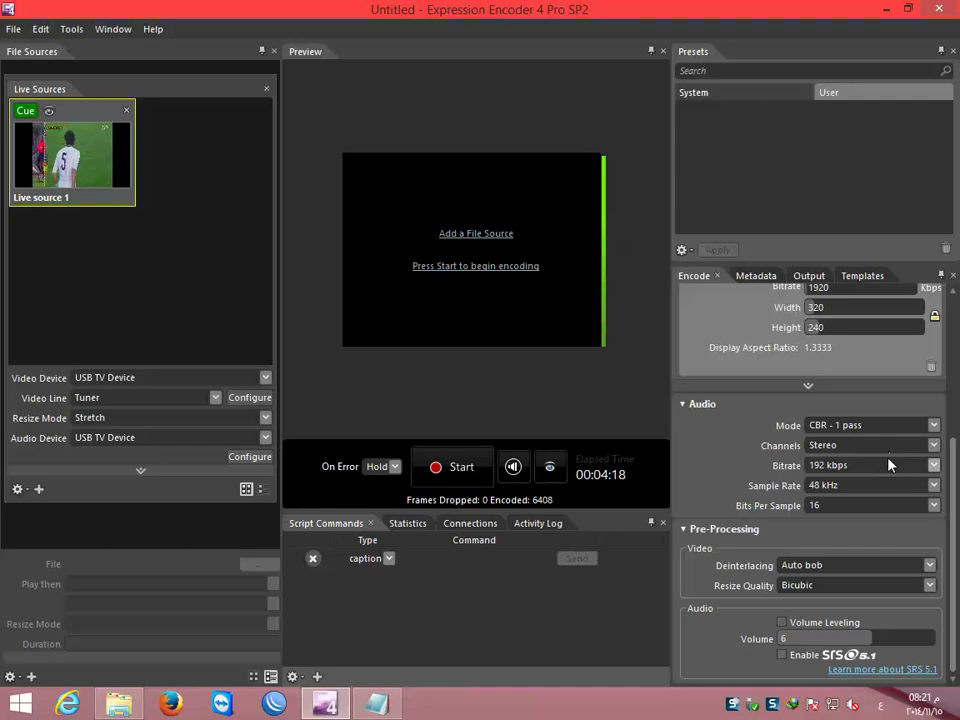
click(935, 427)
click(935, 427)
click(808, 385)
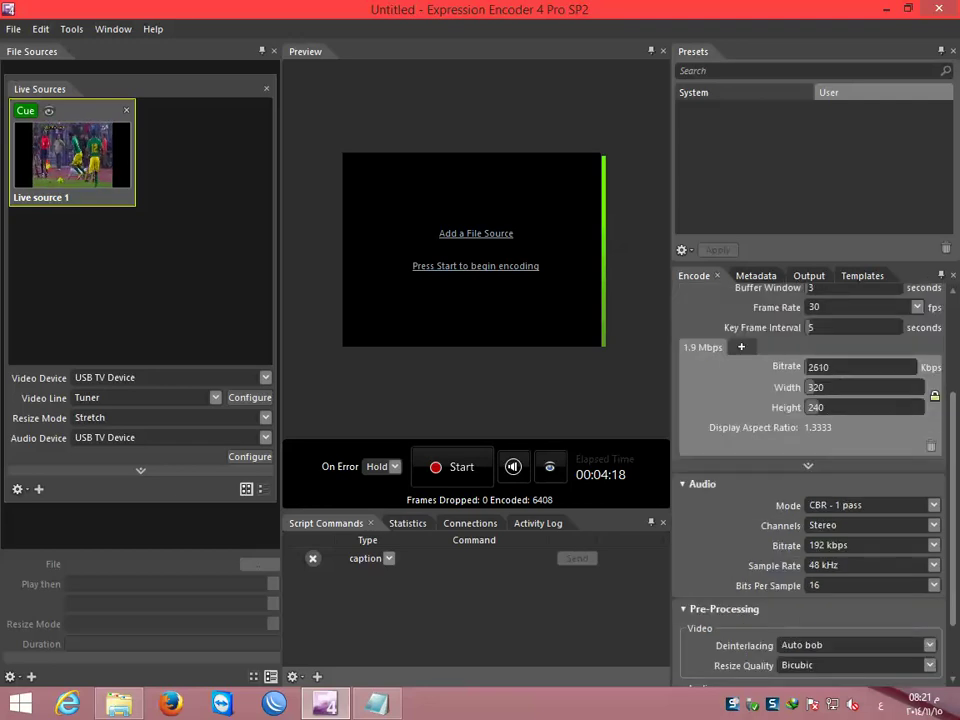
scroll(817, 370, up, 2)
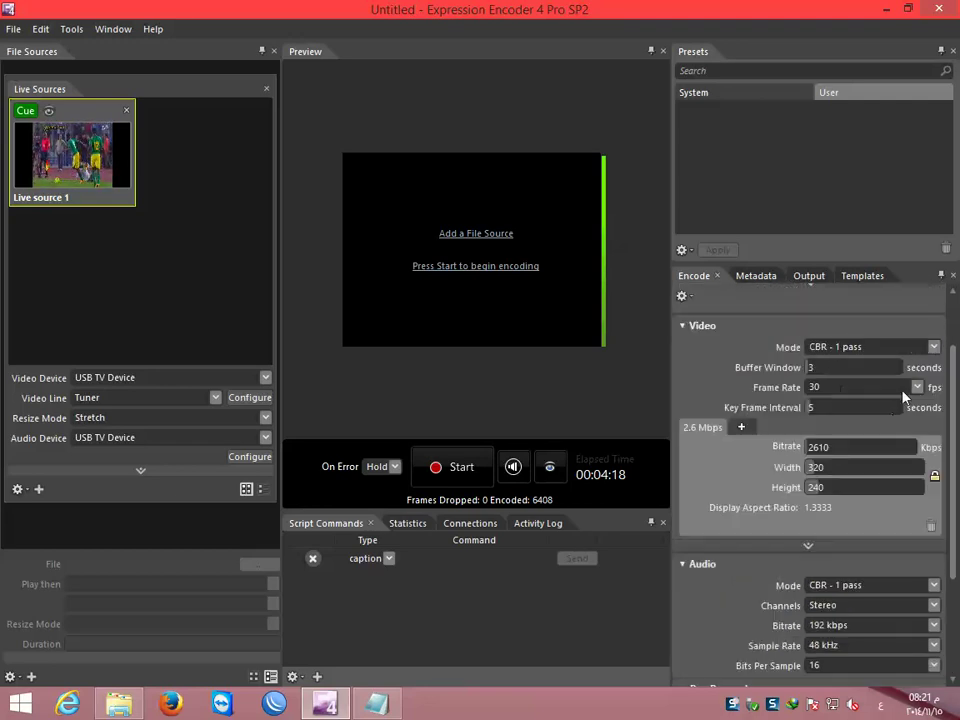
click(918, 388)
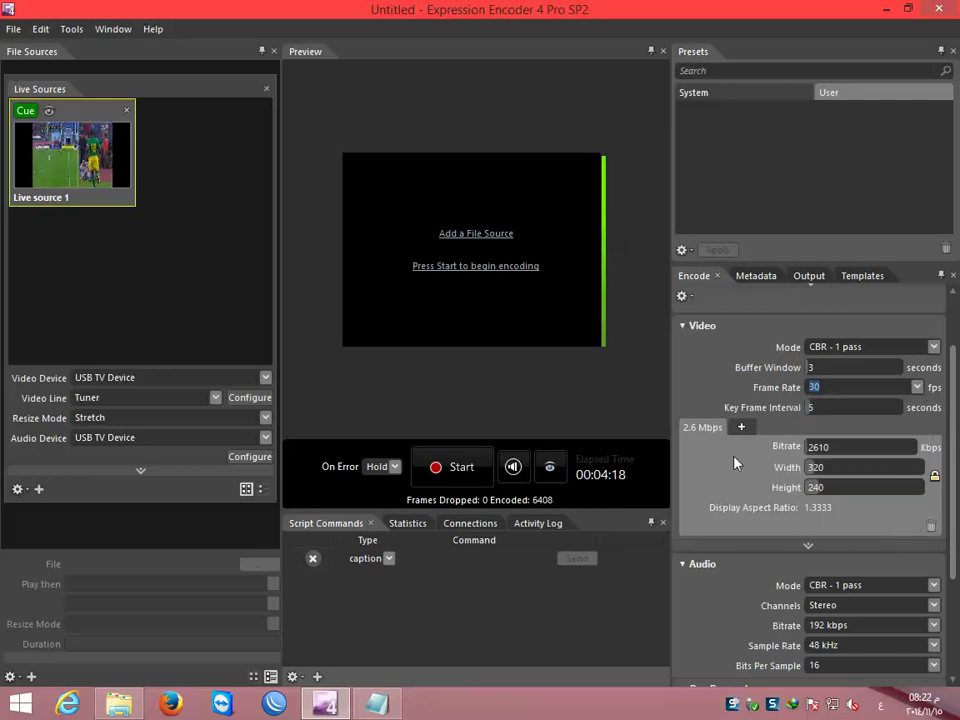
scroll(735, 478, down, 4)
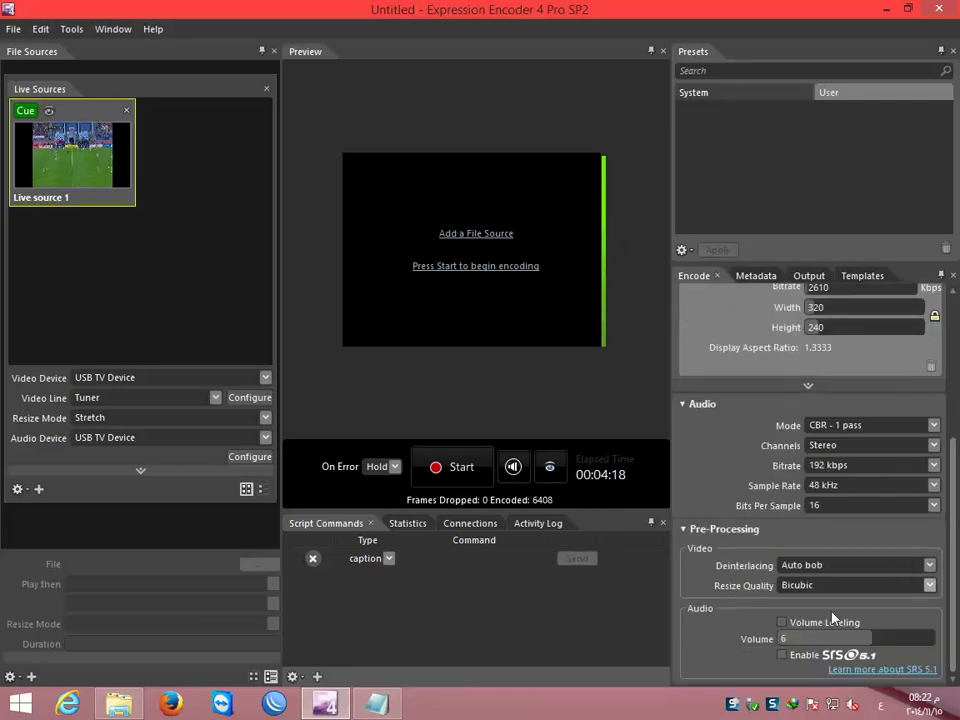
click(459, 478)
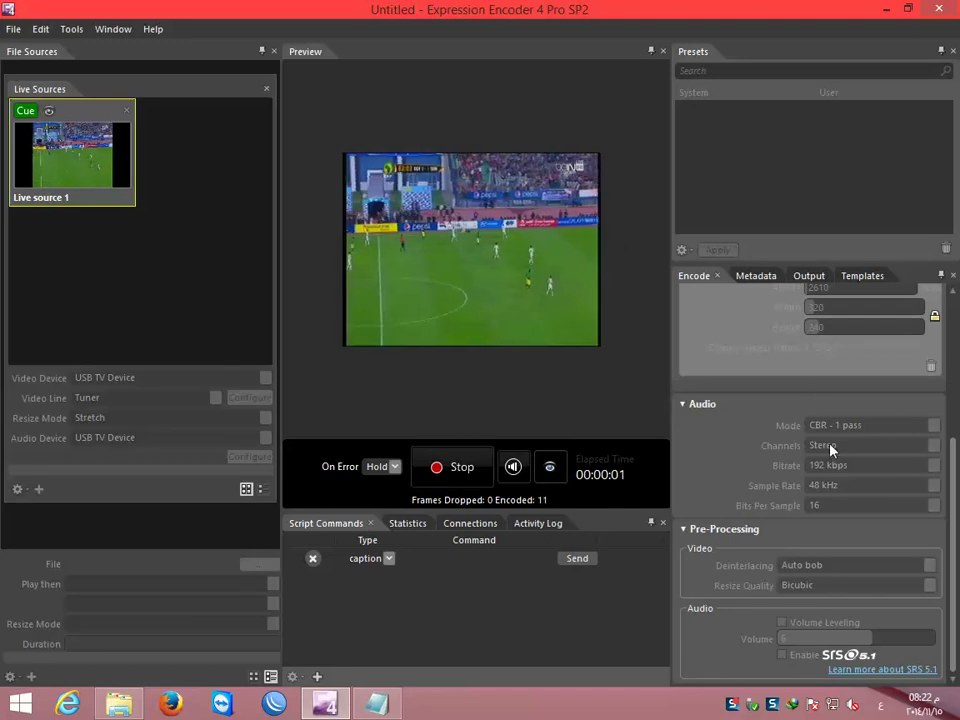
Step: Minimize Expression Encoder, play the restarted stream from the WPL playlist on the desktop, and view it in full screen
click(885, 9)
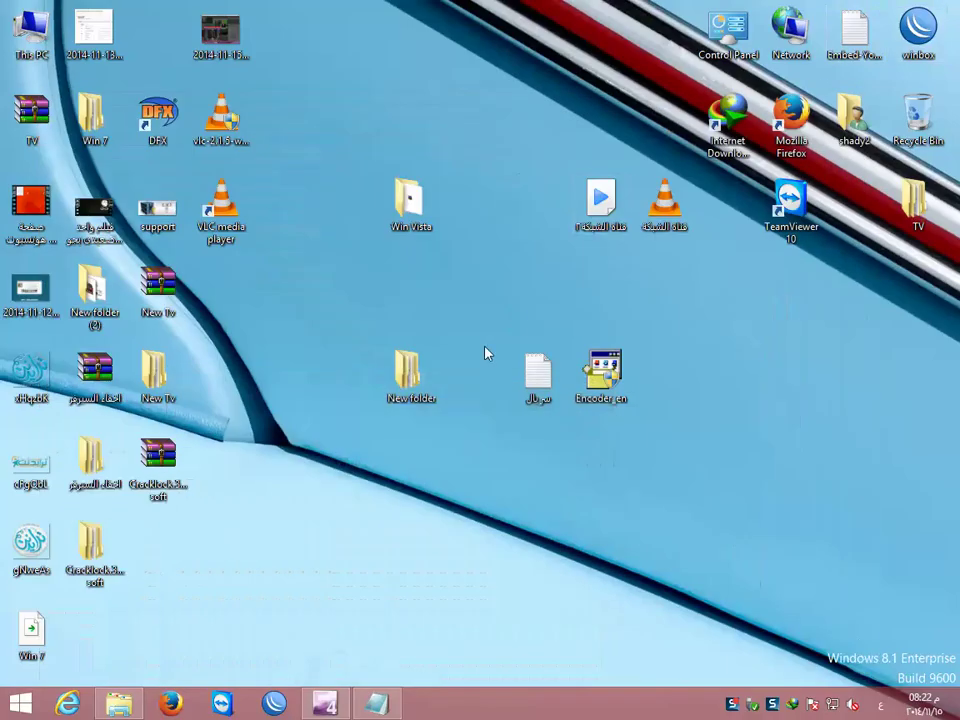
double_click(600, 205)
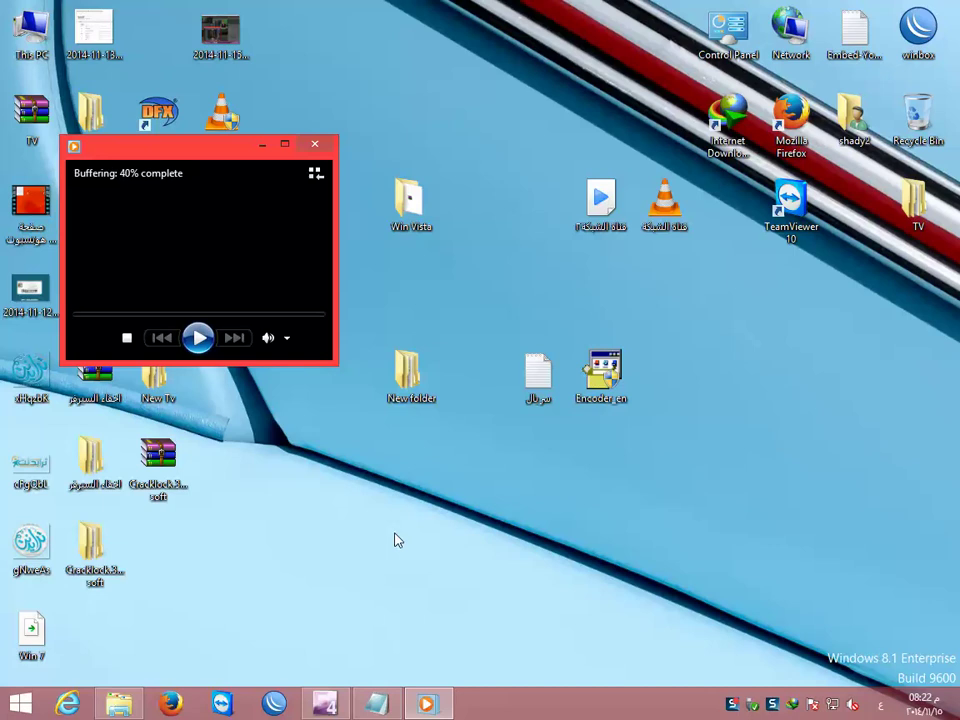
drag(199, 148, 454, 94)
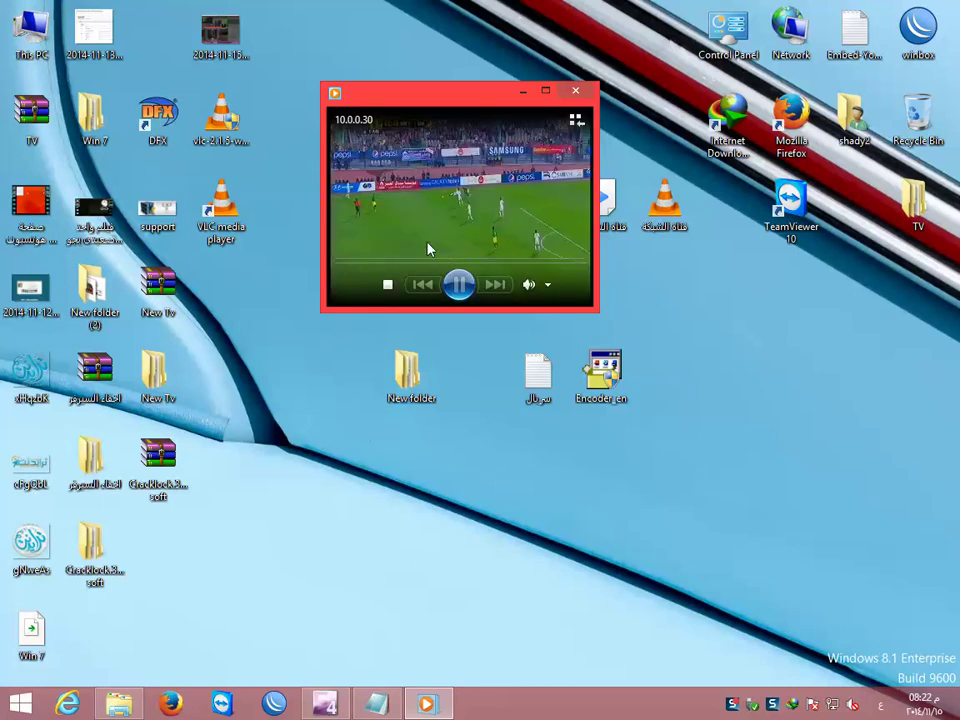
drag(456, 92, 280, 251)
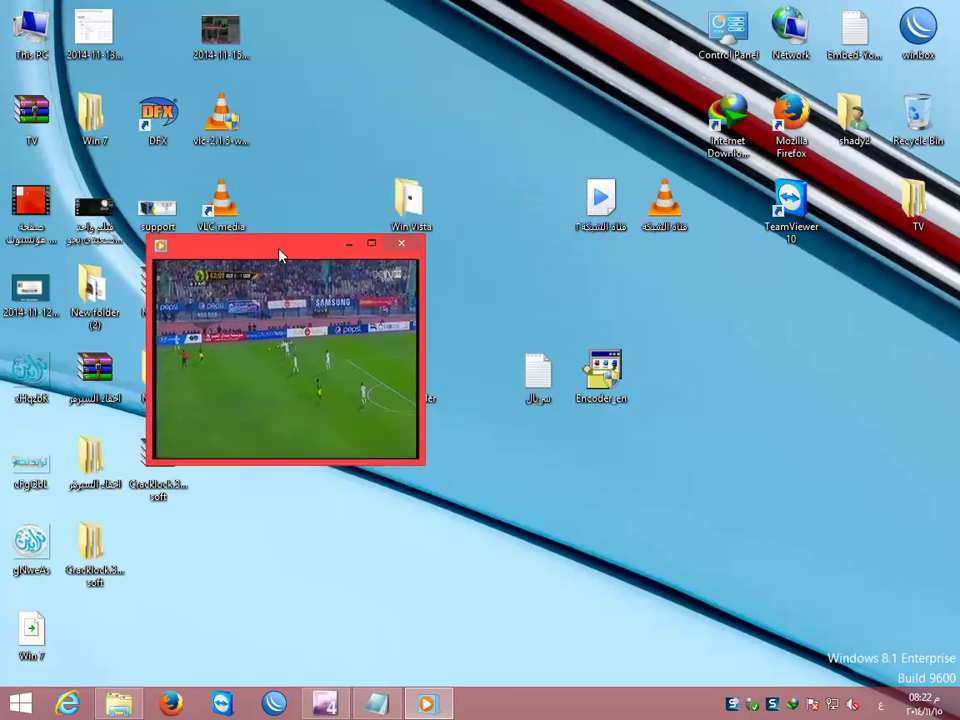
double_click(278, 345)
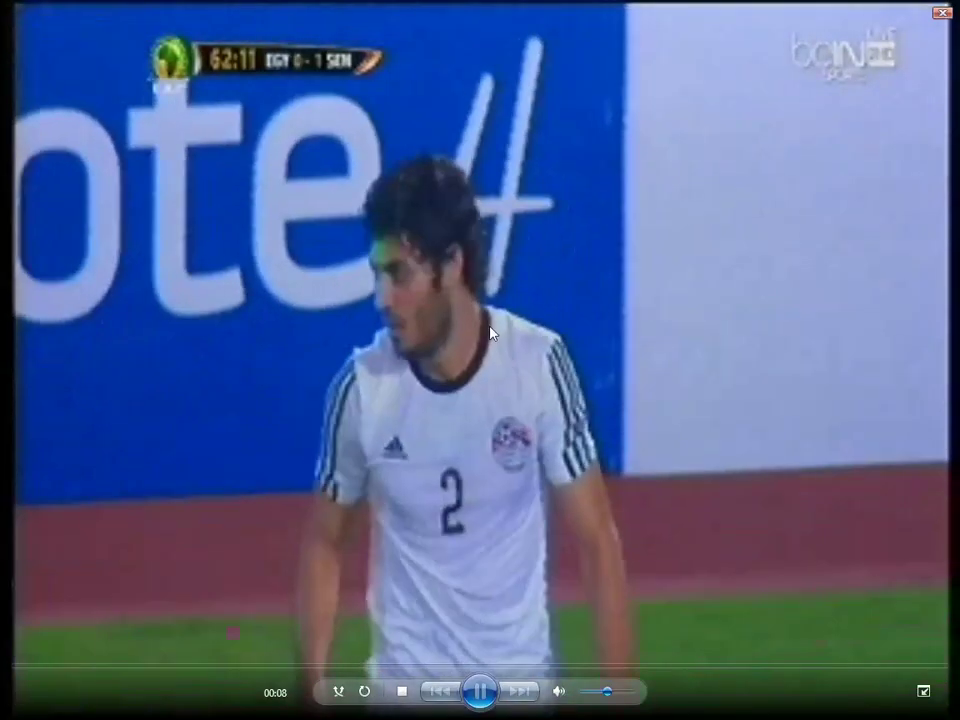
Step: Exit full screen in Windows Media Player, widen the player window while the stream plays, and close the player
double_click(490, 333)
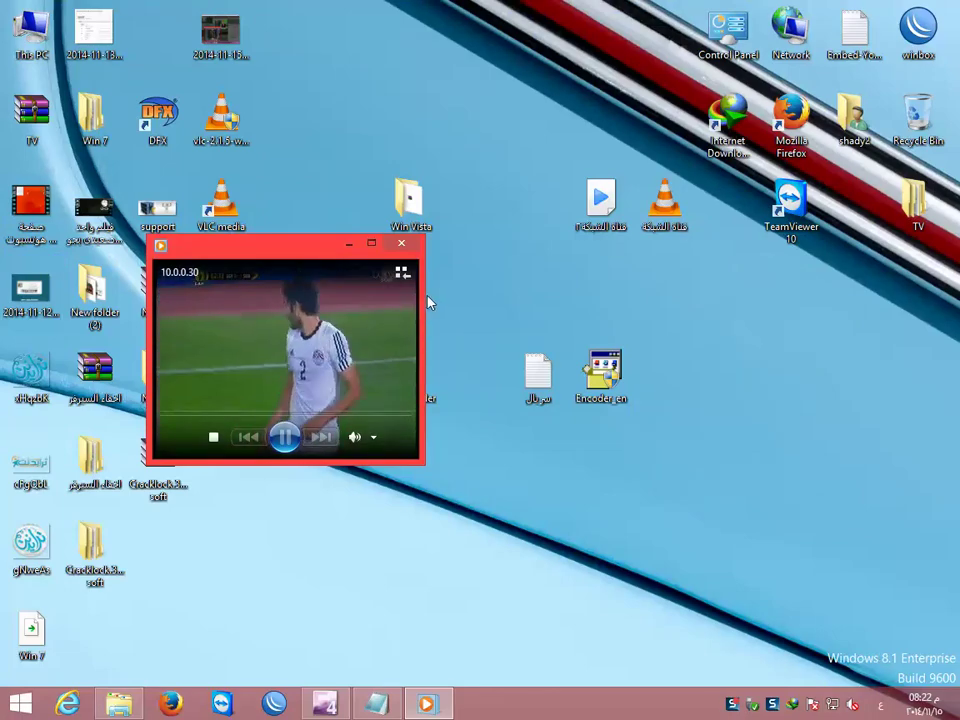
drag(427, 302, 722, 315)
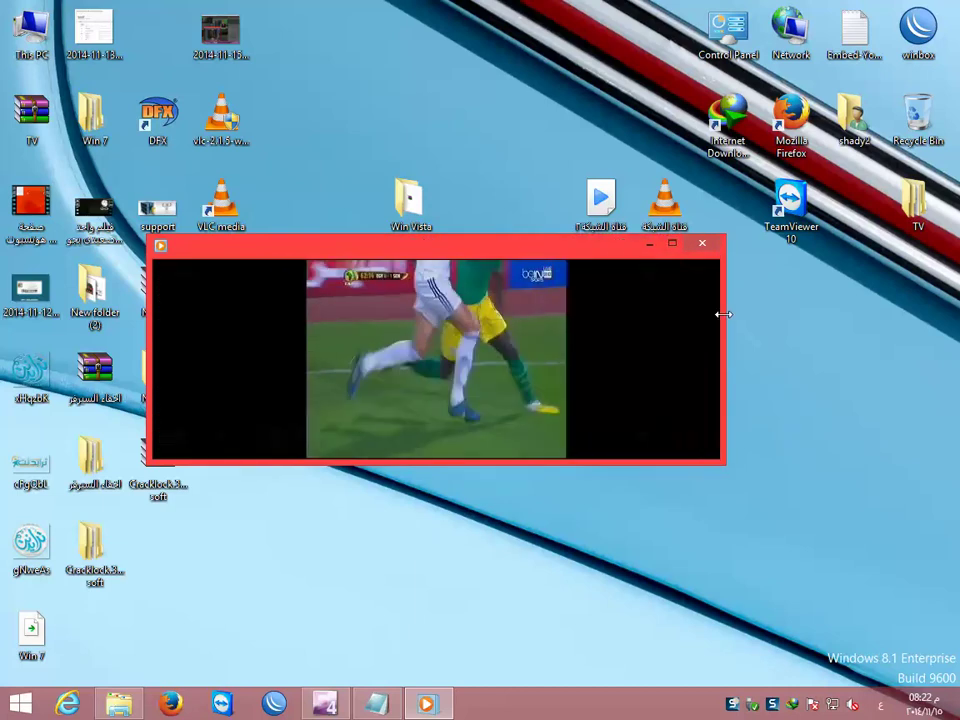
click(492, 232)
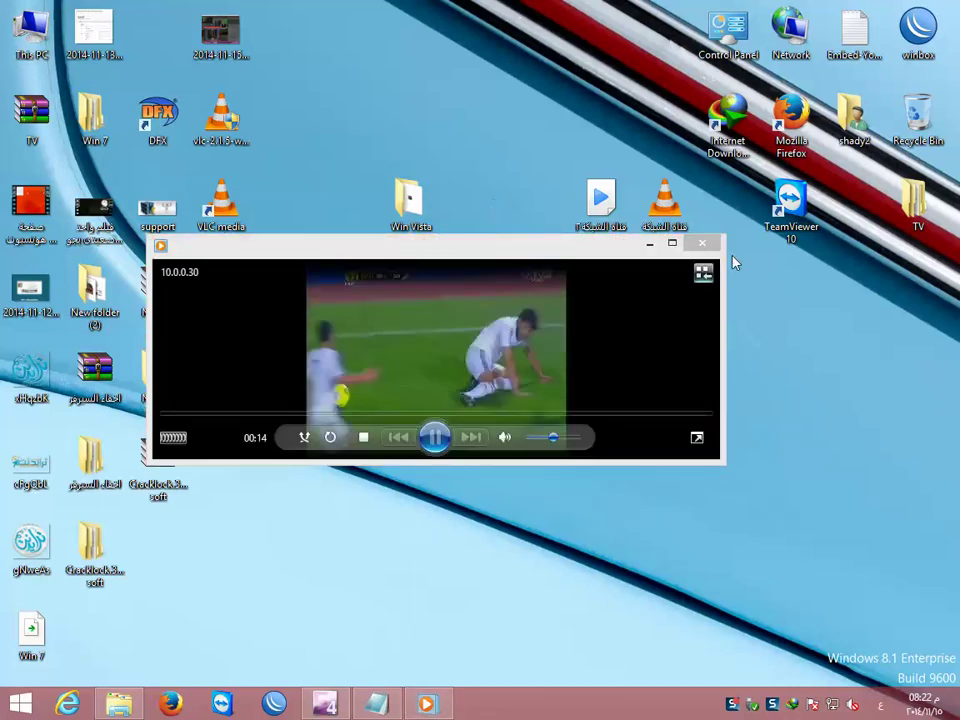
click(702, 243)
Step: Play the restarted stream from the VLC playlist file on the desktop, and close VLC
double_click(664, 200)
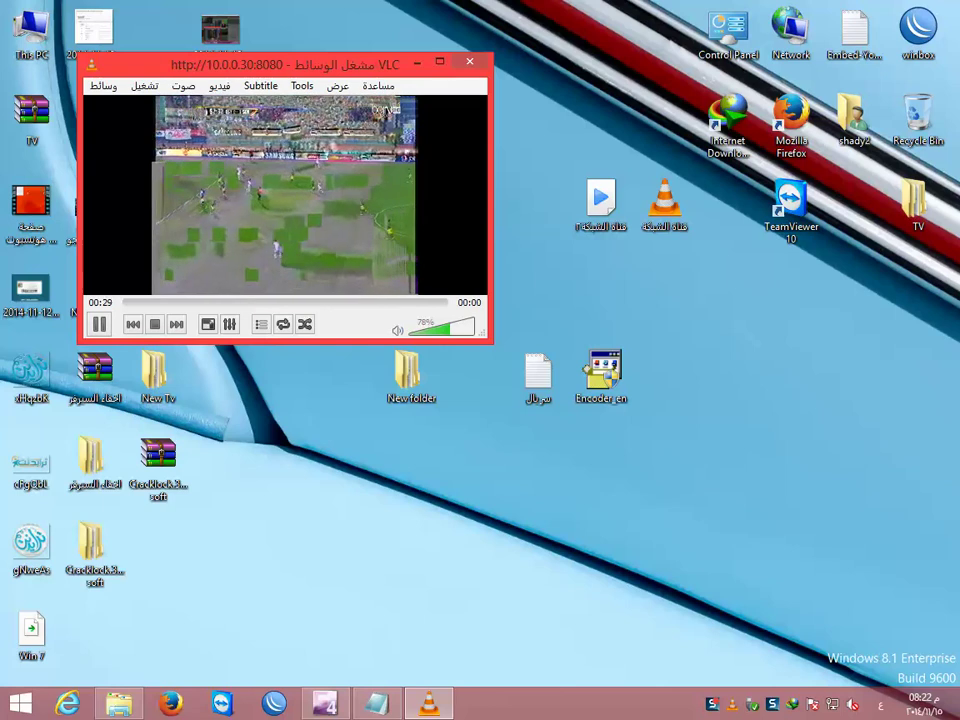
click(469, 62)
Step: Switch to Expression Encoder and check the restarted broadcast's statistics, connections and activity log
click(327, 705)
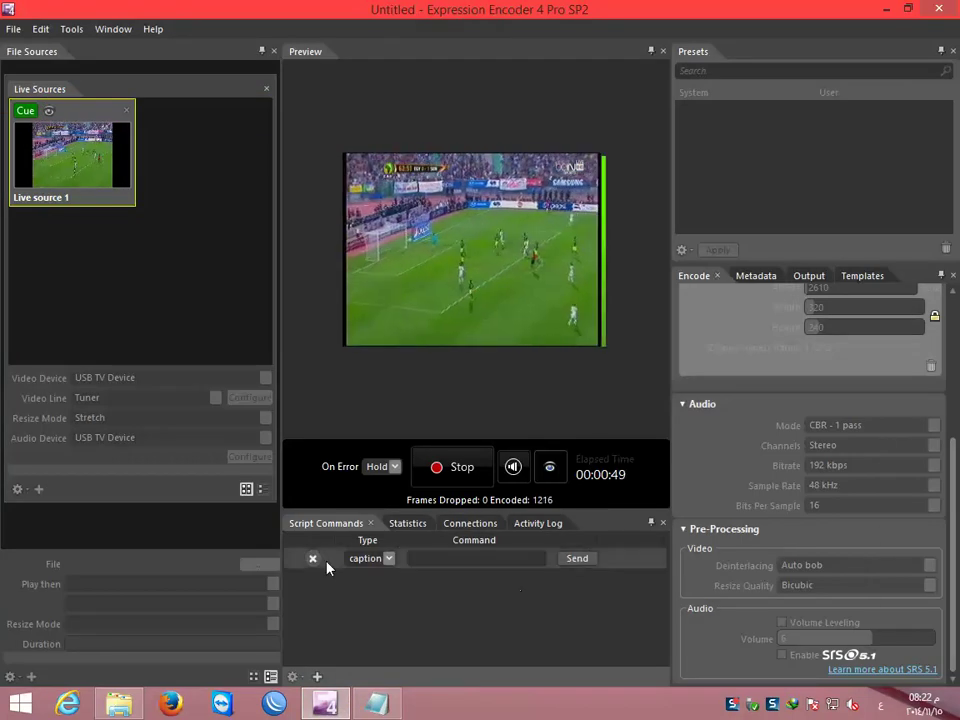
click(400, 522)
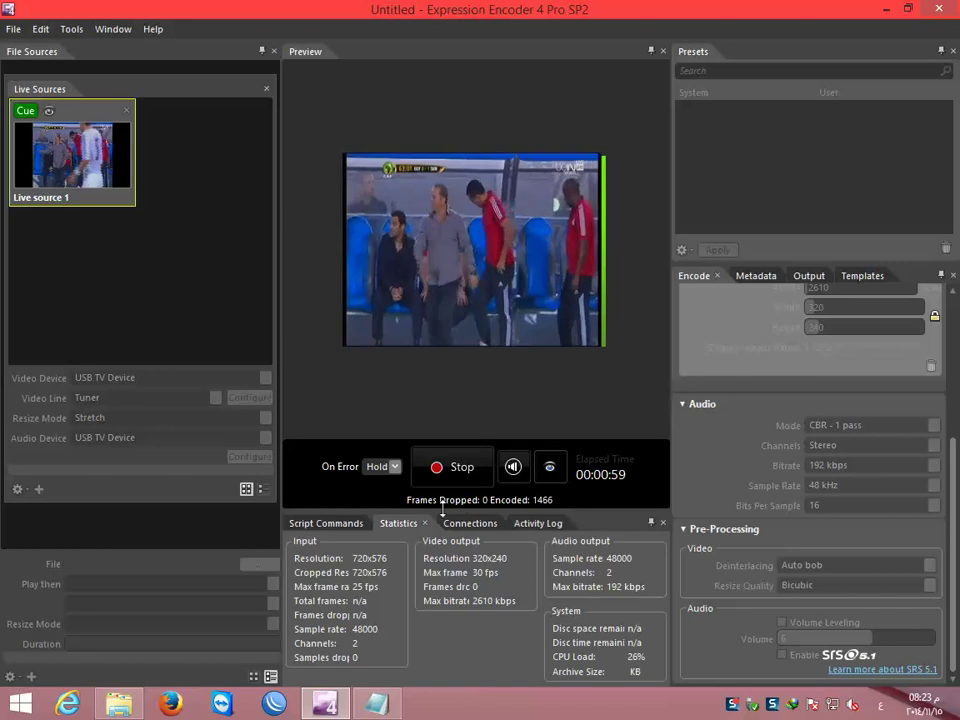
click(470, 523)
click(541, 522)
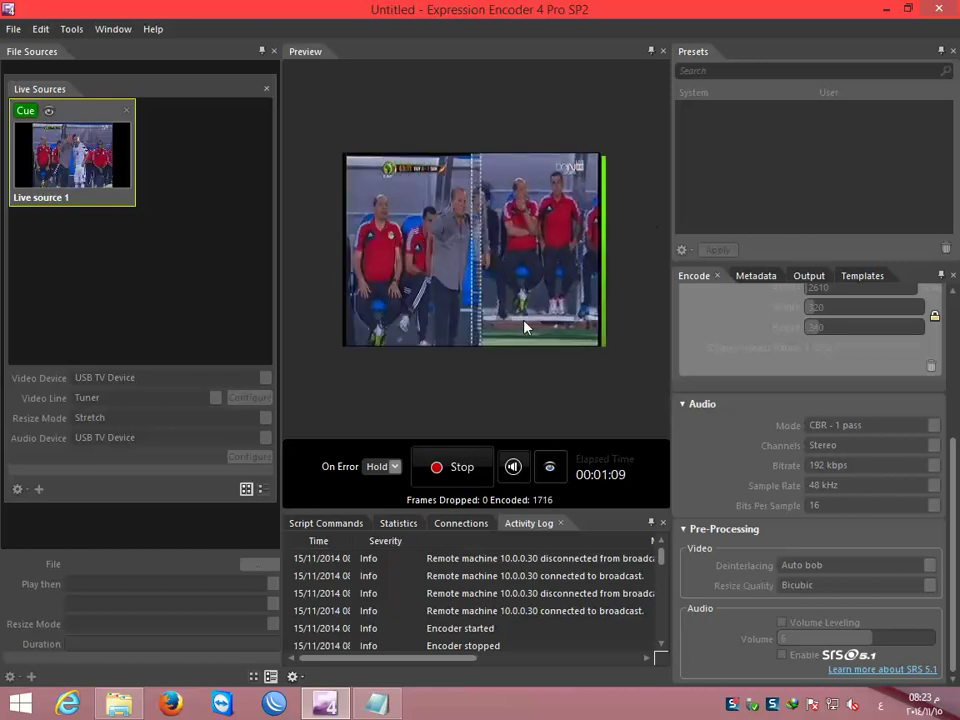
Step: Dock the floating Live Sources panel above File Sources, and minimize and restore Expression Encoder
drag(197, 100, 188, 94)
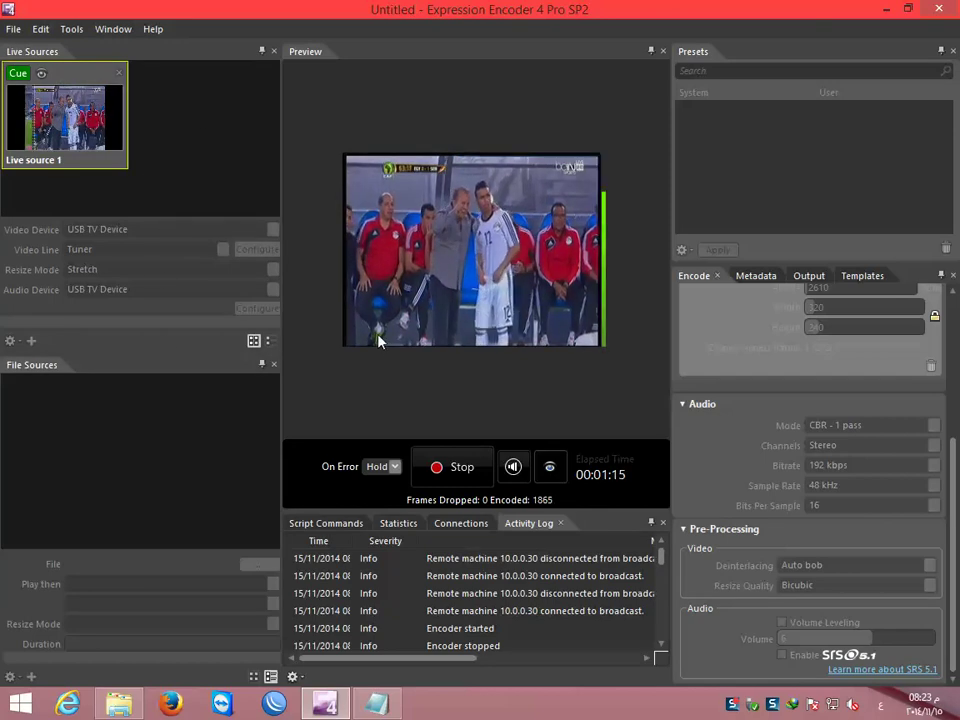
click(884, 9)
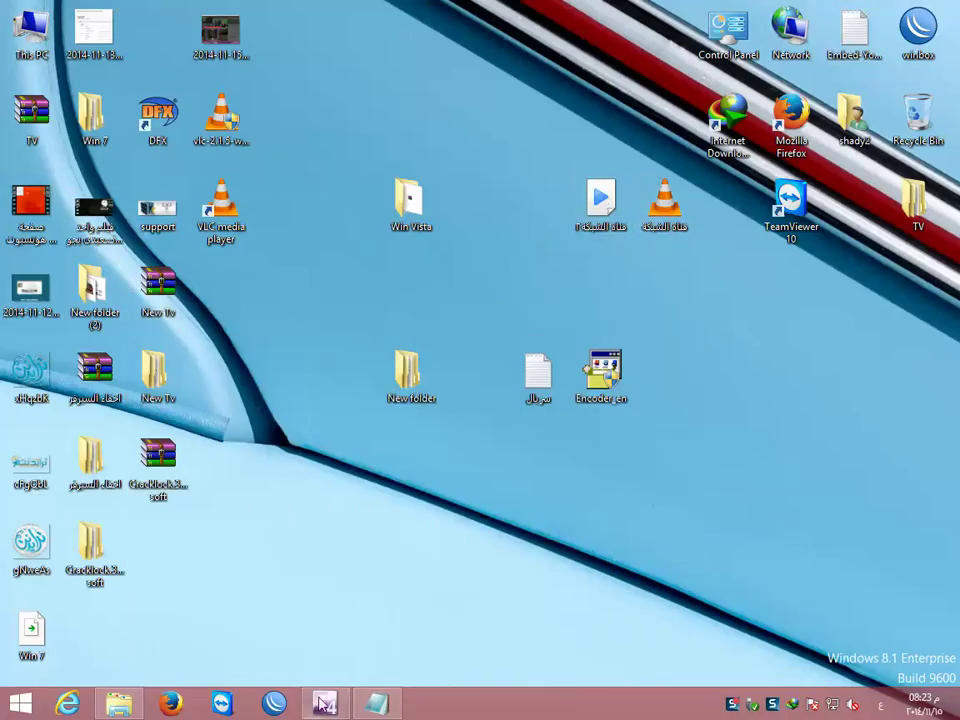
click(325, 706)
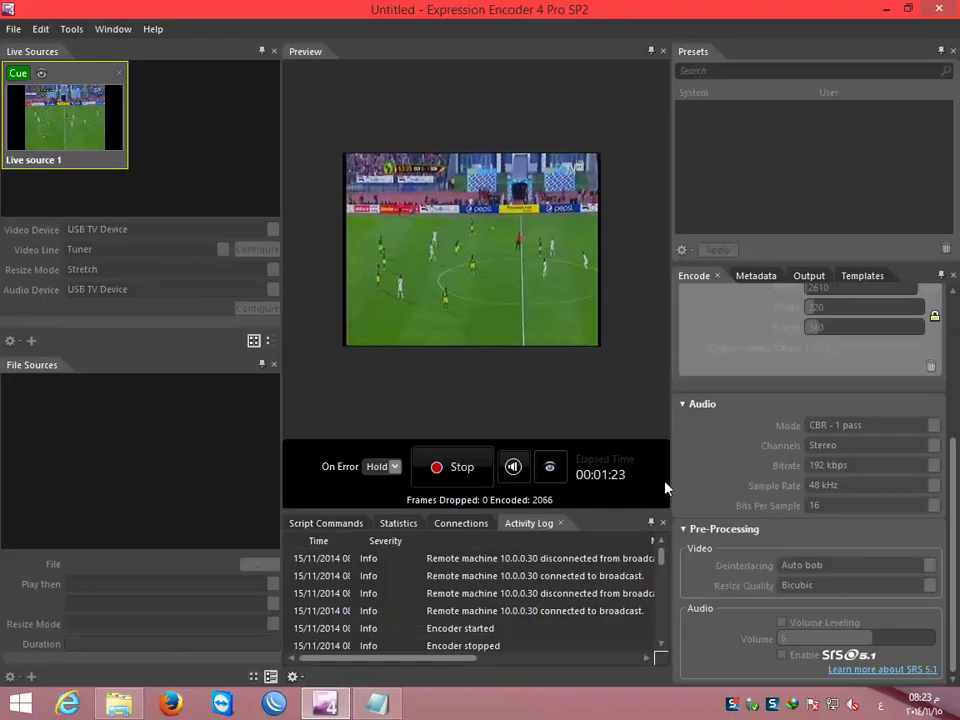